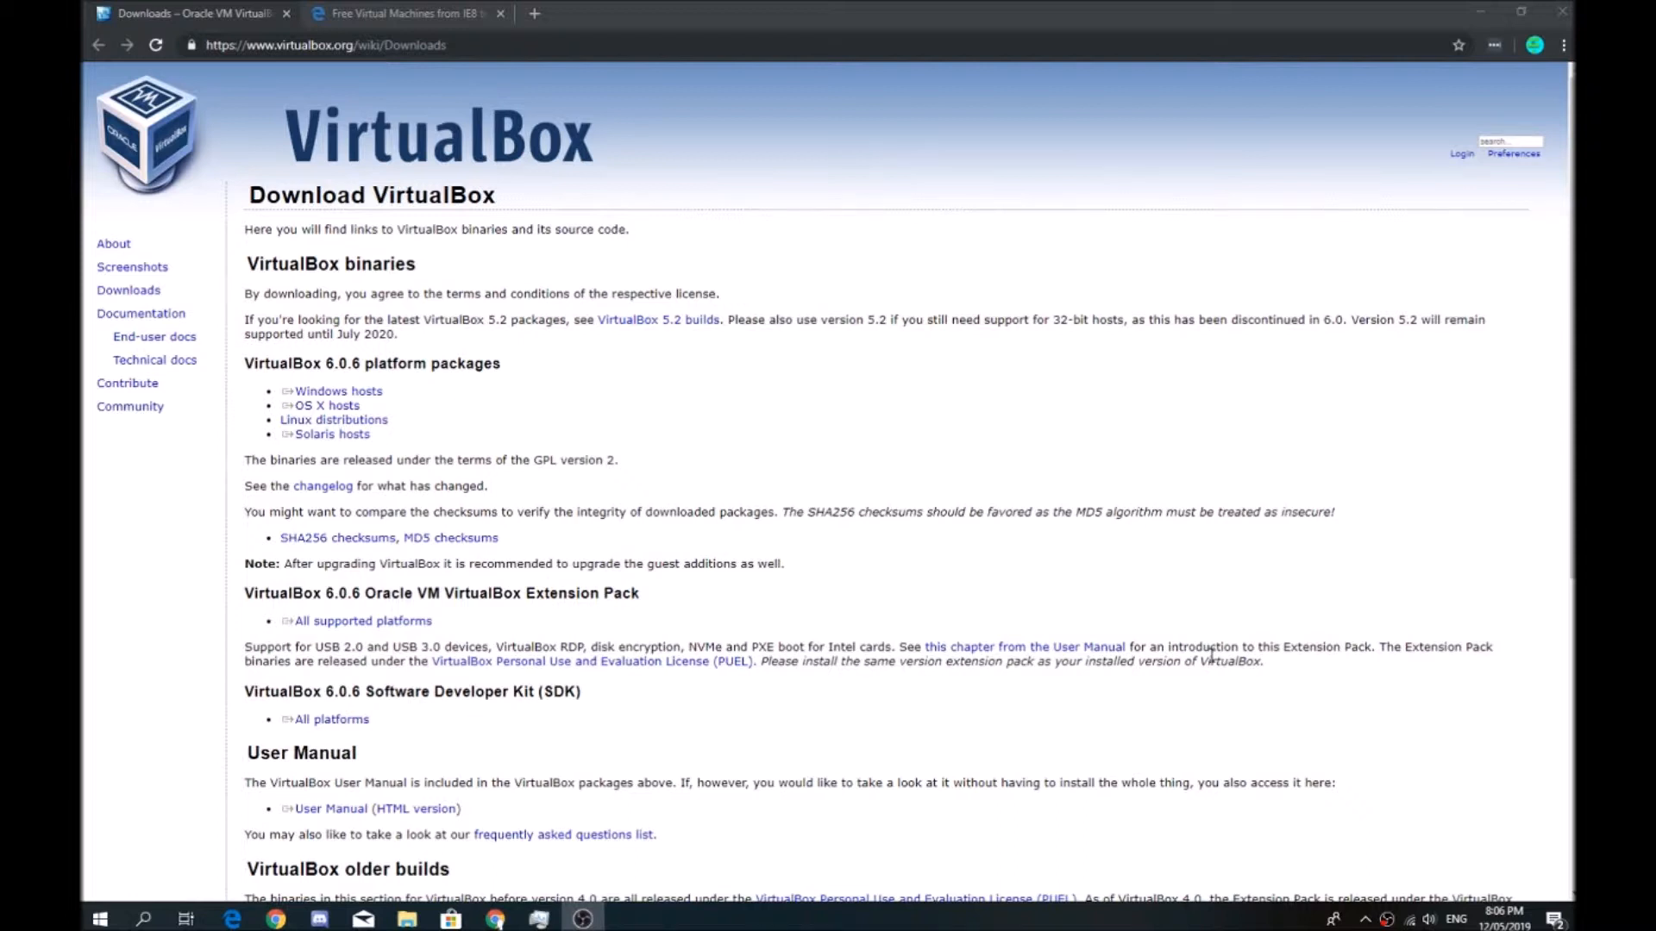
# Download the VirtualBox 6.0.6 package for Windows hosts and start its setup wizard from the "vm setup for video" folder
pyautogui.click(357, 393)
pyautogui.click(379, 395)
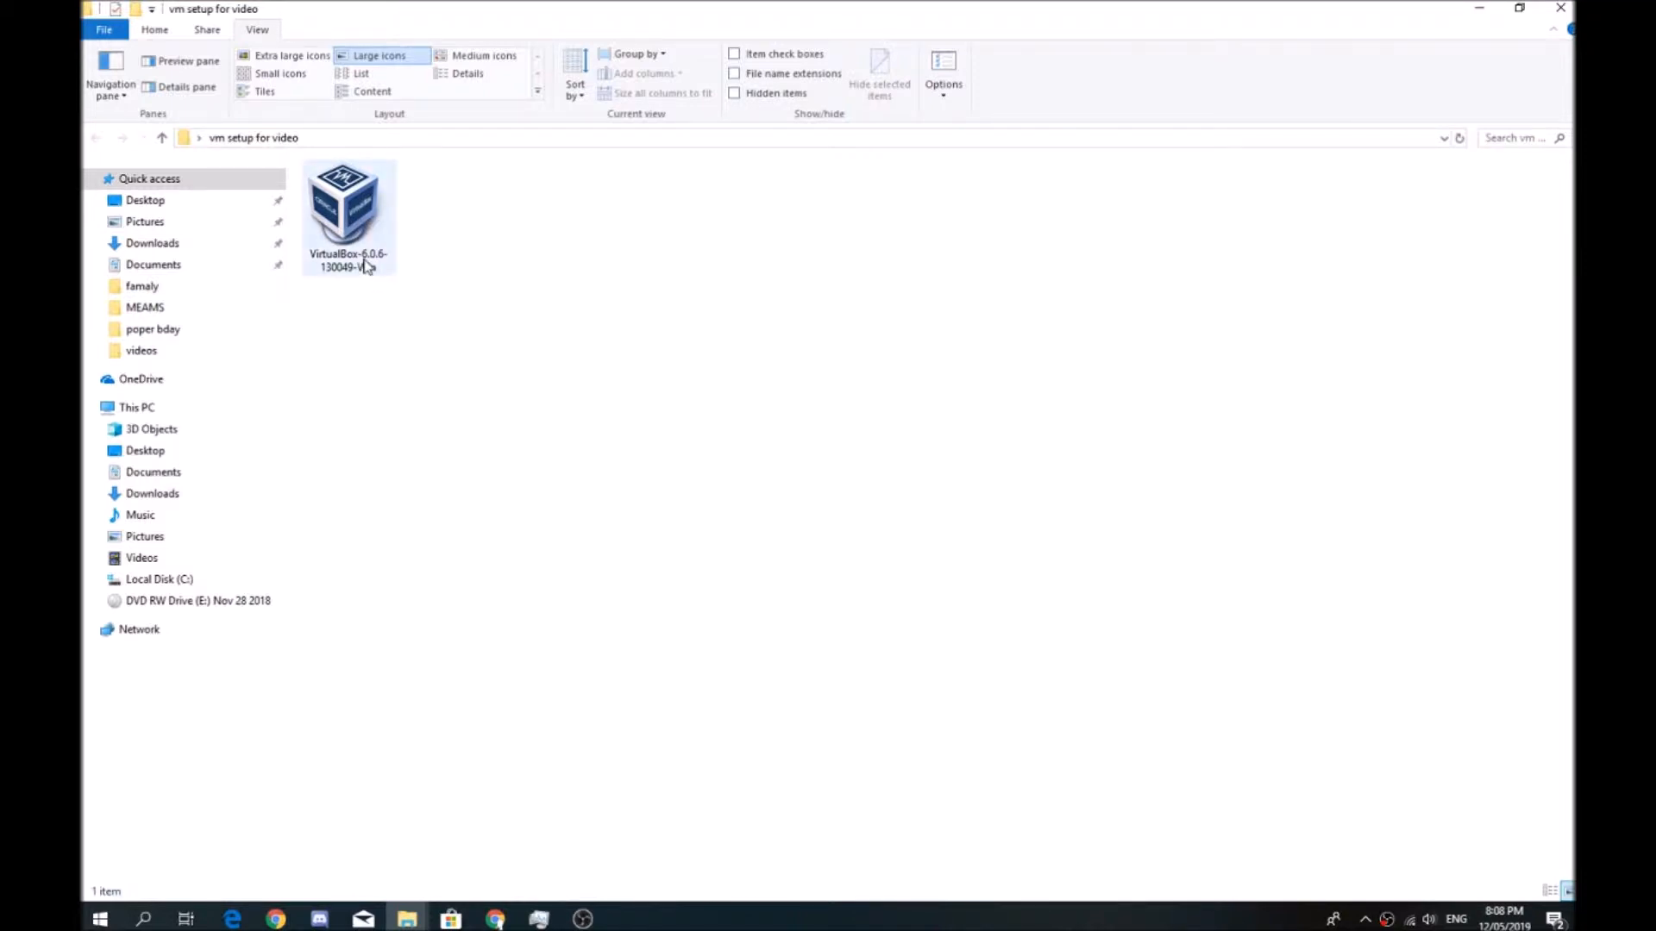
pyautogui.click(357, 215)
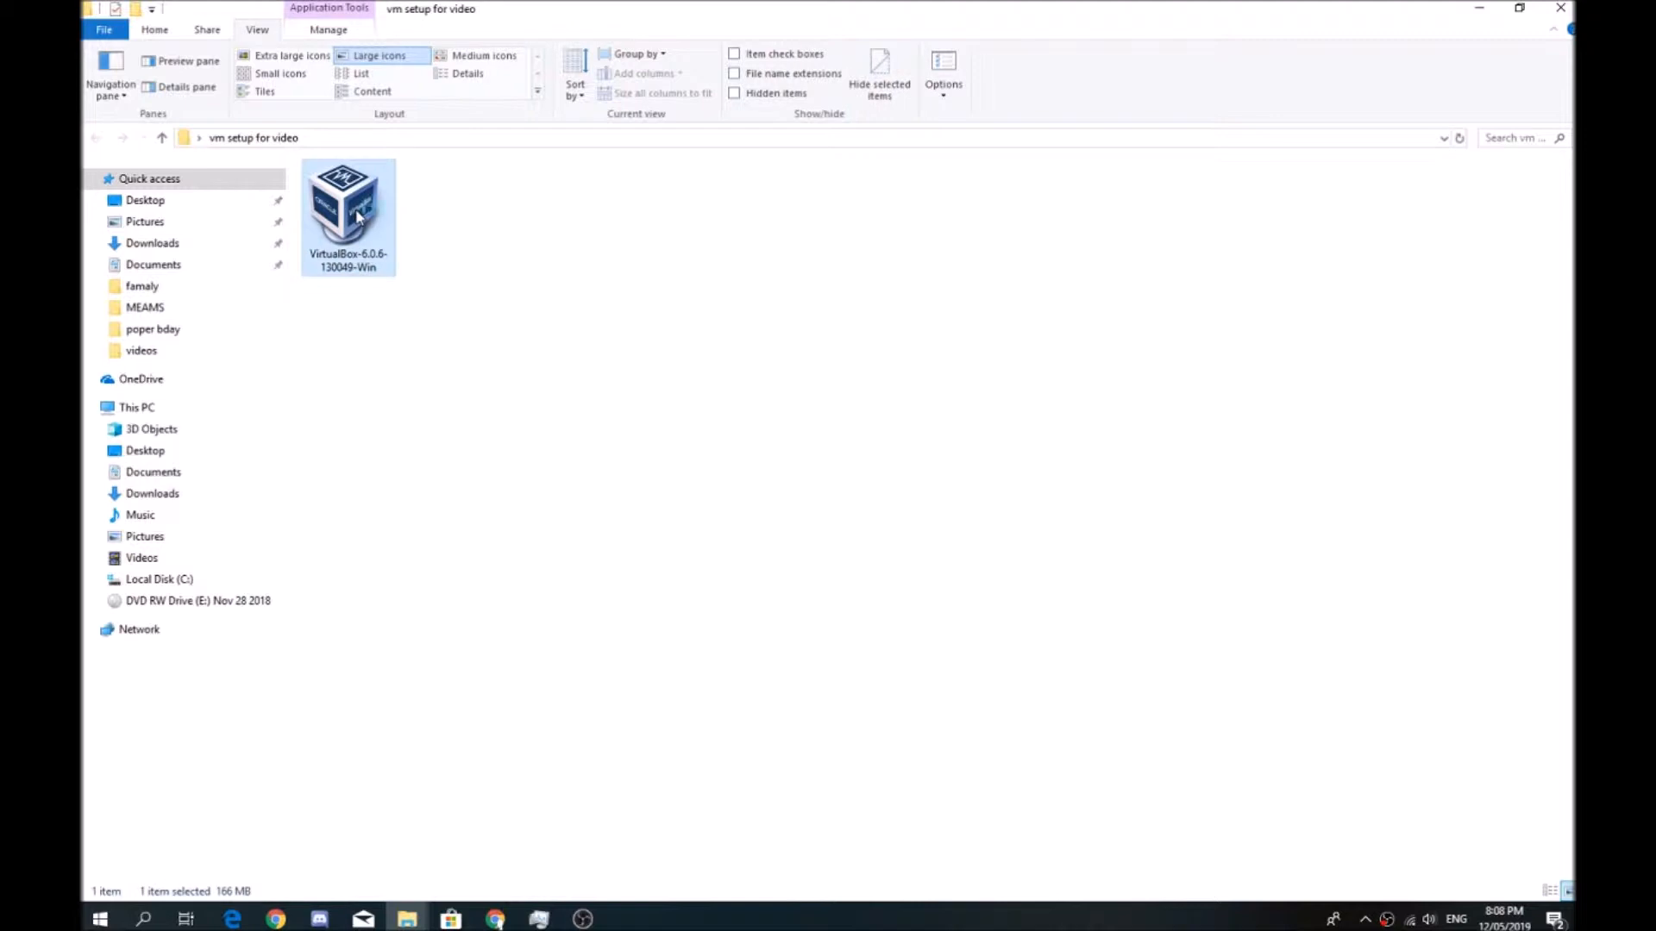
pyautogui.doubleClick(357, 214)
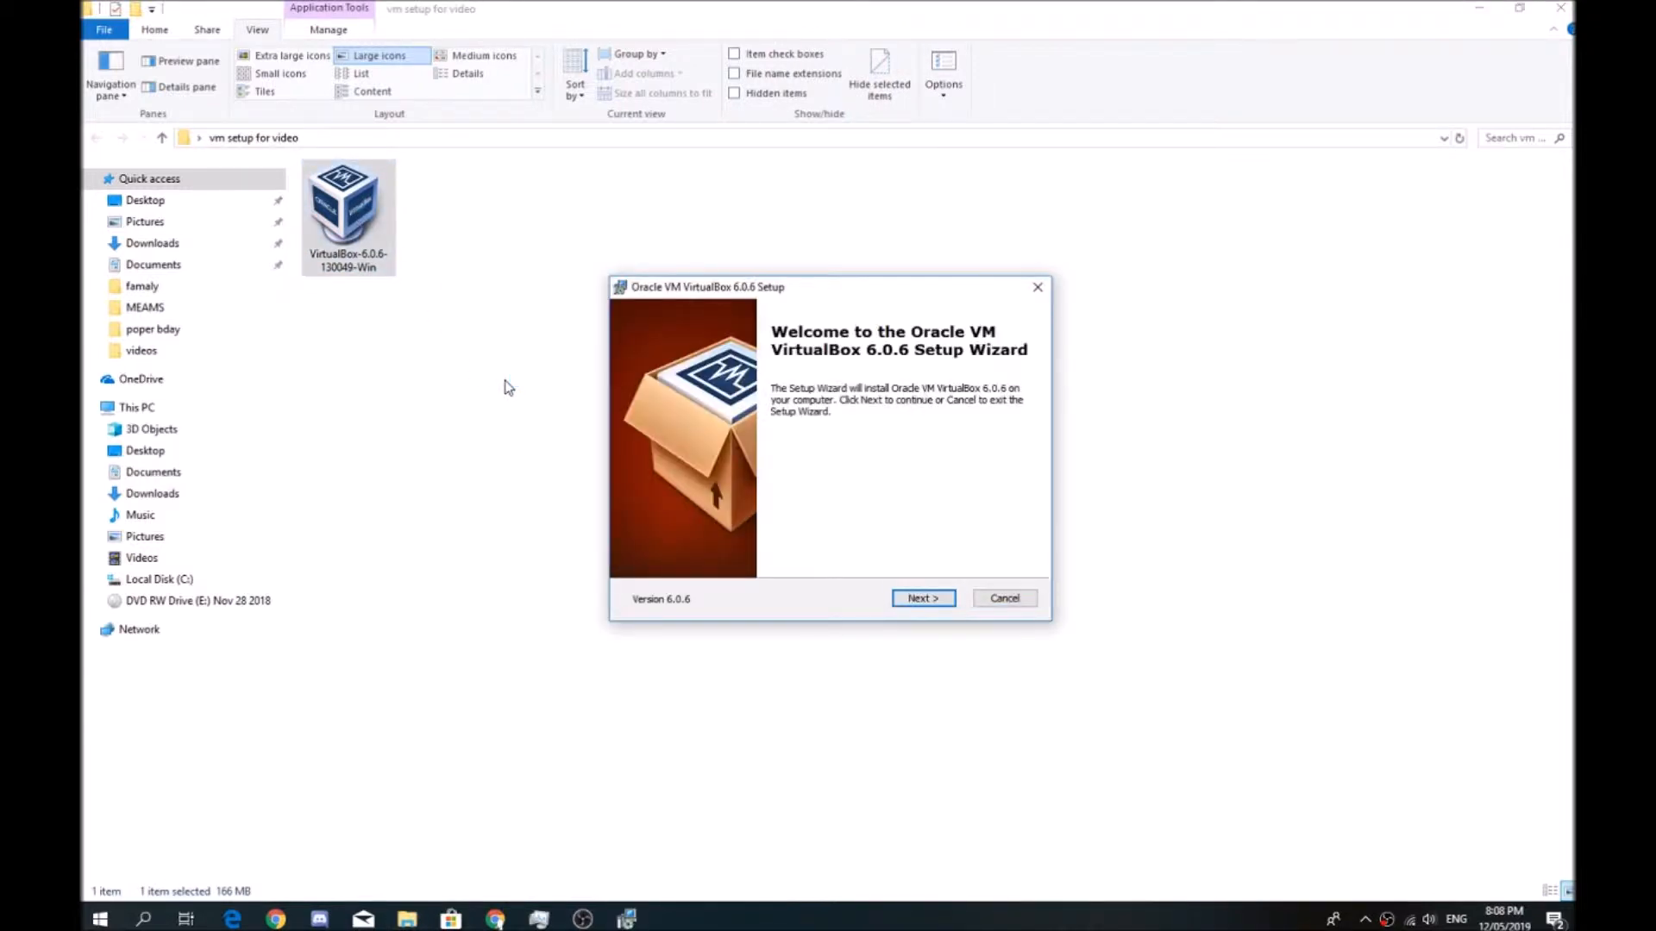
pyautogui.press('Return')
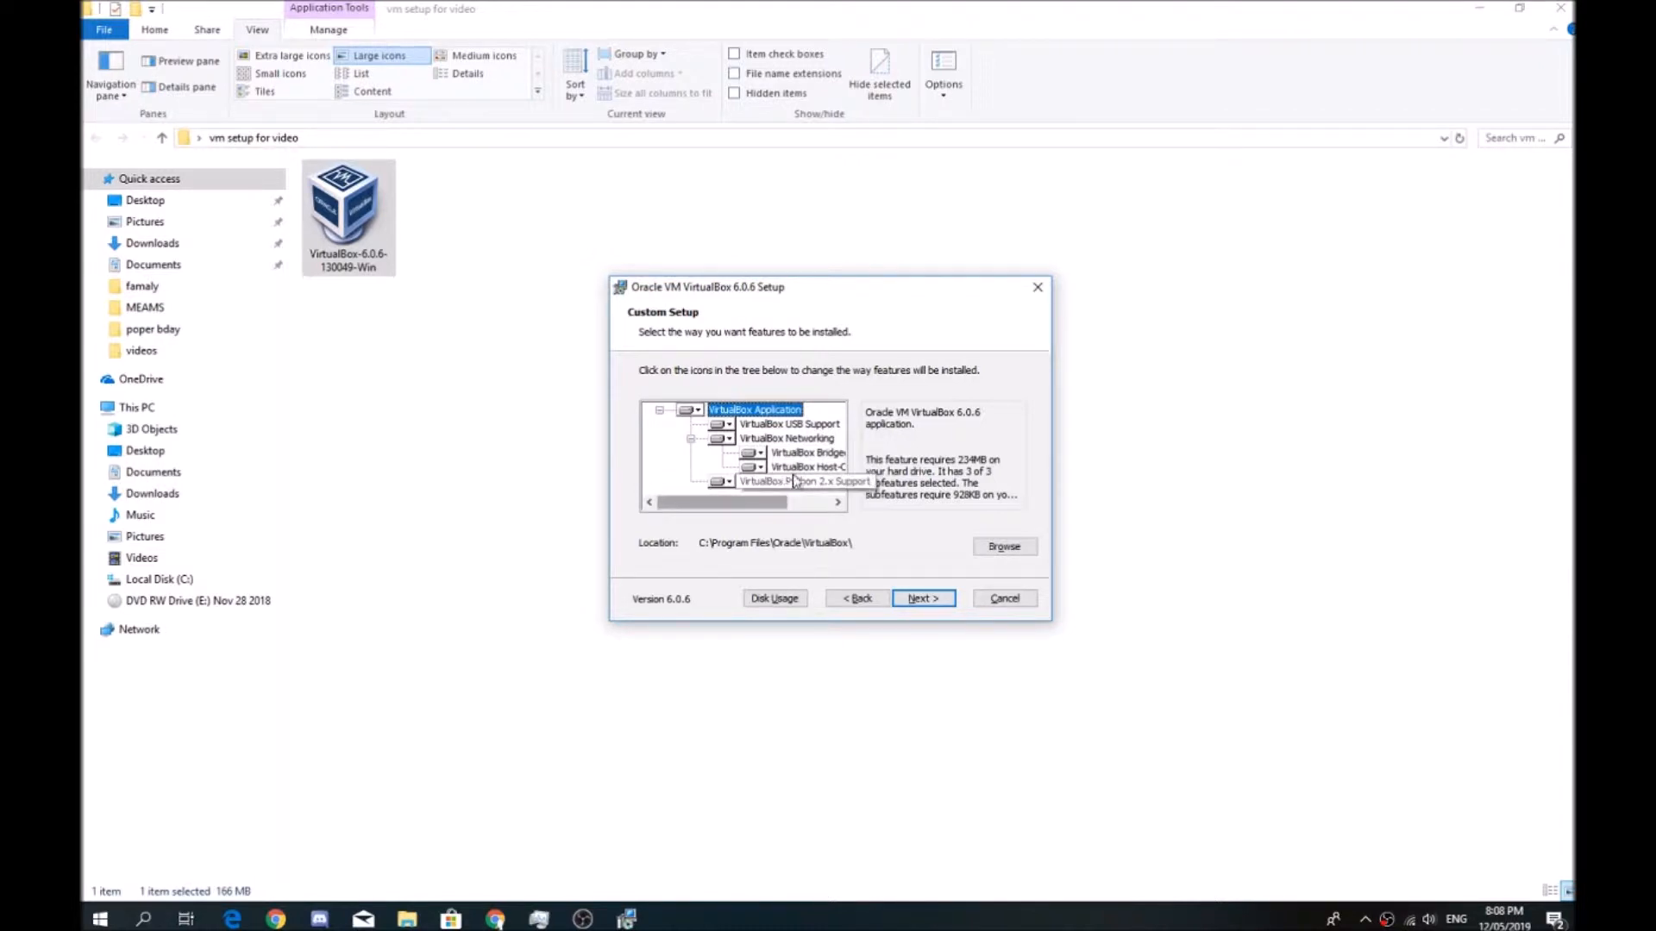
# Exclude the VirtualBox Python 2.x Support feature from the installation and continue to the shortcut options
pyautogui.click(837, 502)
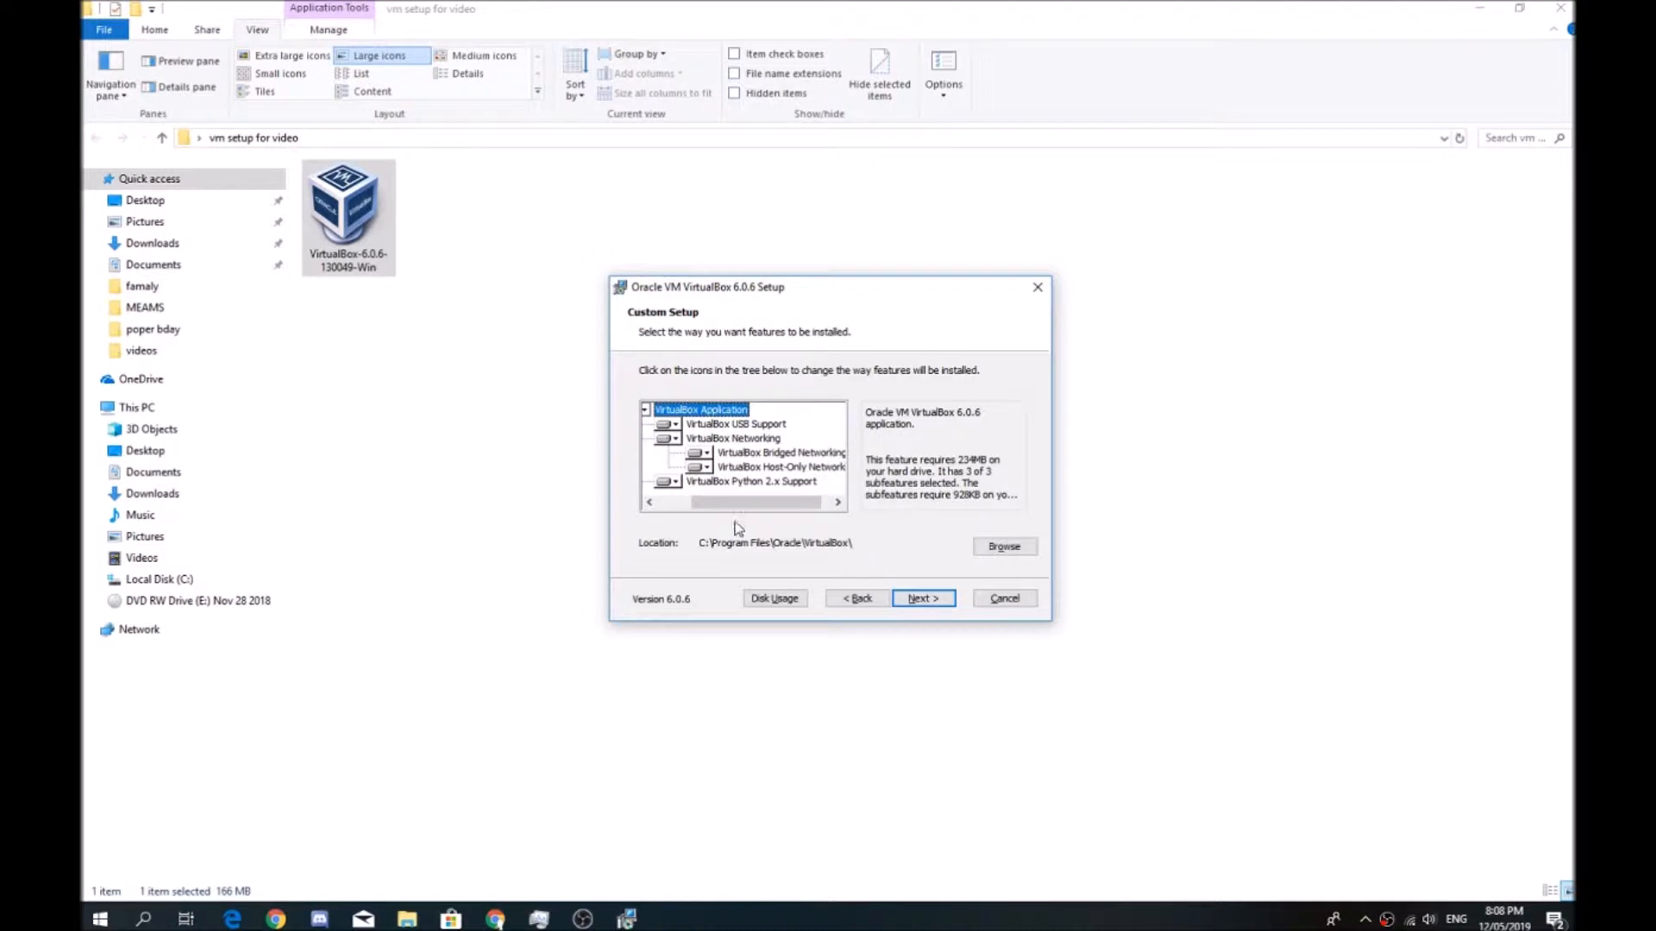
pyautogui.hscroll(-2, 735, 479)
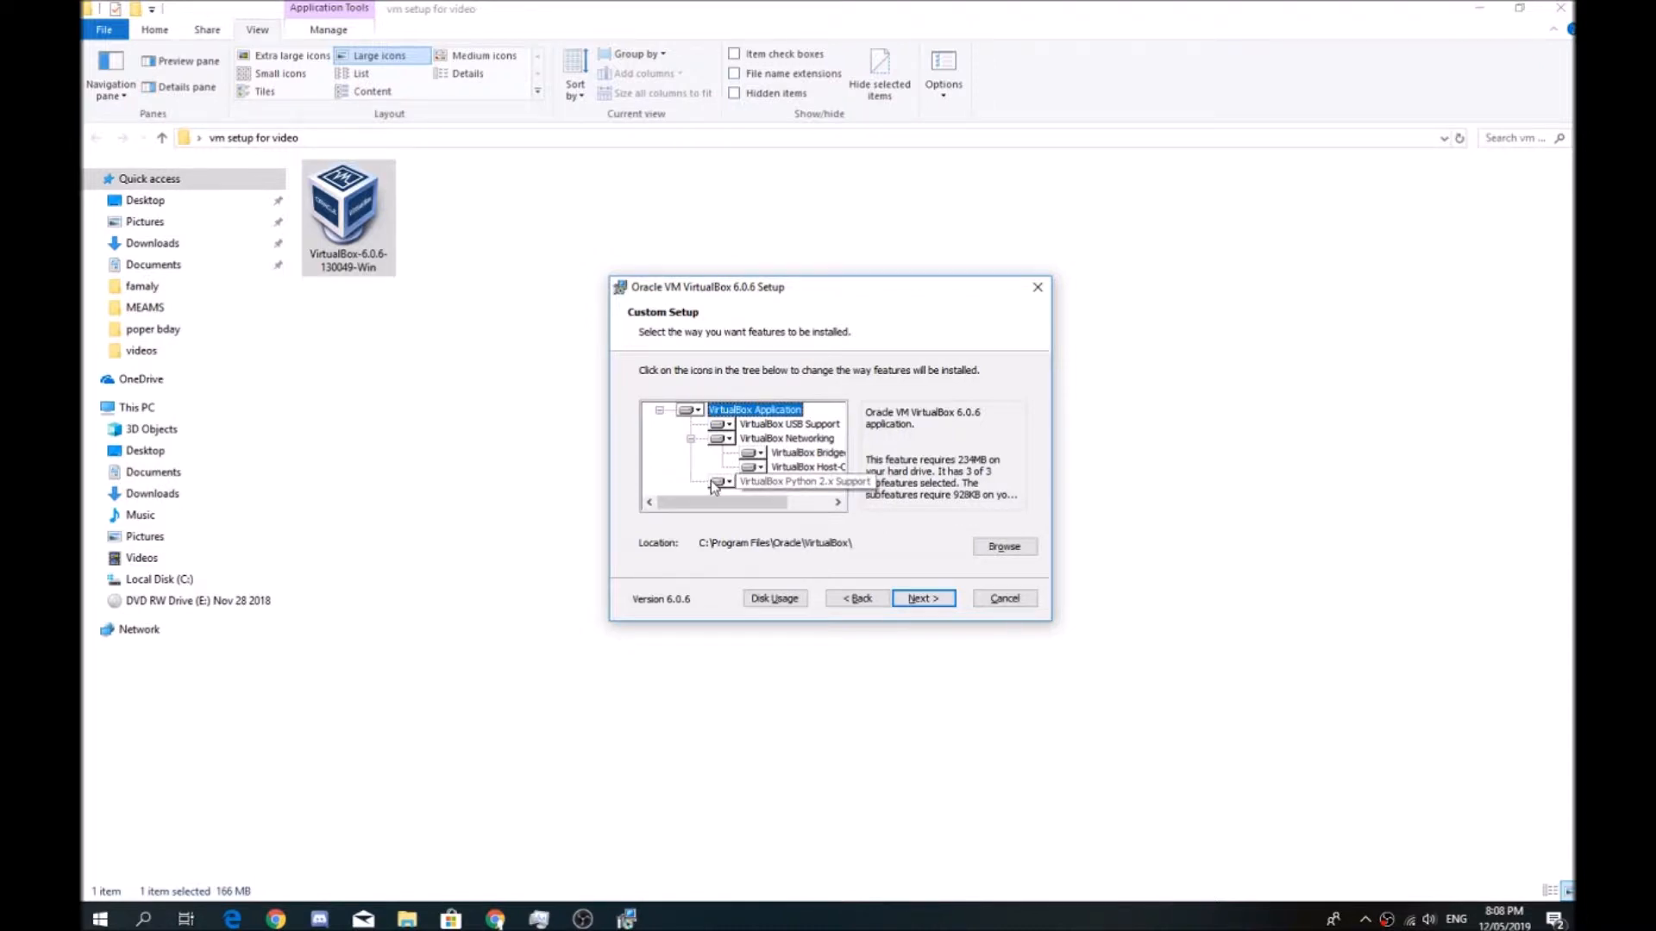
pyautogui.click(716, 482)
pyautogui.click(744, 544)
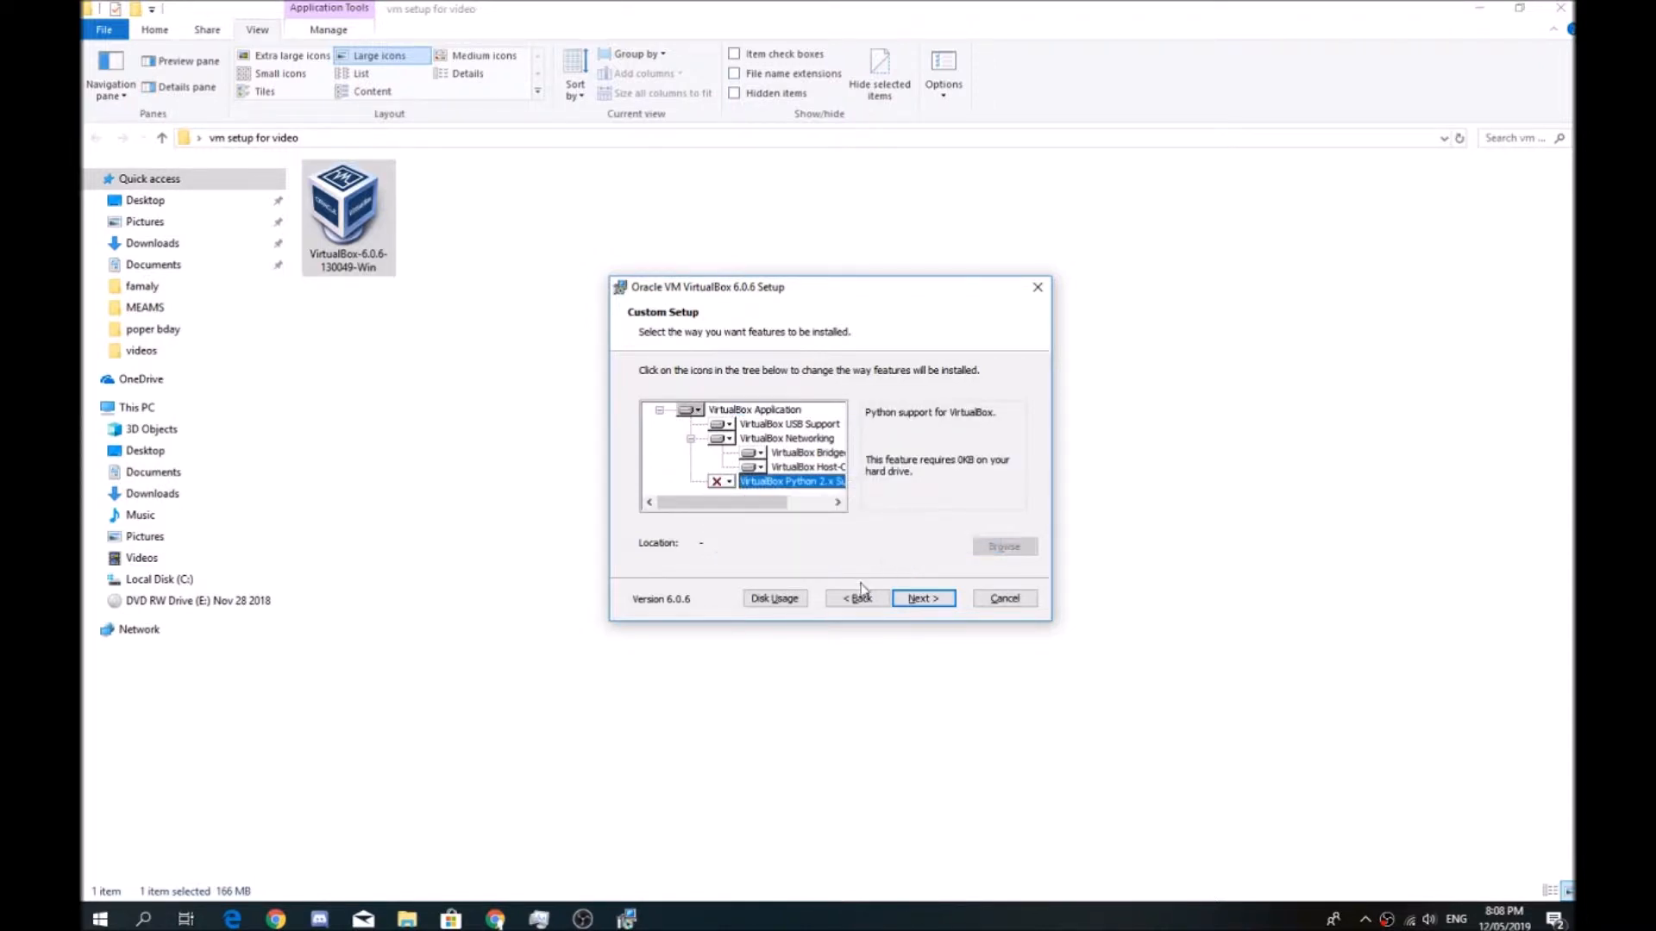
pyautogui.click(903, 604)
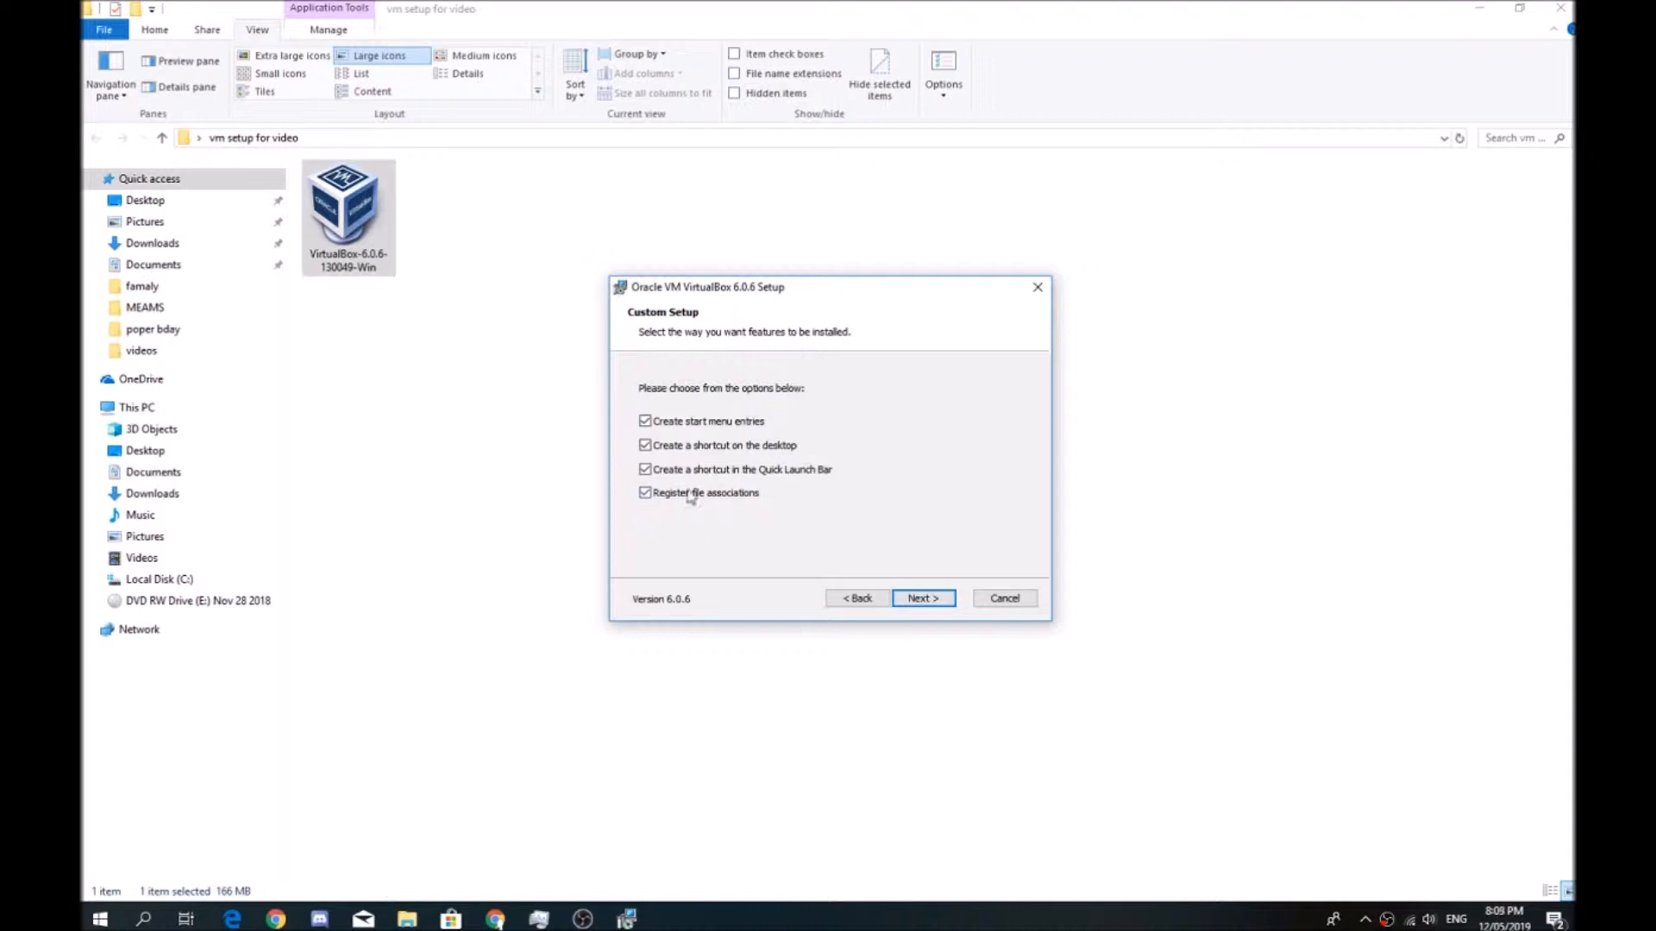
# Install VirtualBox with all shortcut and file association options kept, accepting the network reset, and finish without starting it
pyautogui.click(921, 599)
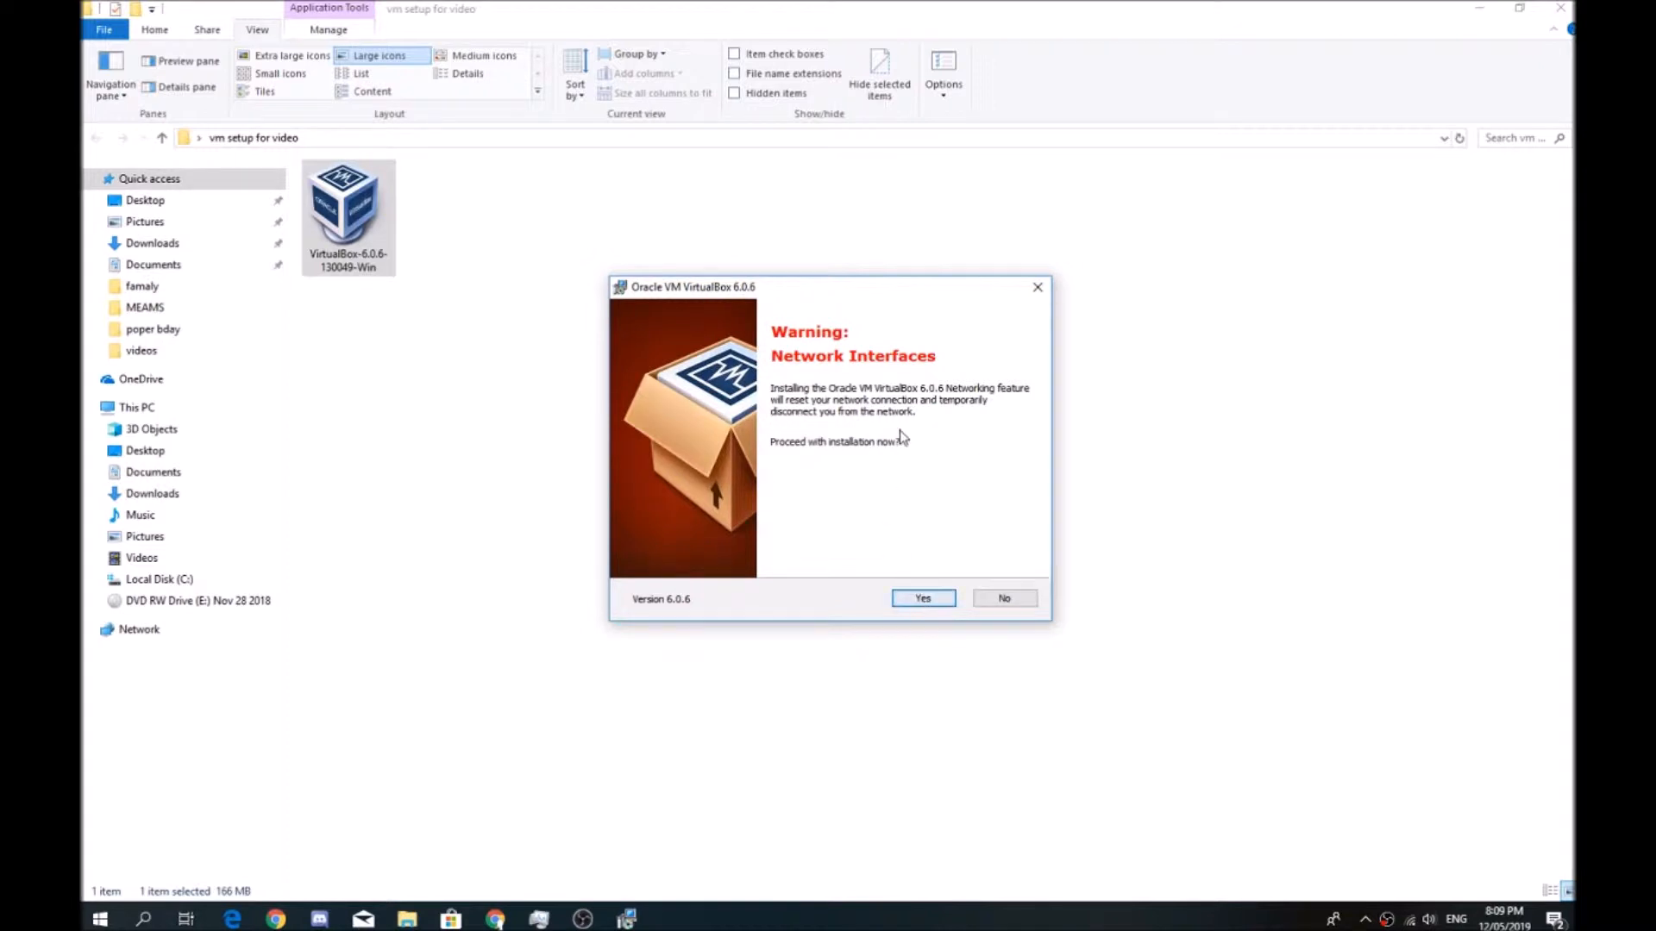
pyautogui.click(924, 601)
pyautogui.click(927, 603)
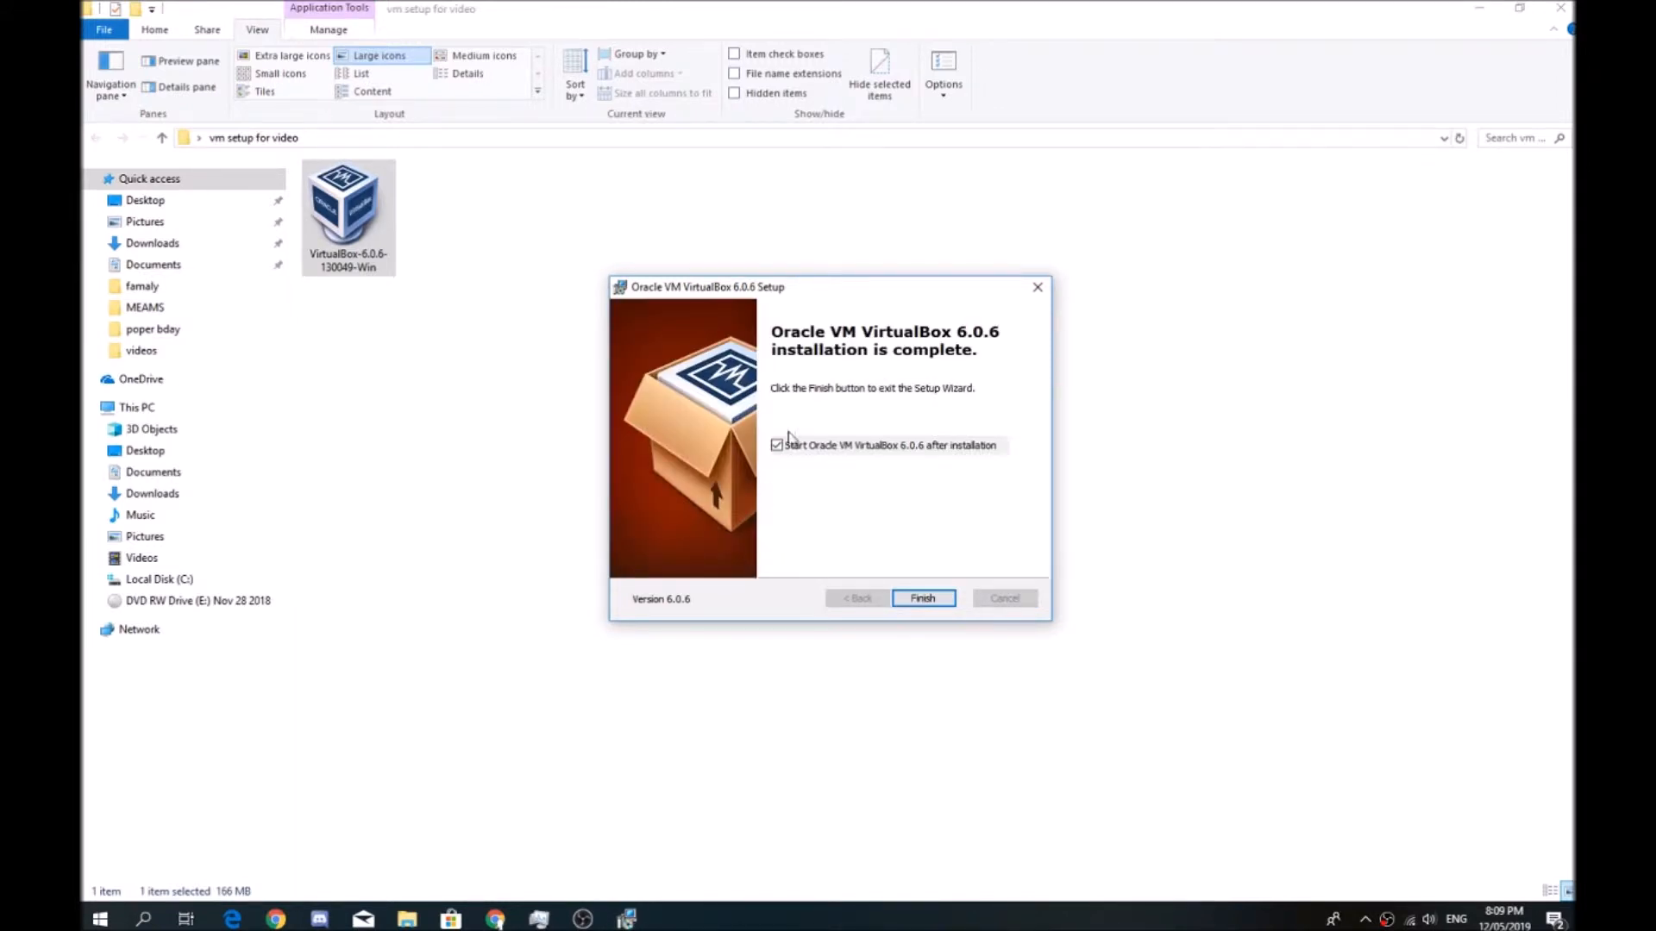
pyautogui.click(935, 598)
# Switch to Chrome, show Microsoft's virtual machine download page, and close the VirtualBox downloads page
pyautogui.click(490, 916)
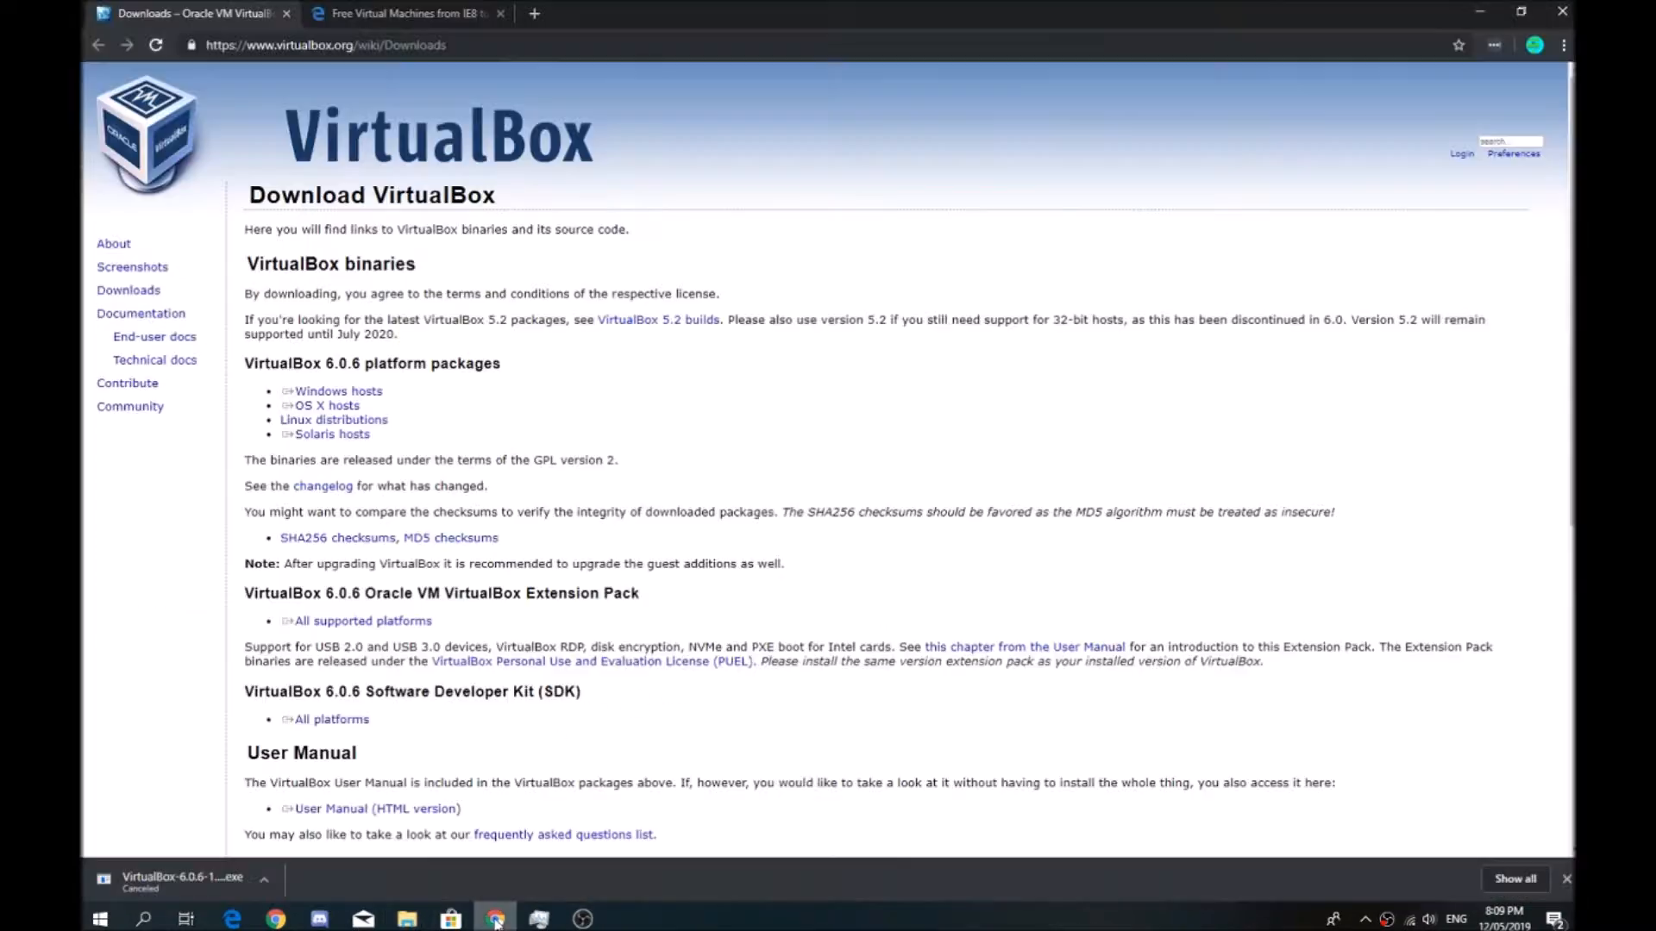
pyautogui.click(401, 13)
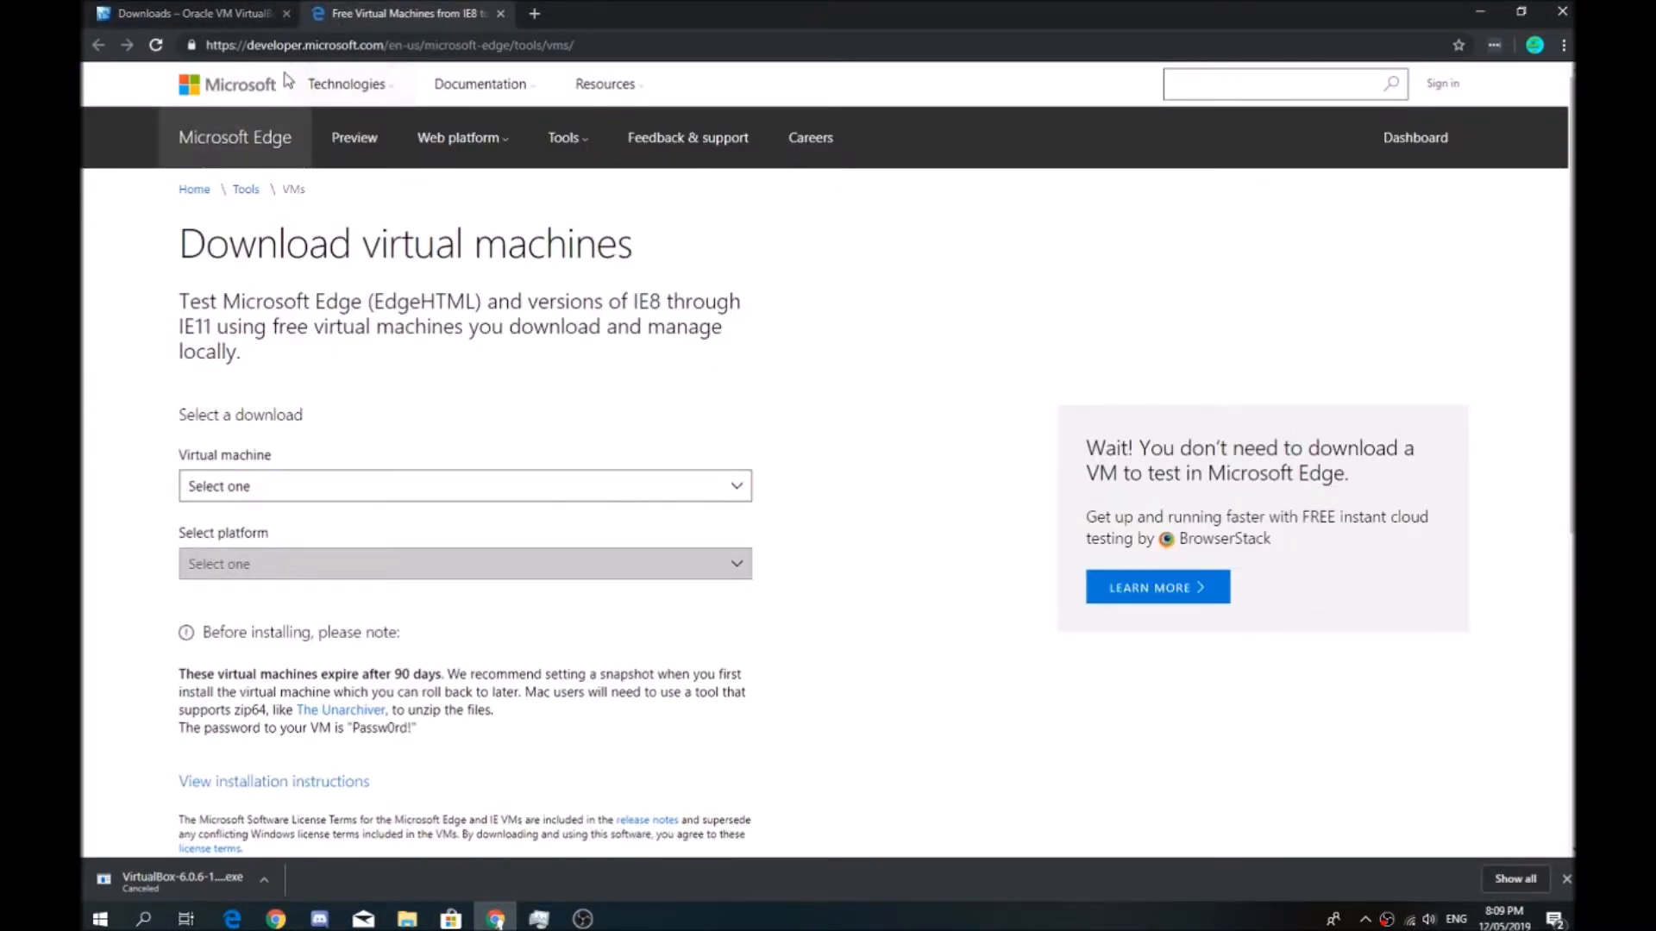
pyautogui.click(285, 14)
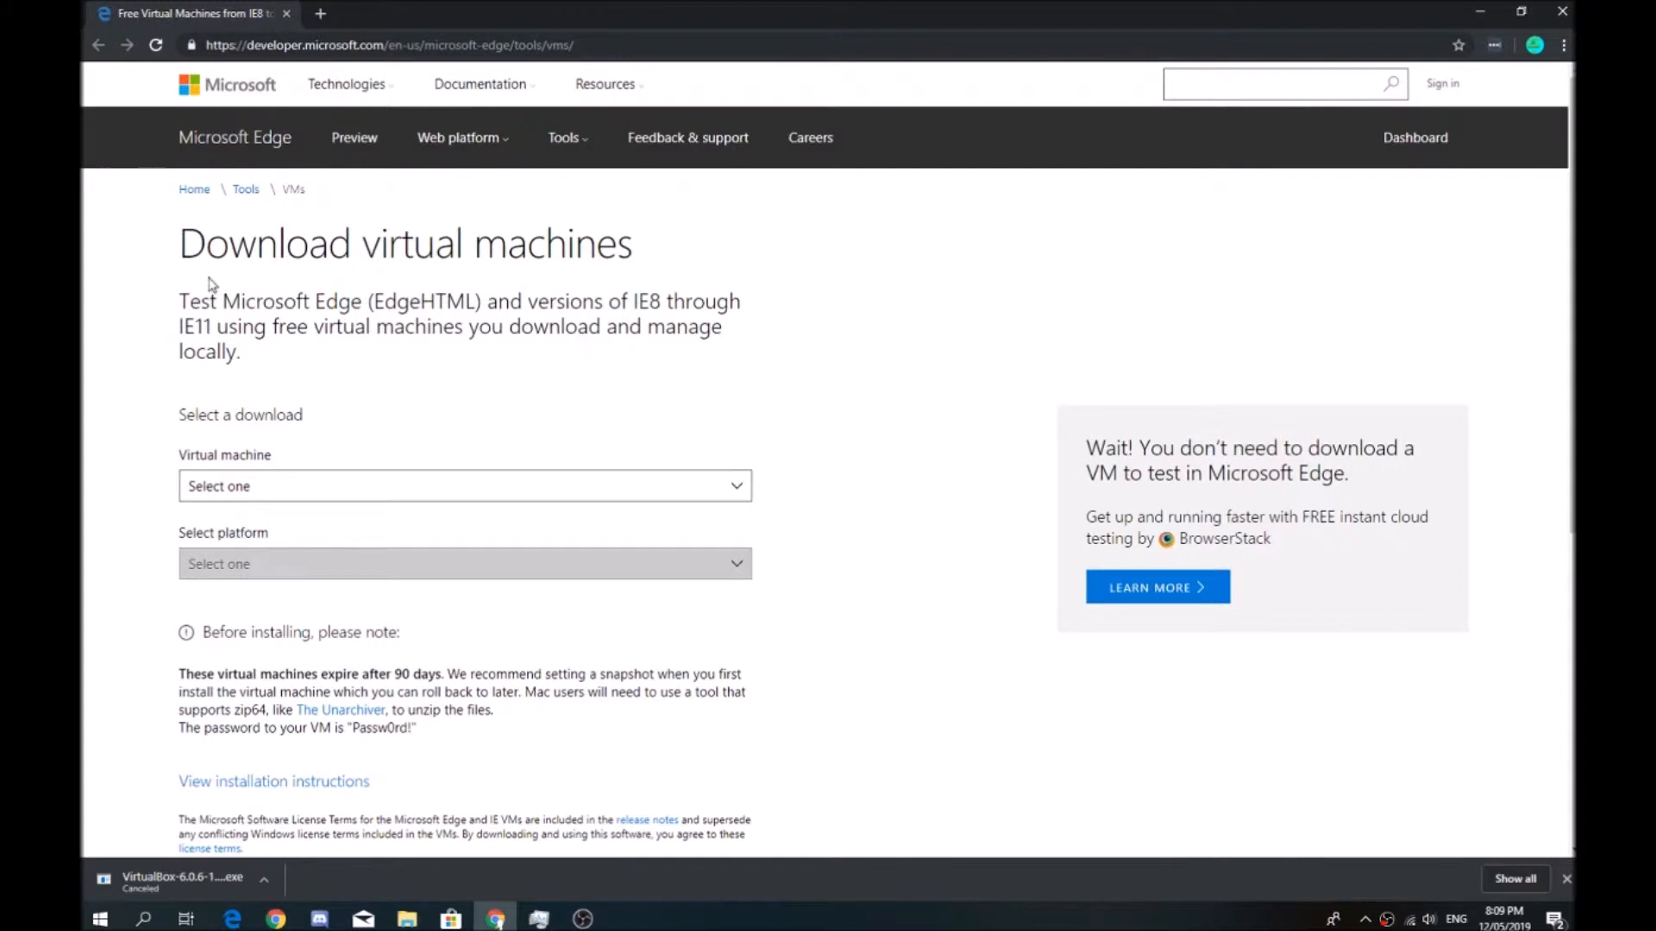
# Choose the MSEdge on Win10 (x64) Stable 1809 virtual machine for the VirtualBox platform and download its ZIP
pyautogui.click(215, 493)
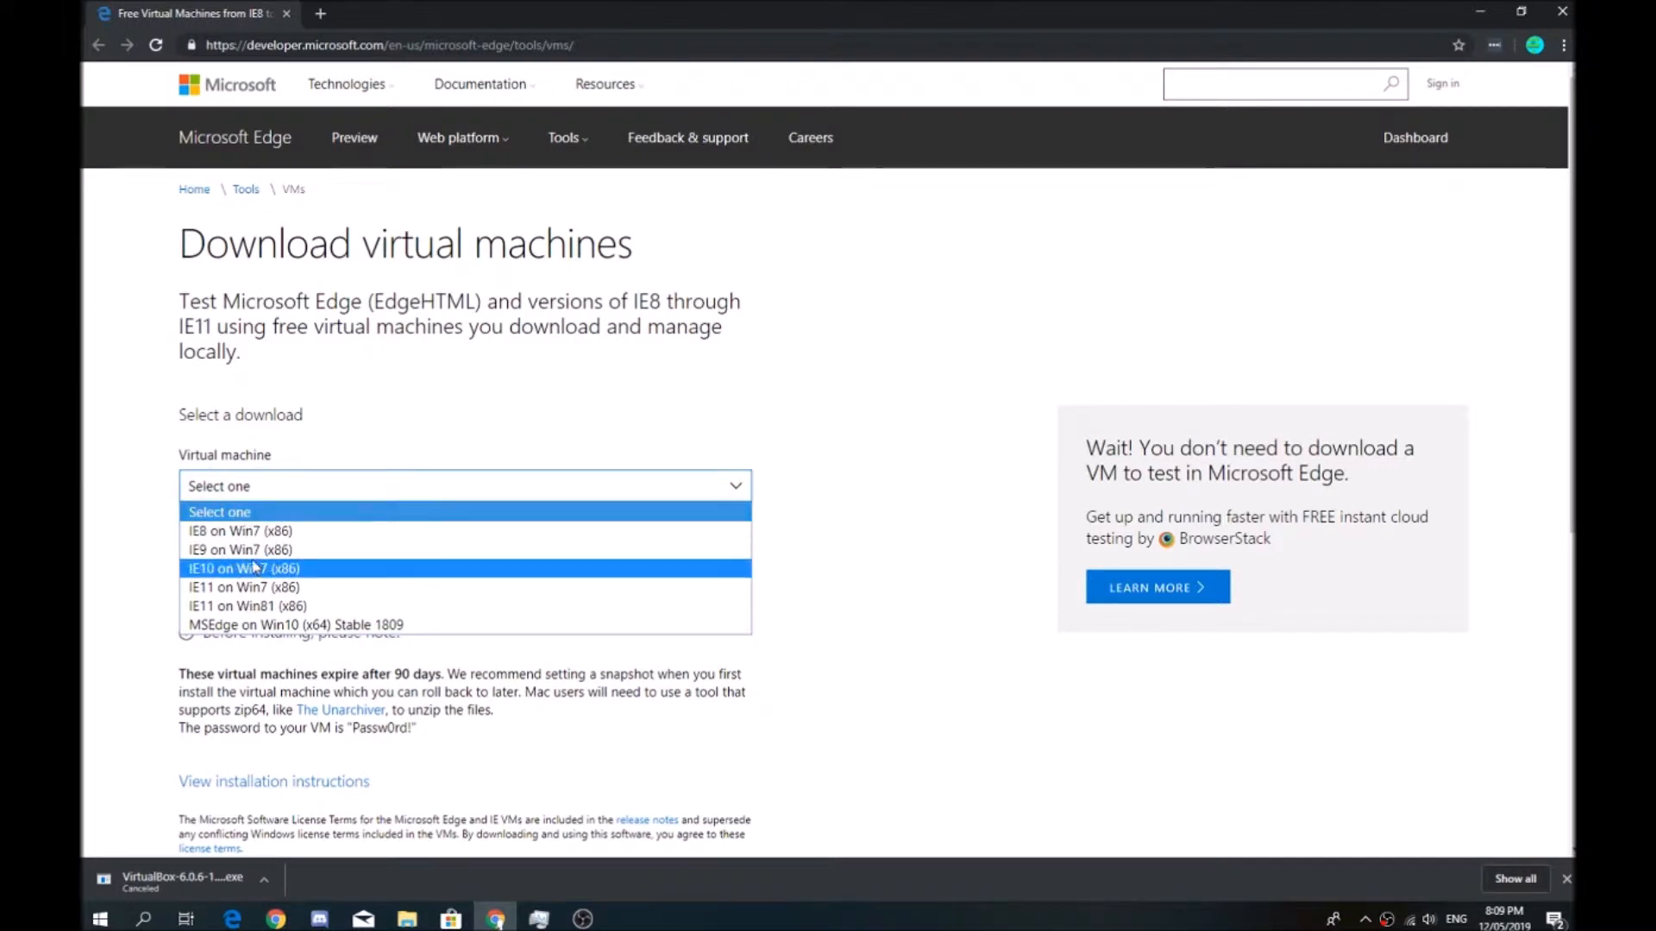
pyautogui.click(309, 625)
pyautogui.click(311, 494)
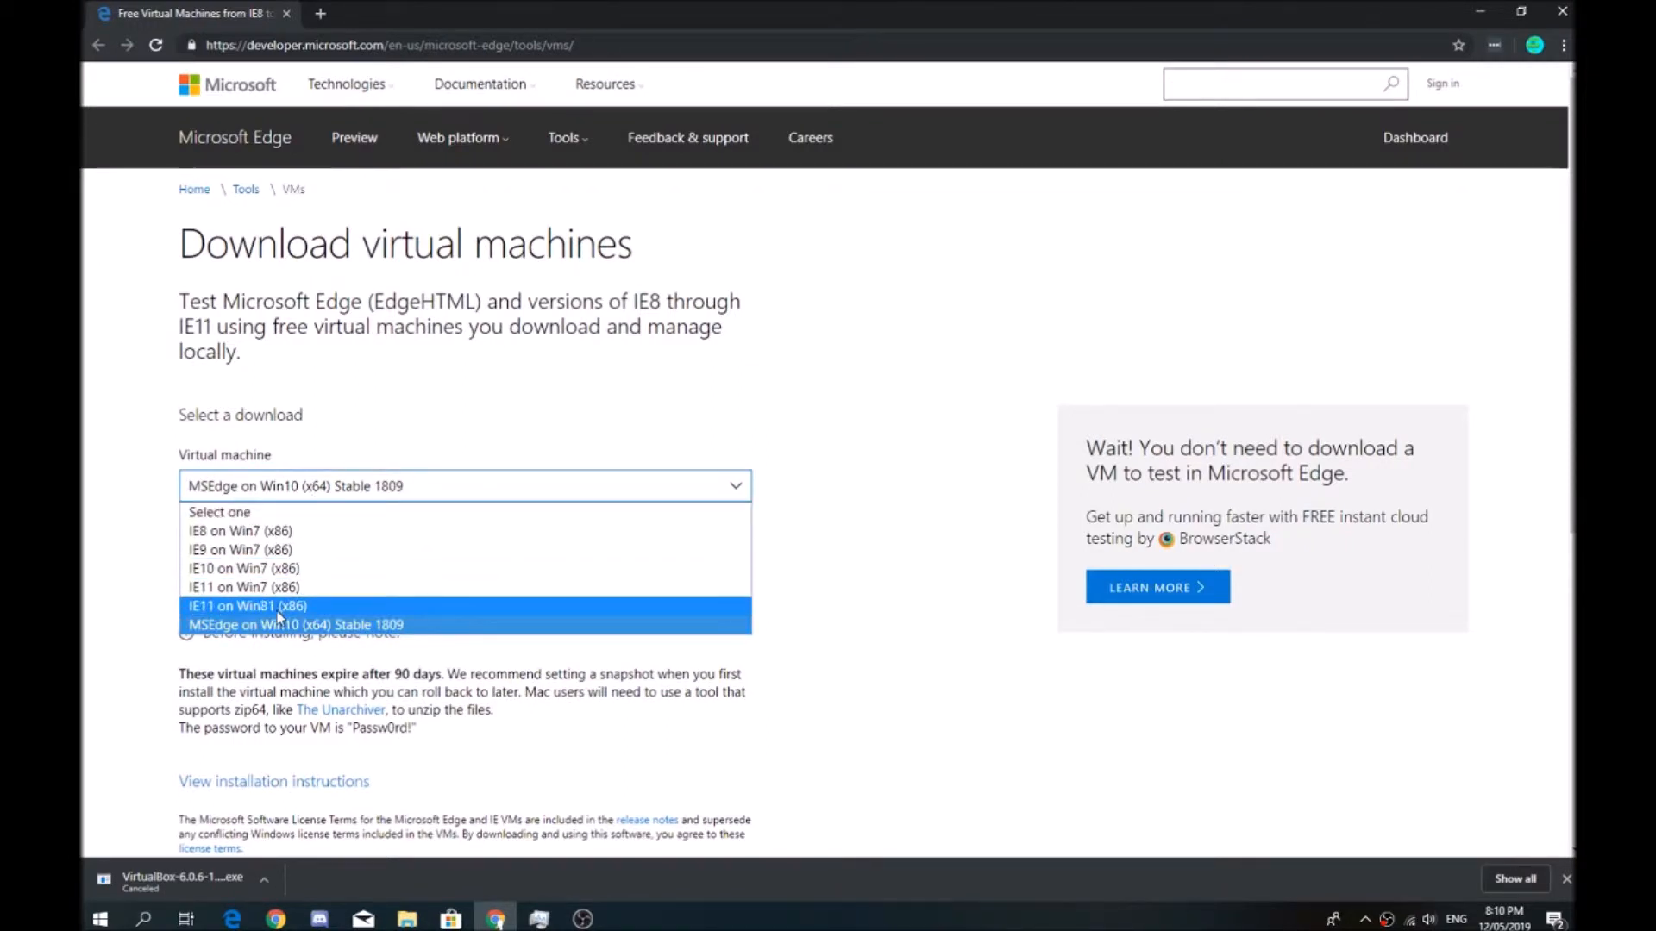
pyautogui.click(879, 713)
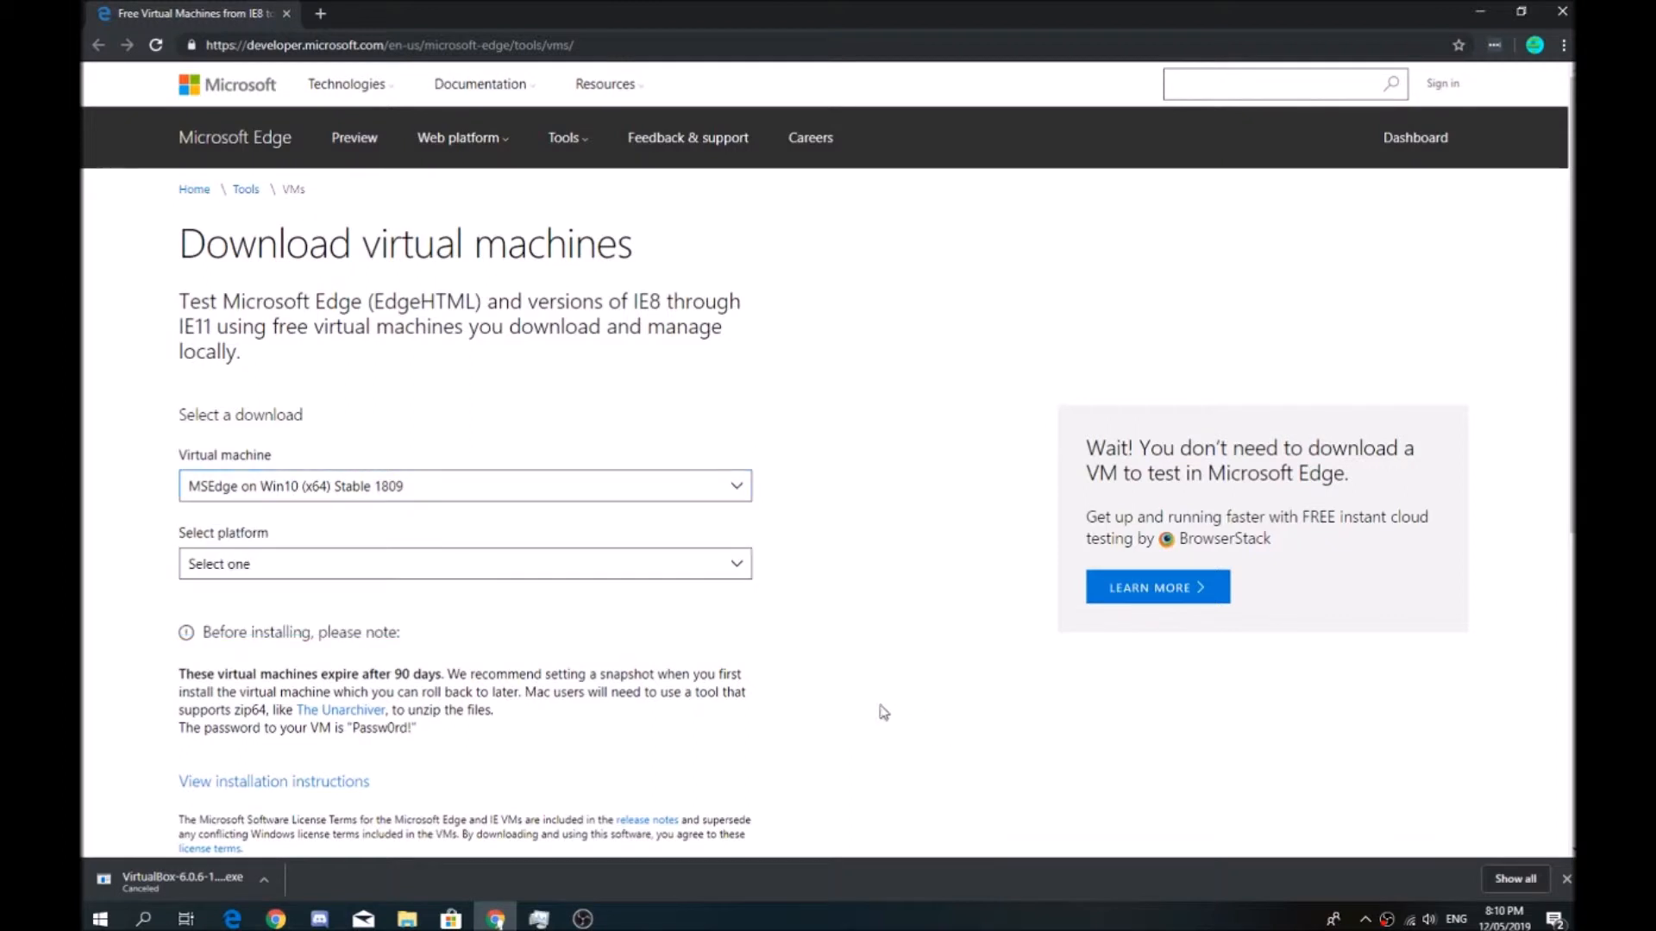
pyautogui.click(459, 569)
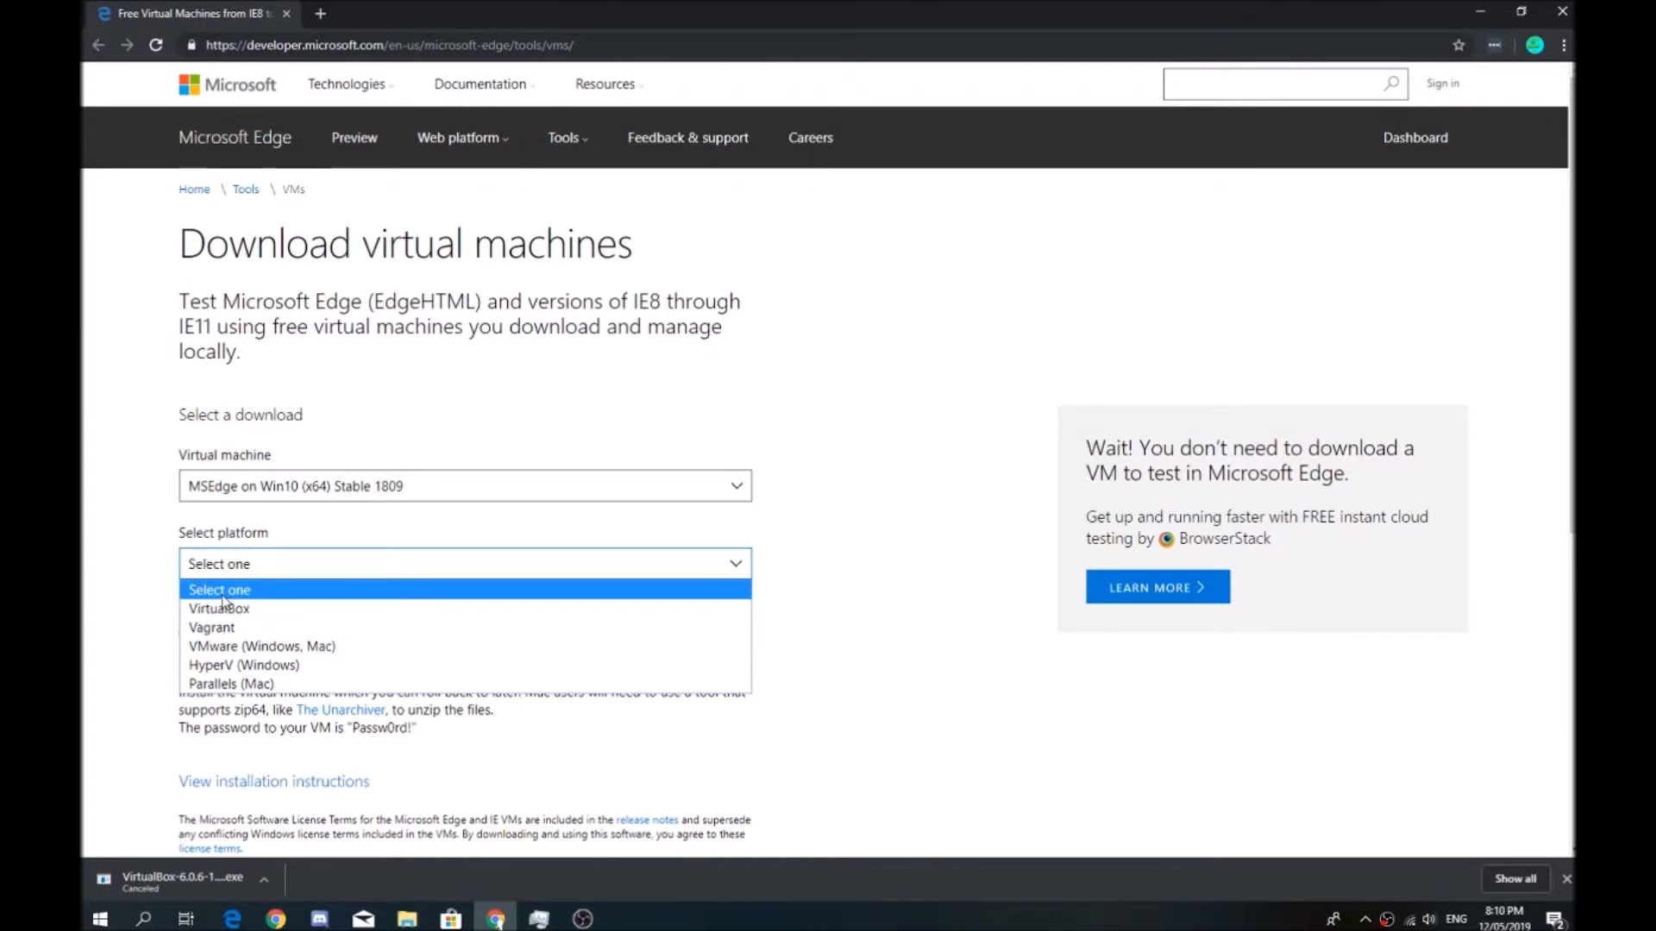
pyautogui.click(242, 614)
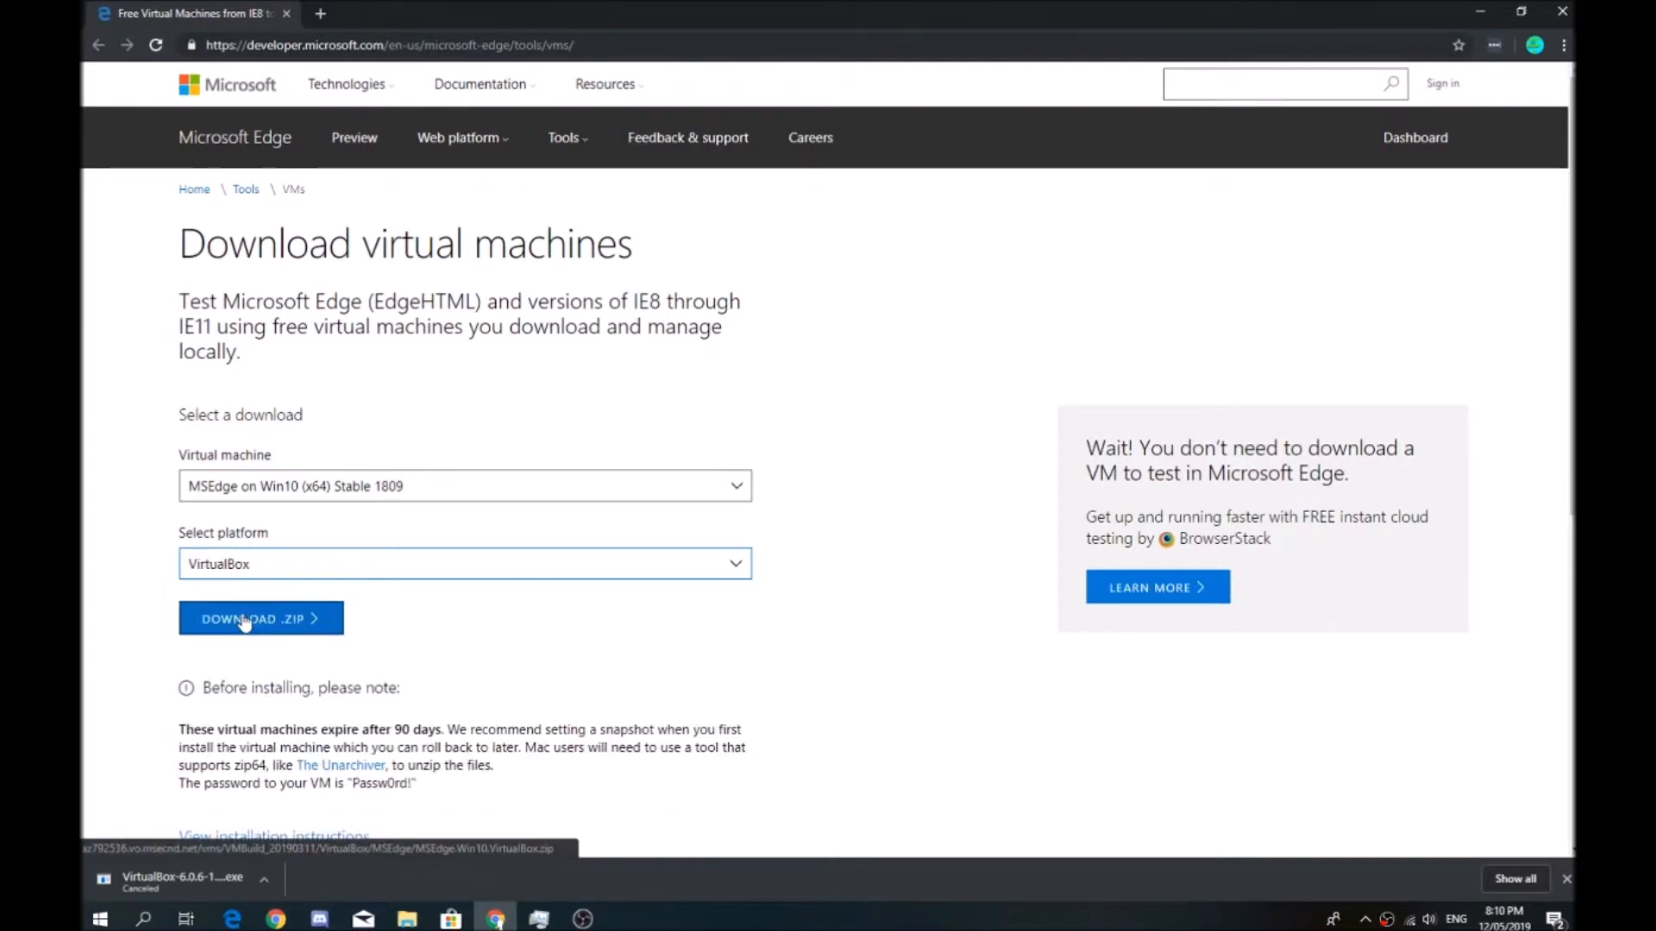
pyautogui.click(297, 620)
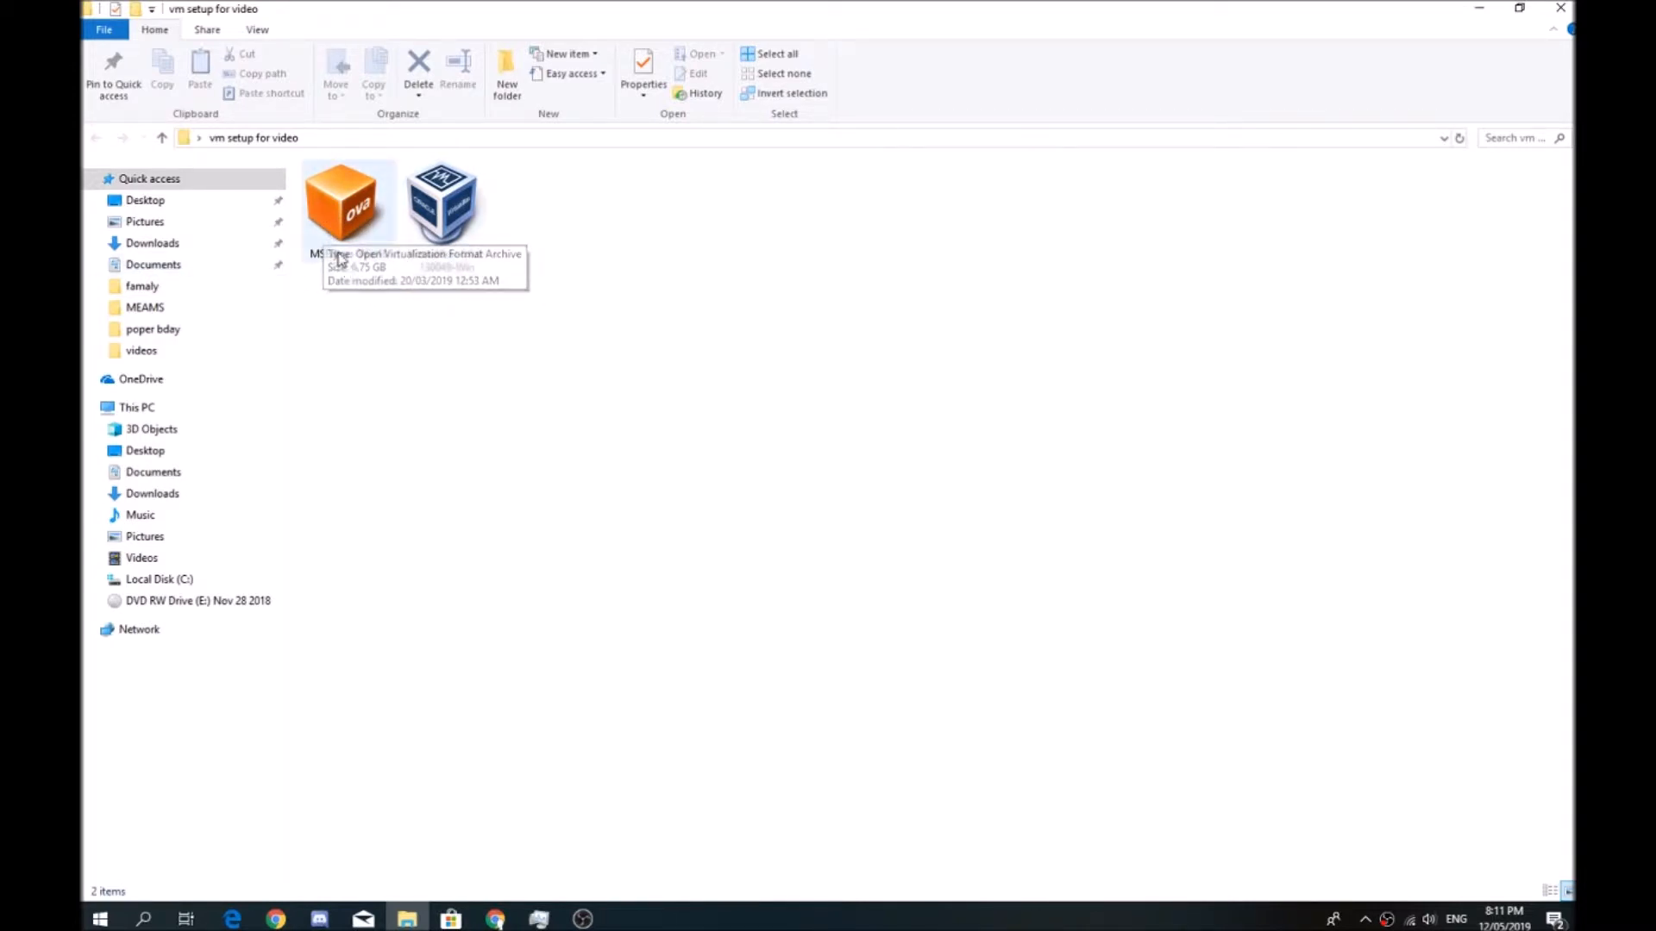
# Open the MSEdge - Win10 OVA file from the folder in VirtualBox Manager for import
pyautogui.click(366, 232)
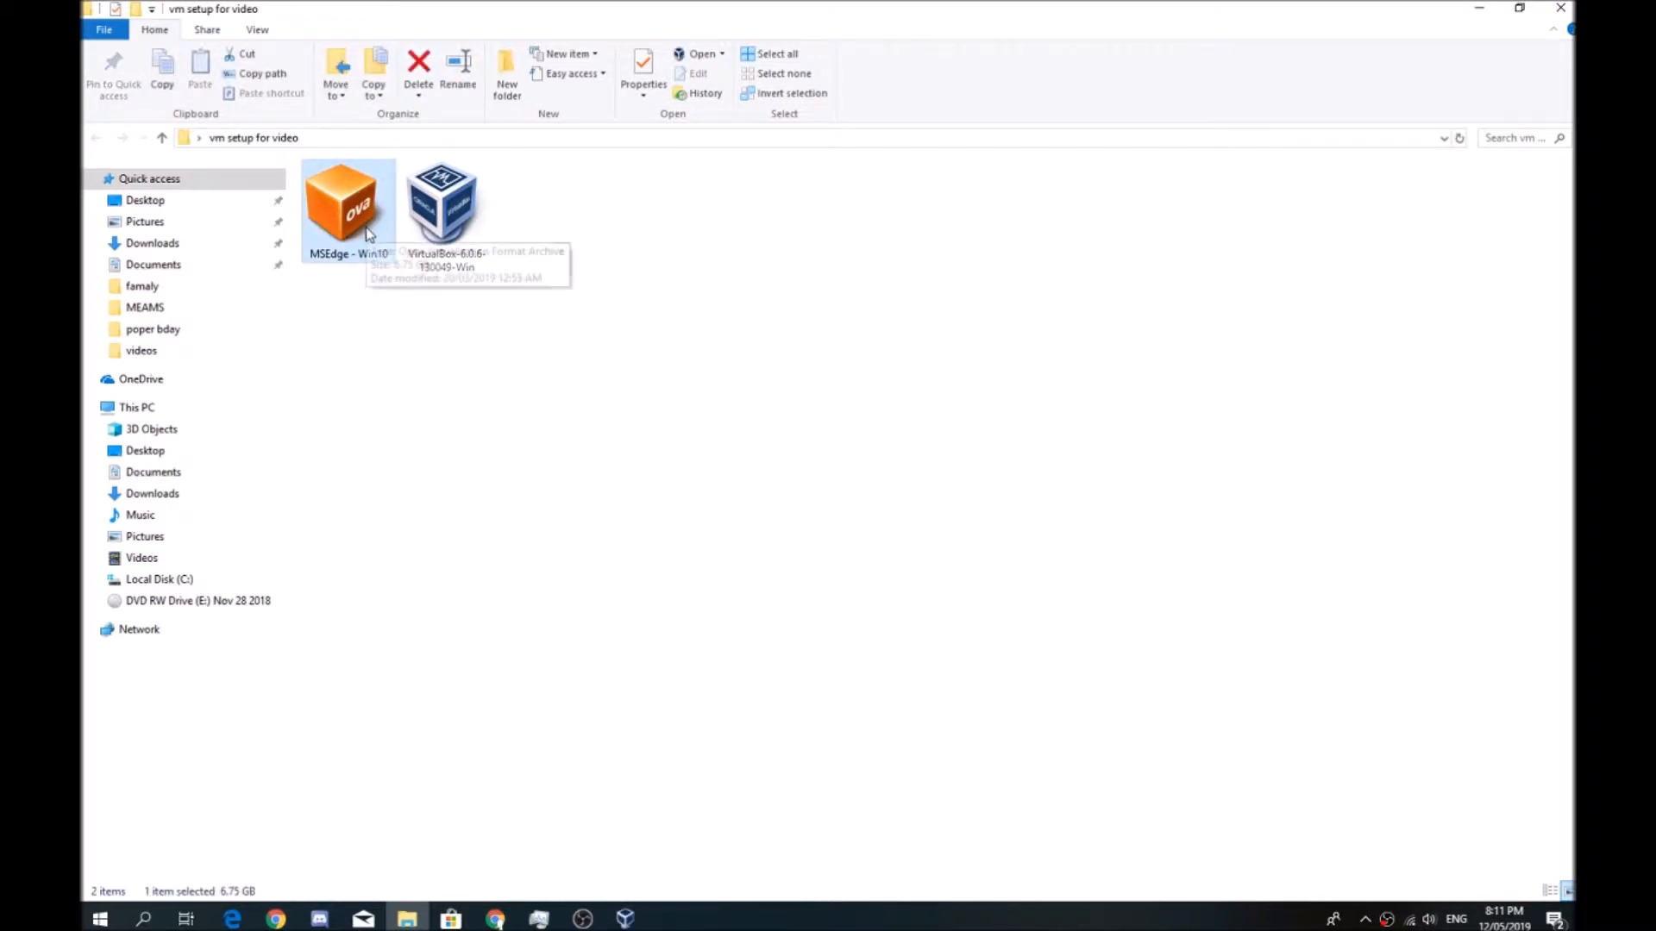
pyautogui.moveTo(625, 918)
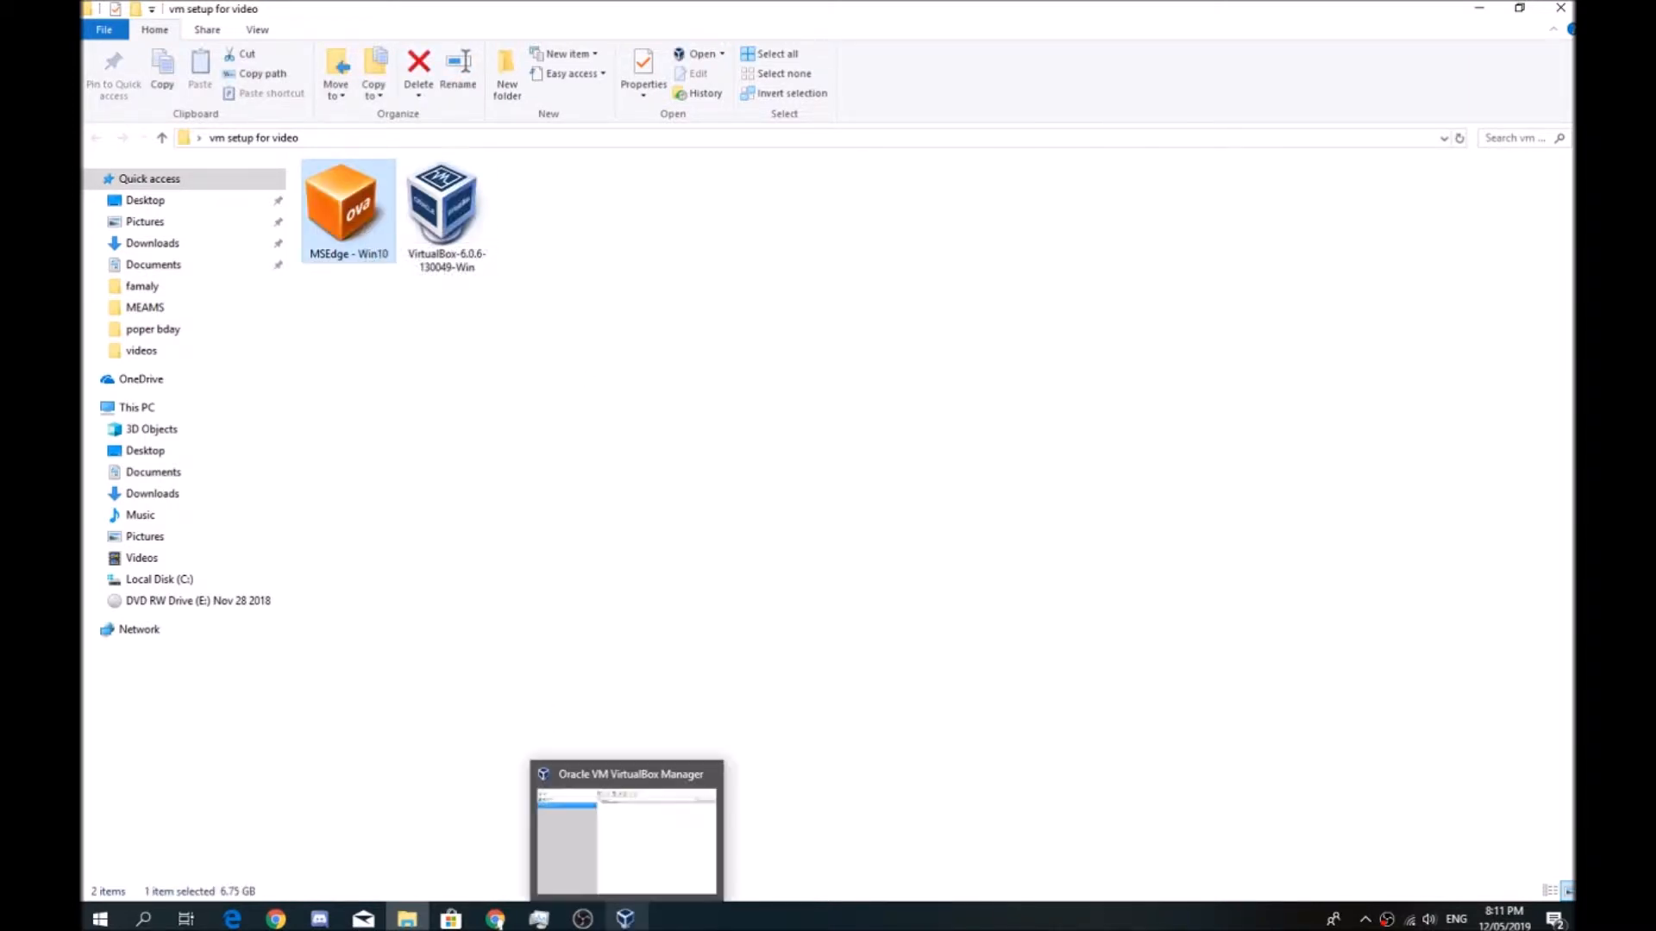
pyautogui.click(628, 841)
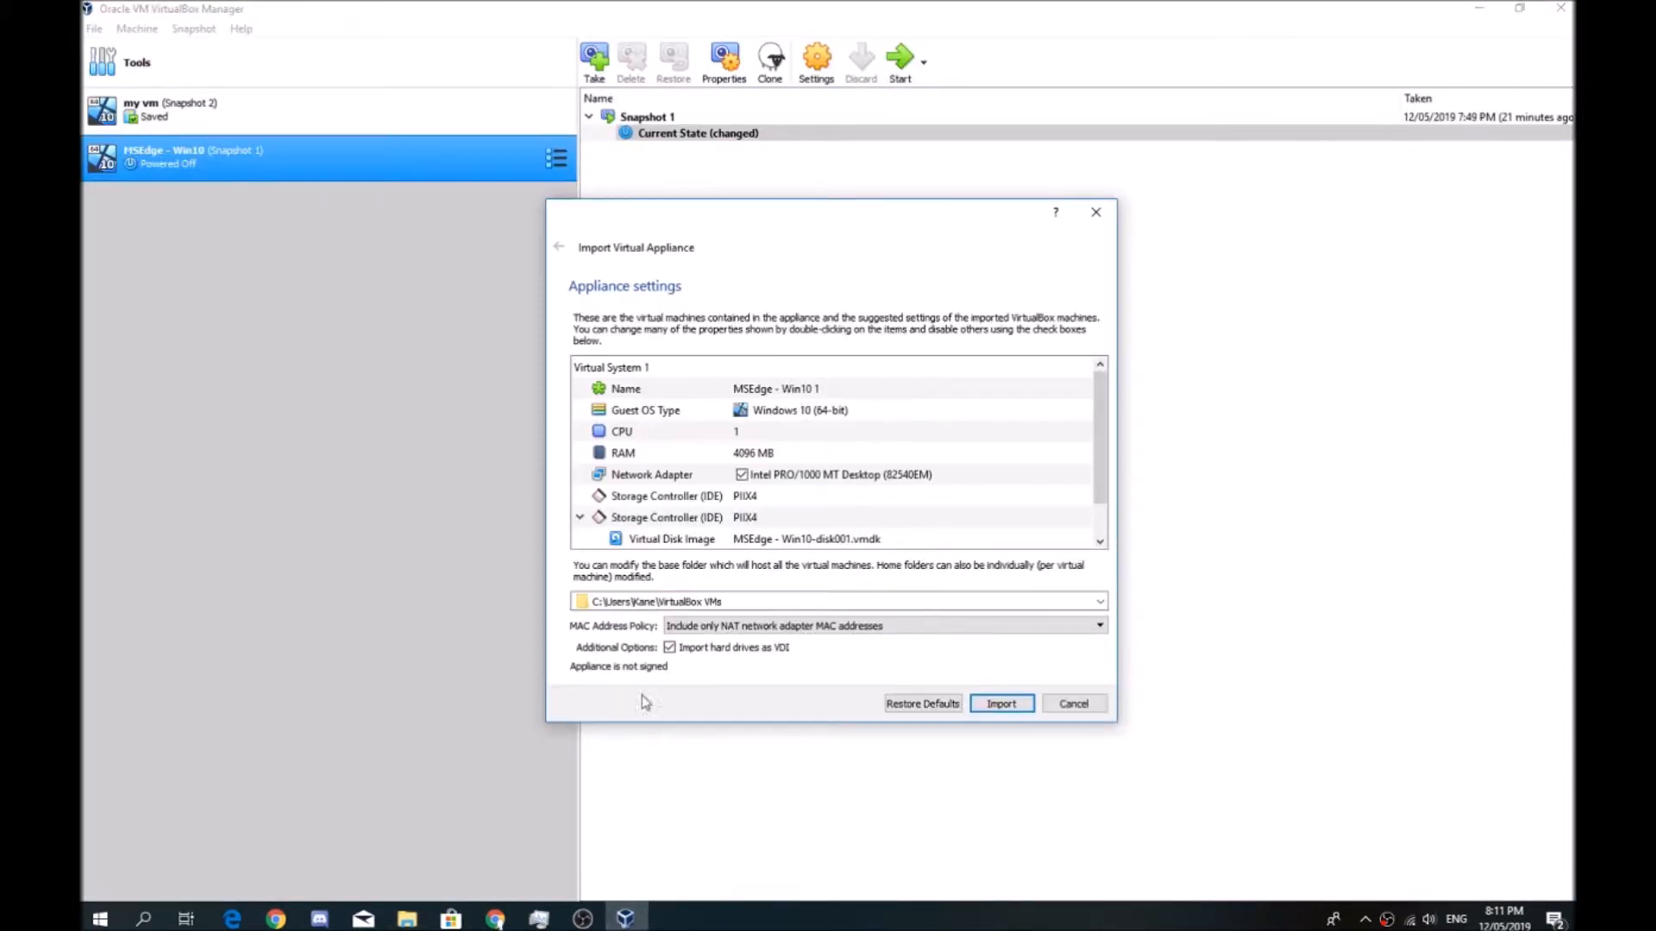
# Import the virtual appliance with the name "test" and 2 CPUs
pyautogui.doubleClick(767, 389)
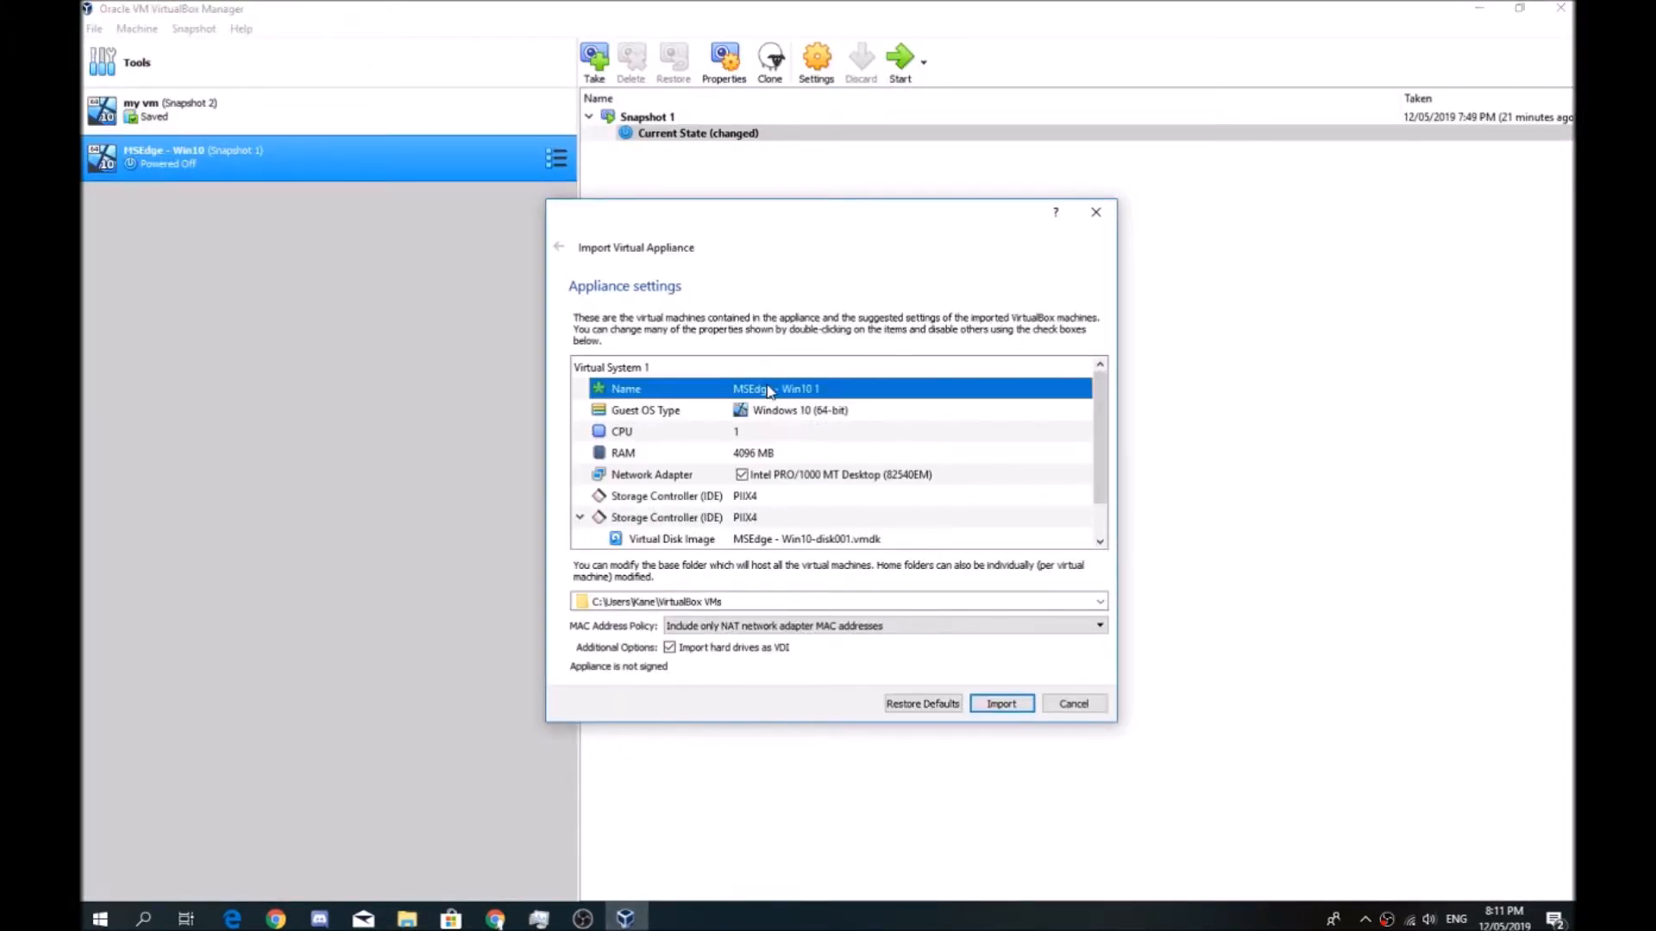
pyautogui.write('test')
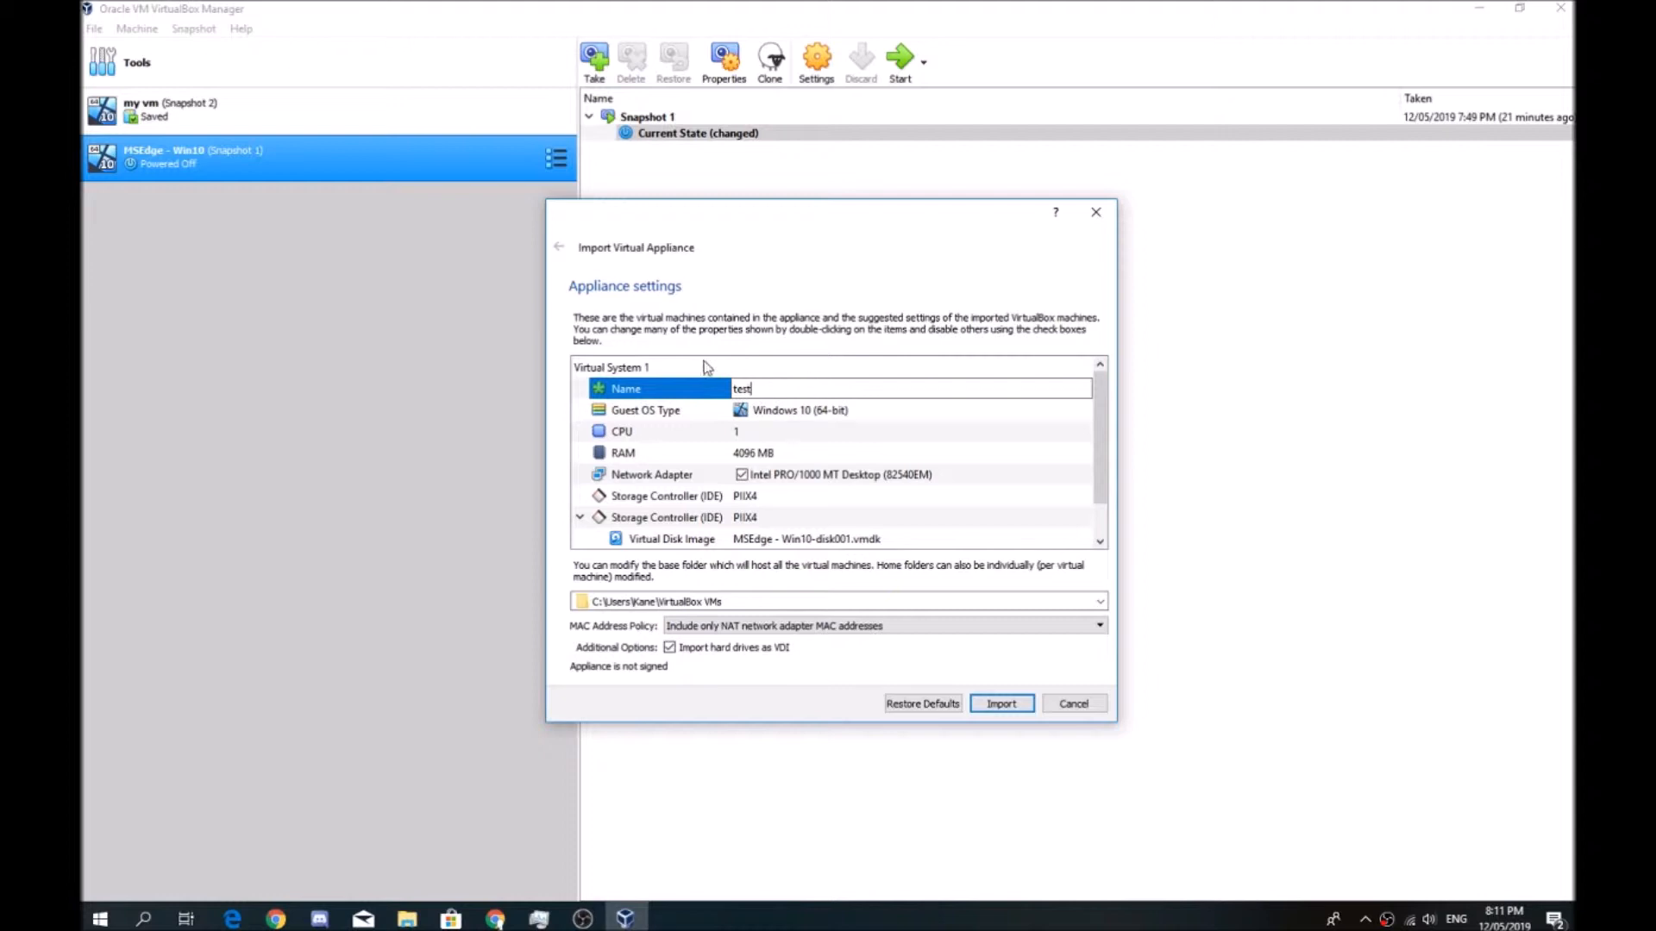
pyautogui.doubleClick(747, 431)
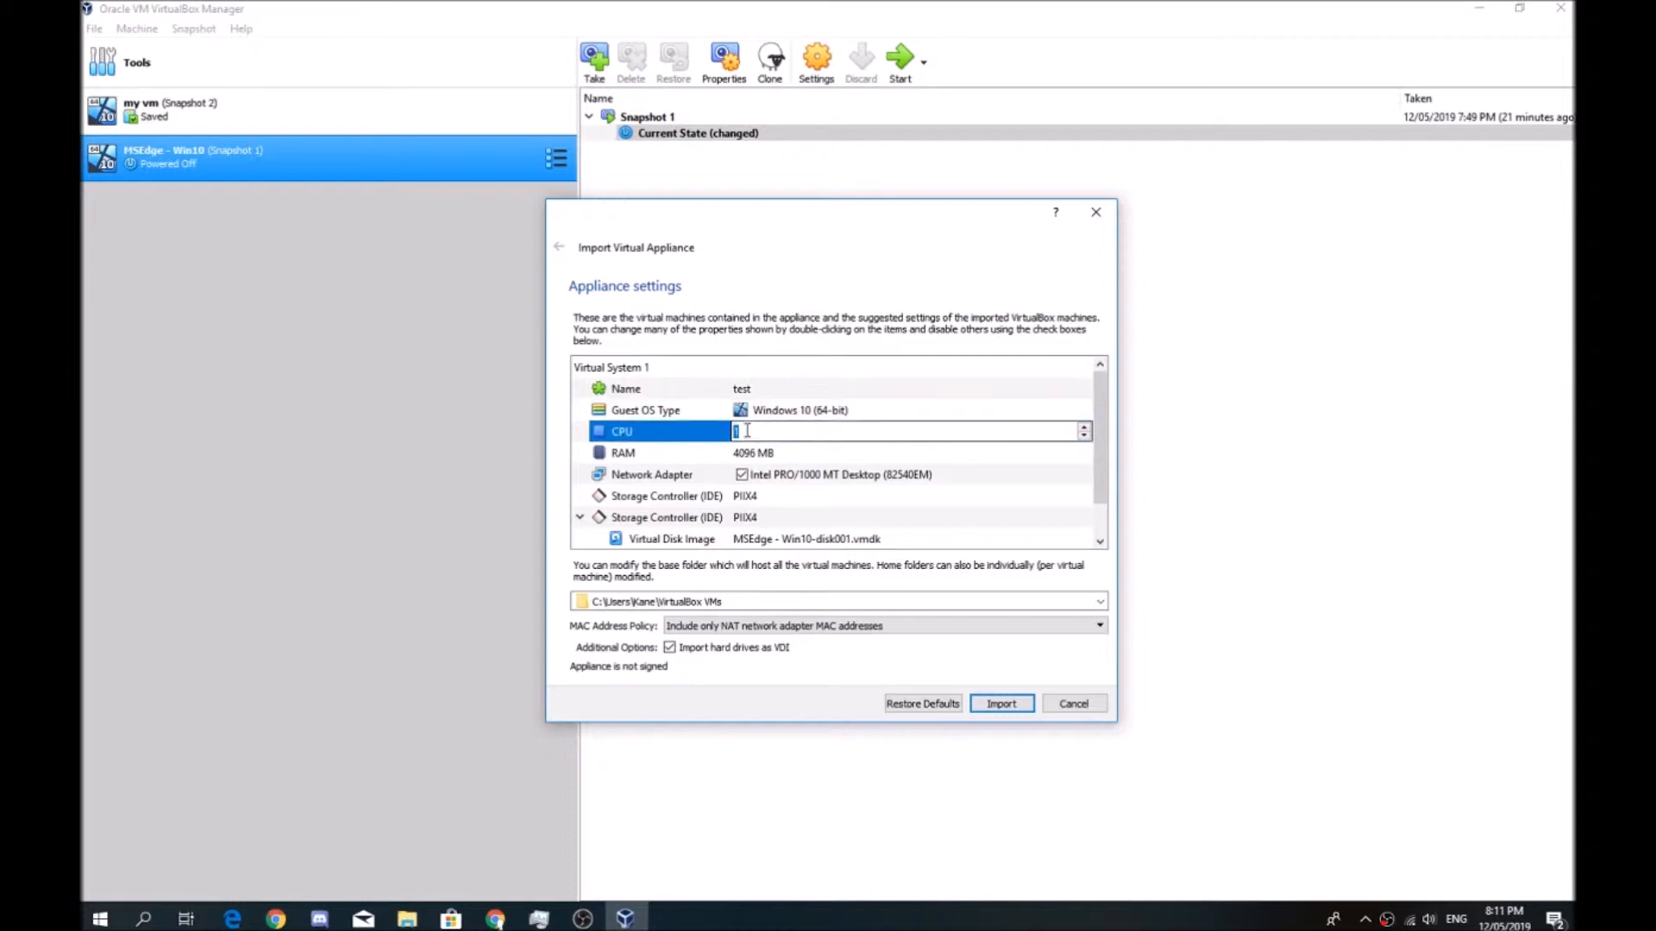
pyautogui.press('BackSpace')
pyautogui.click(740, 463)
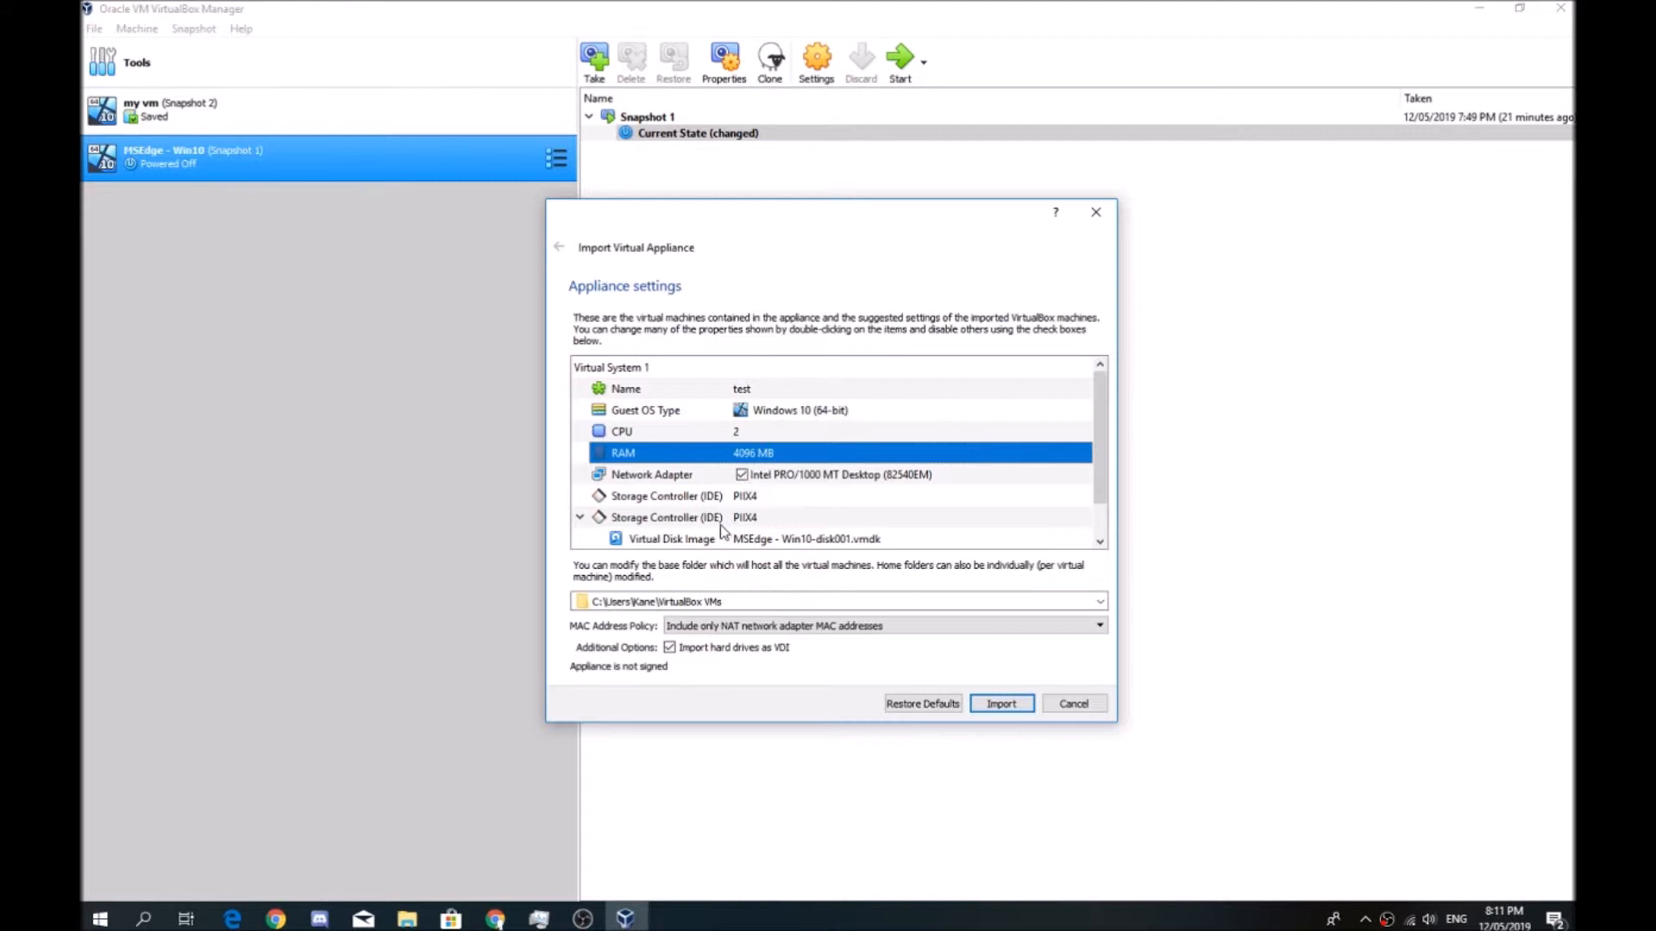
pyautogui.scroll(-1, 737, 510)
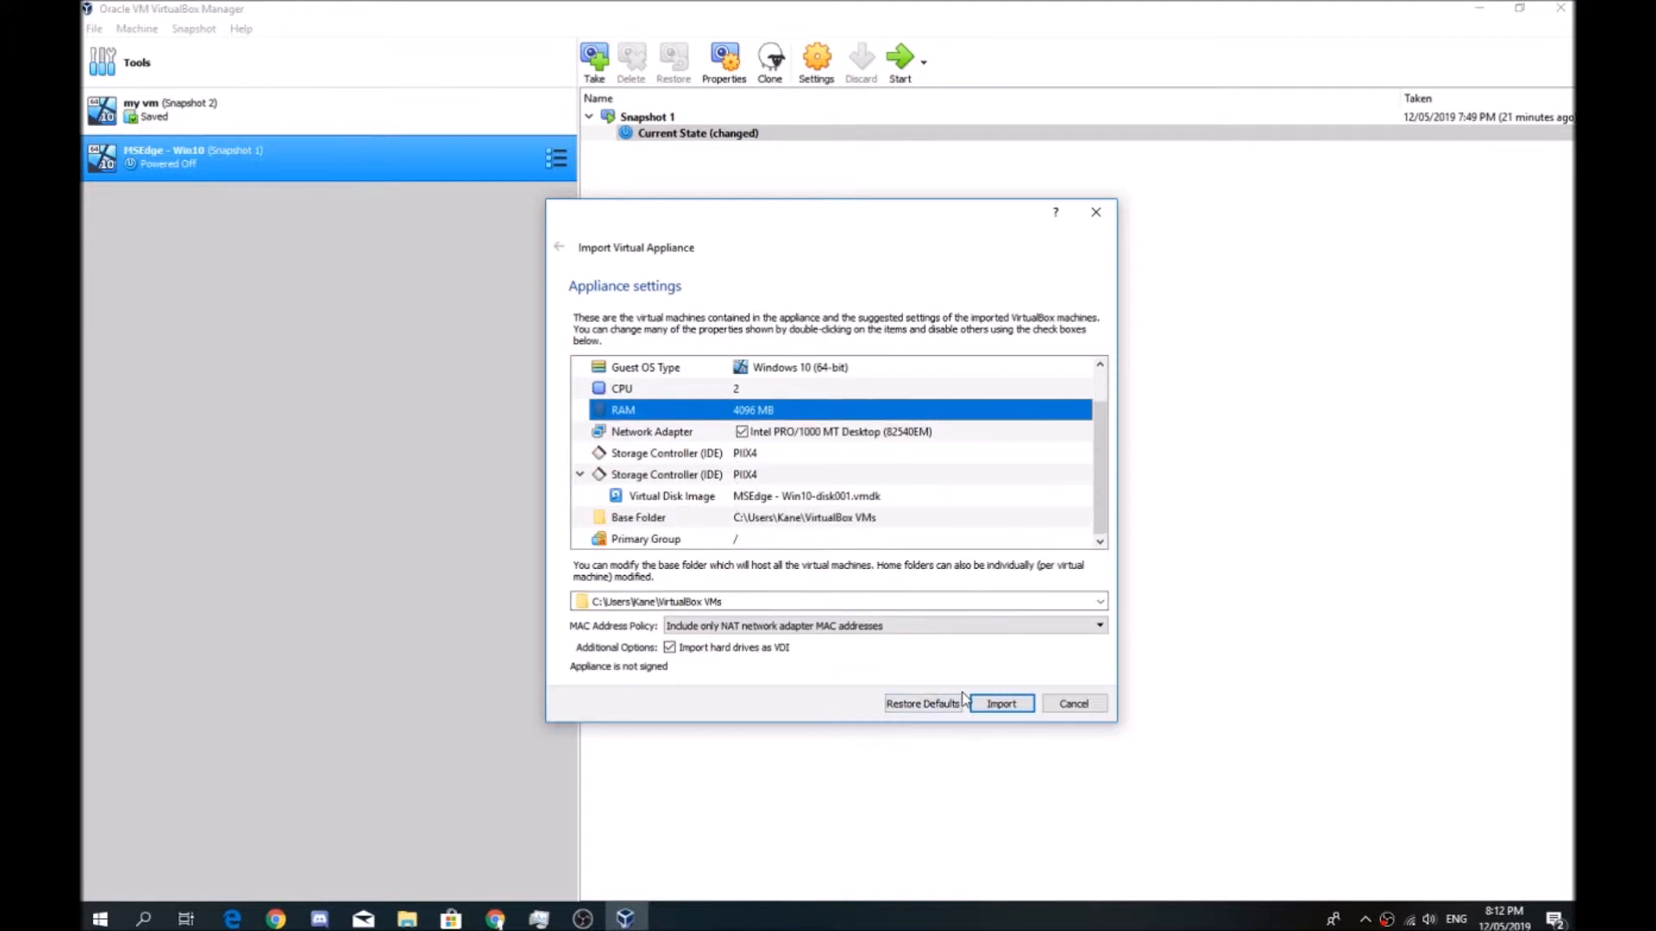
pyautogui.click(992, 705)
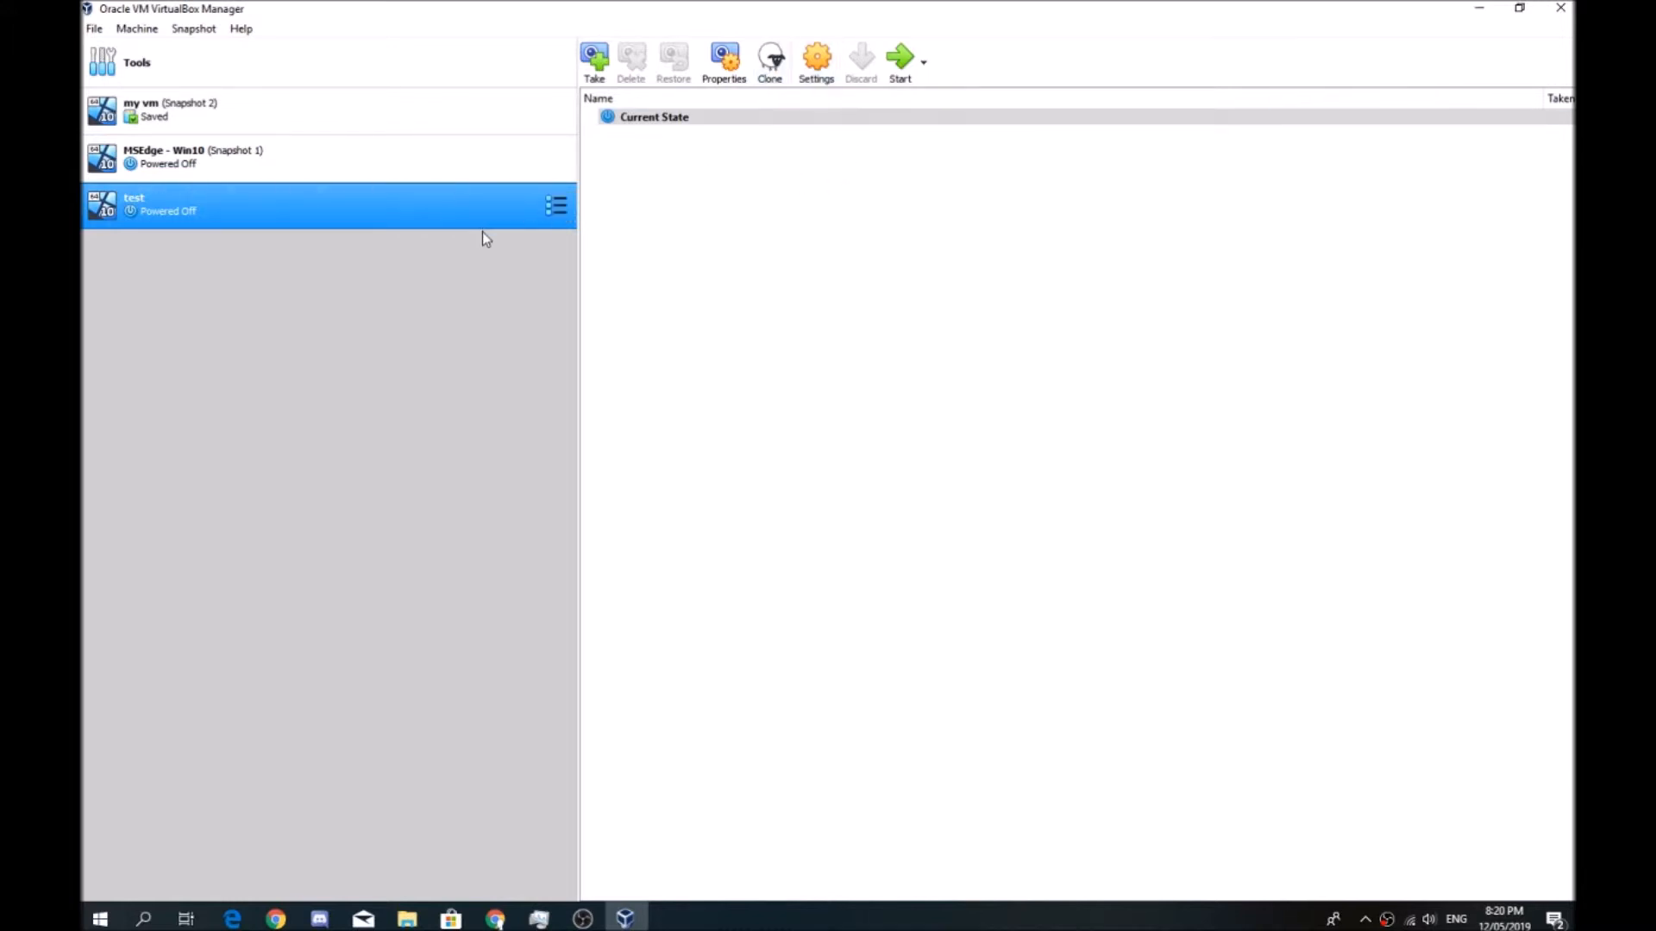
# In the test machine's display settings, enable 3D and 2D video acceleration and raise video memory to the 256 MB maximum
pyautogui.click(826, 73)
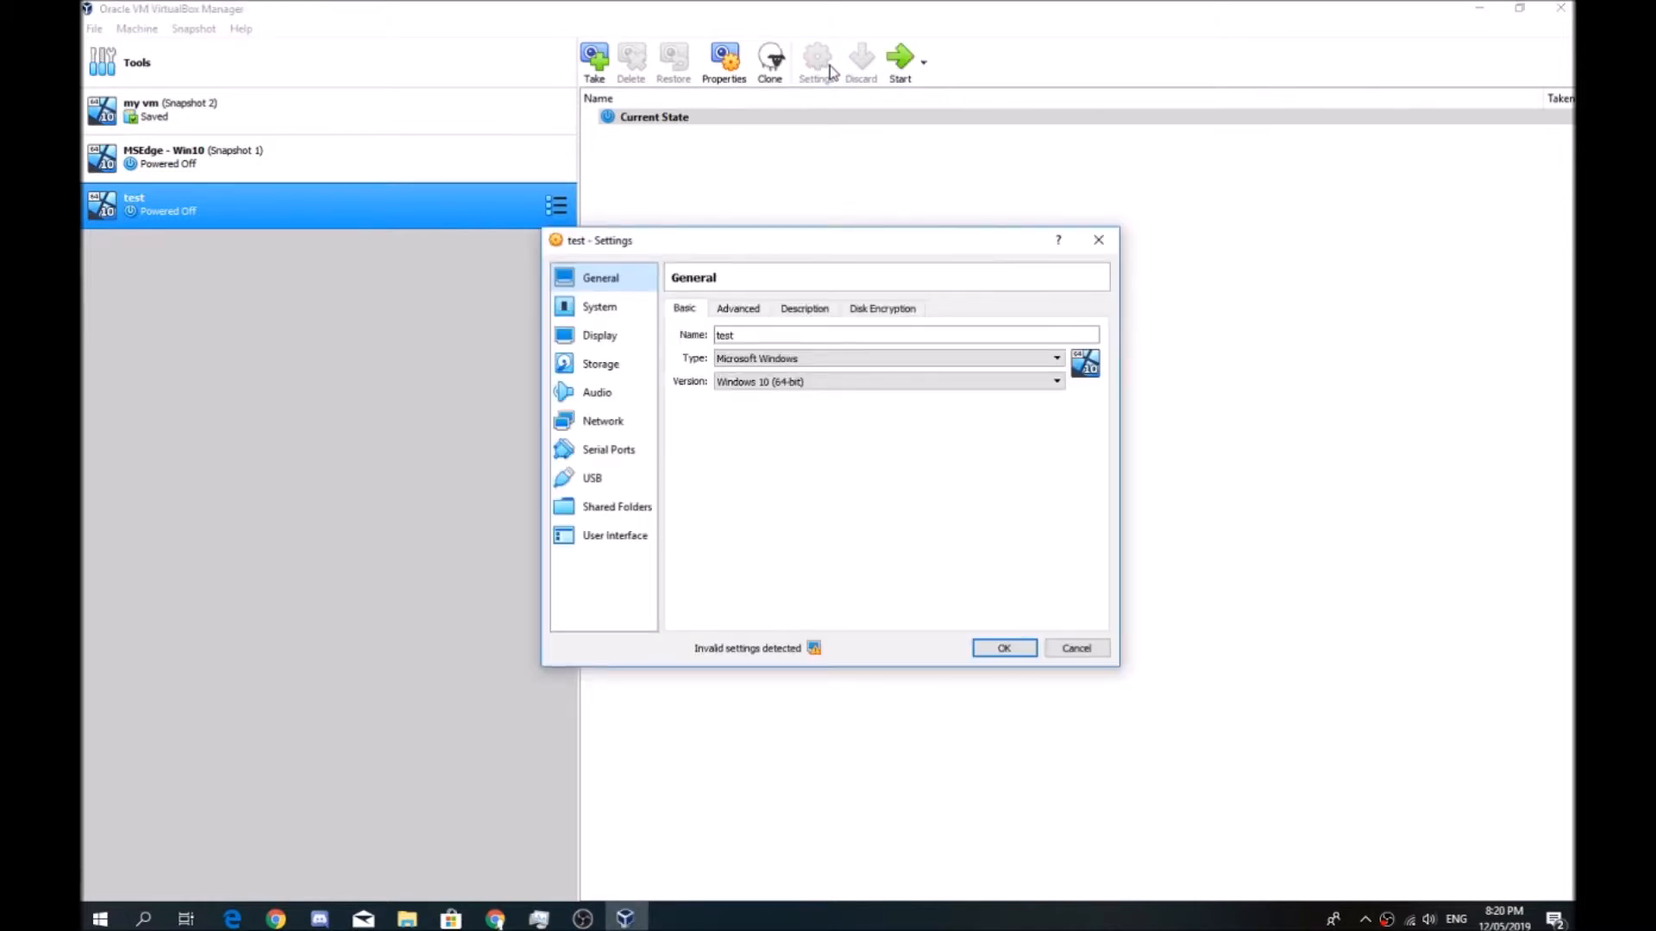
pyautogui.click(640, 316)
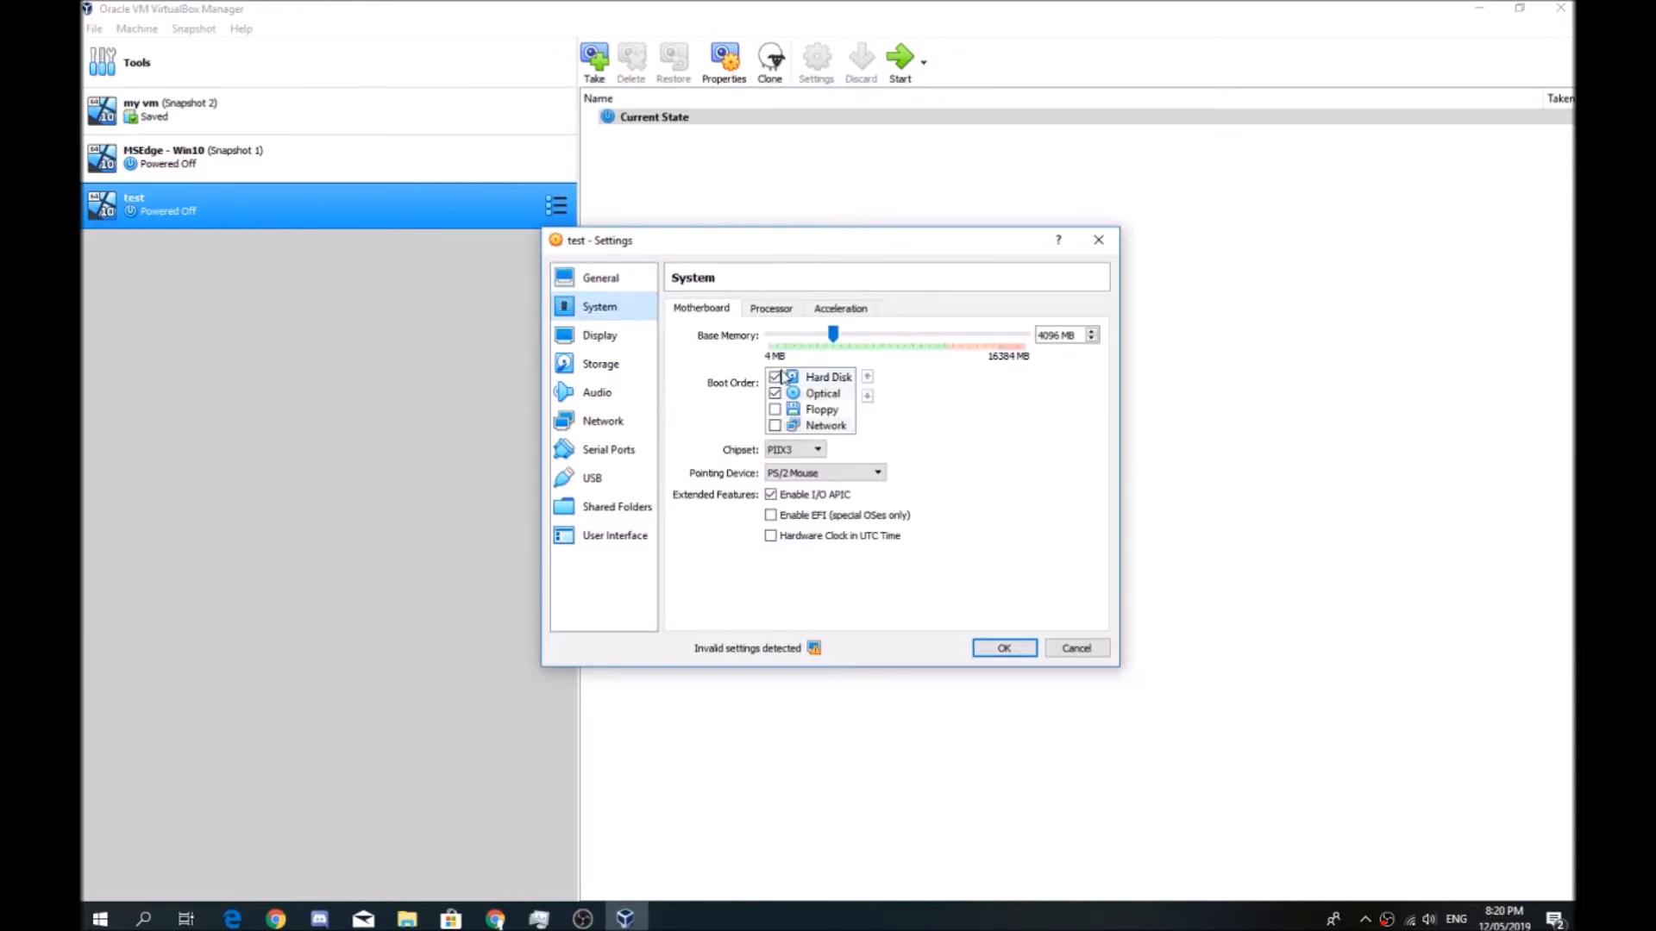
pyautogui.click(789, 309)
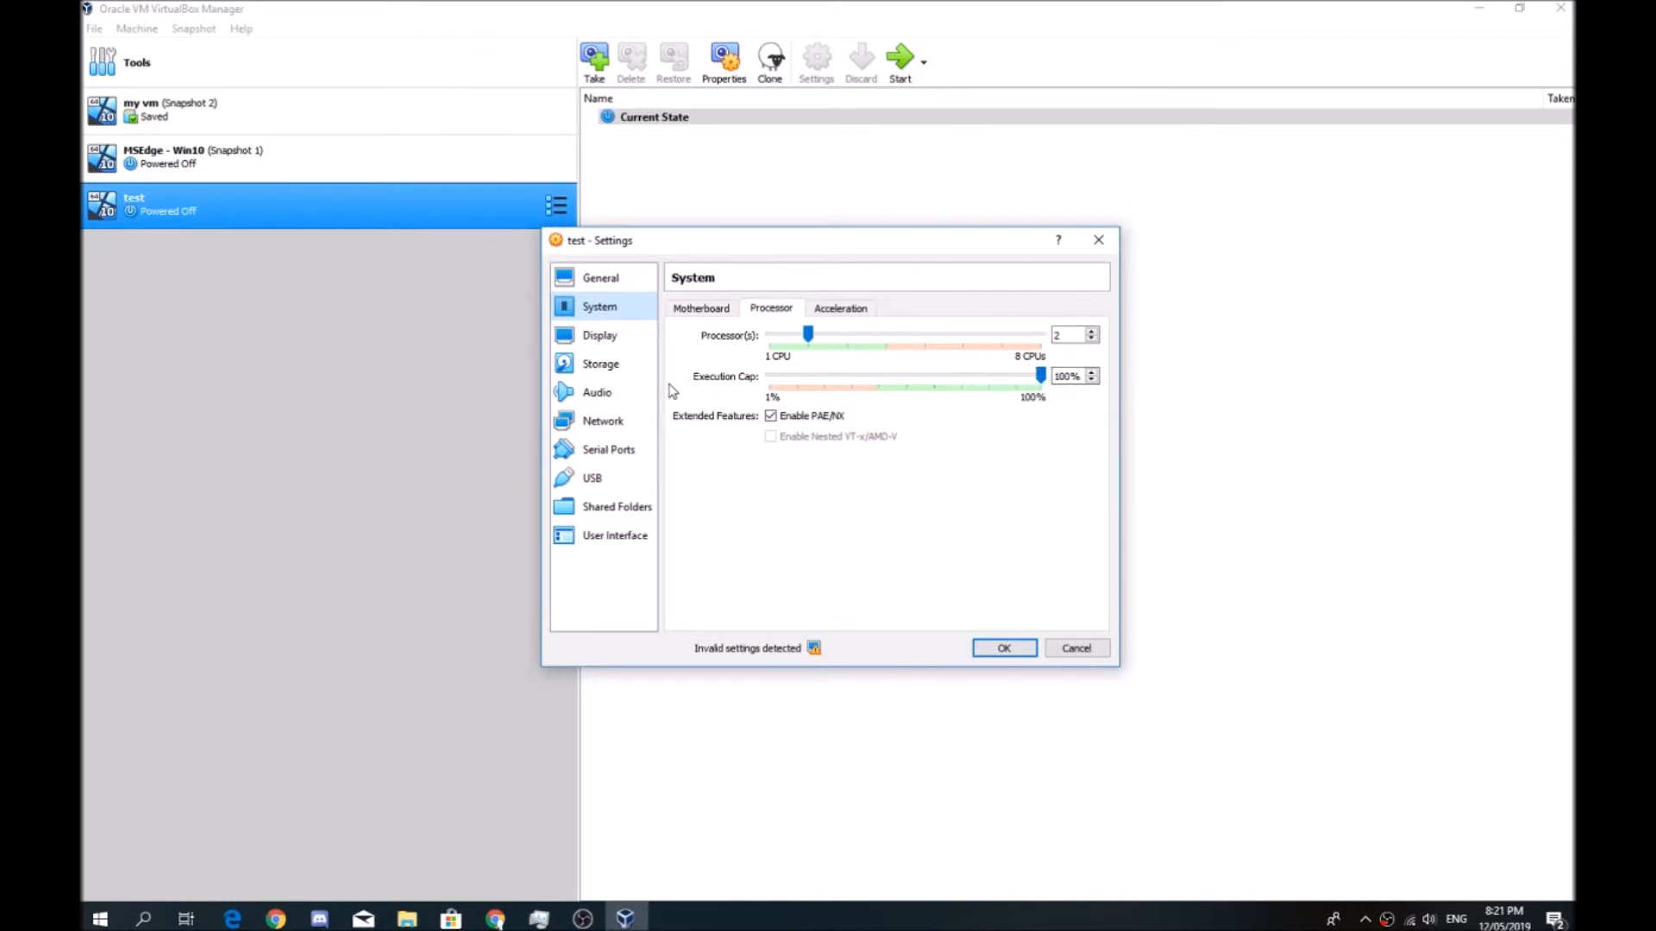
pyautogui.click(610, 337)
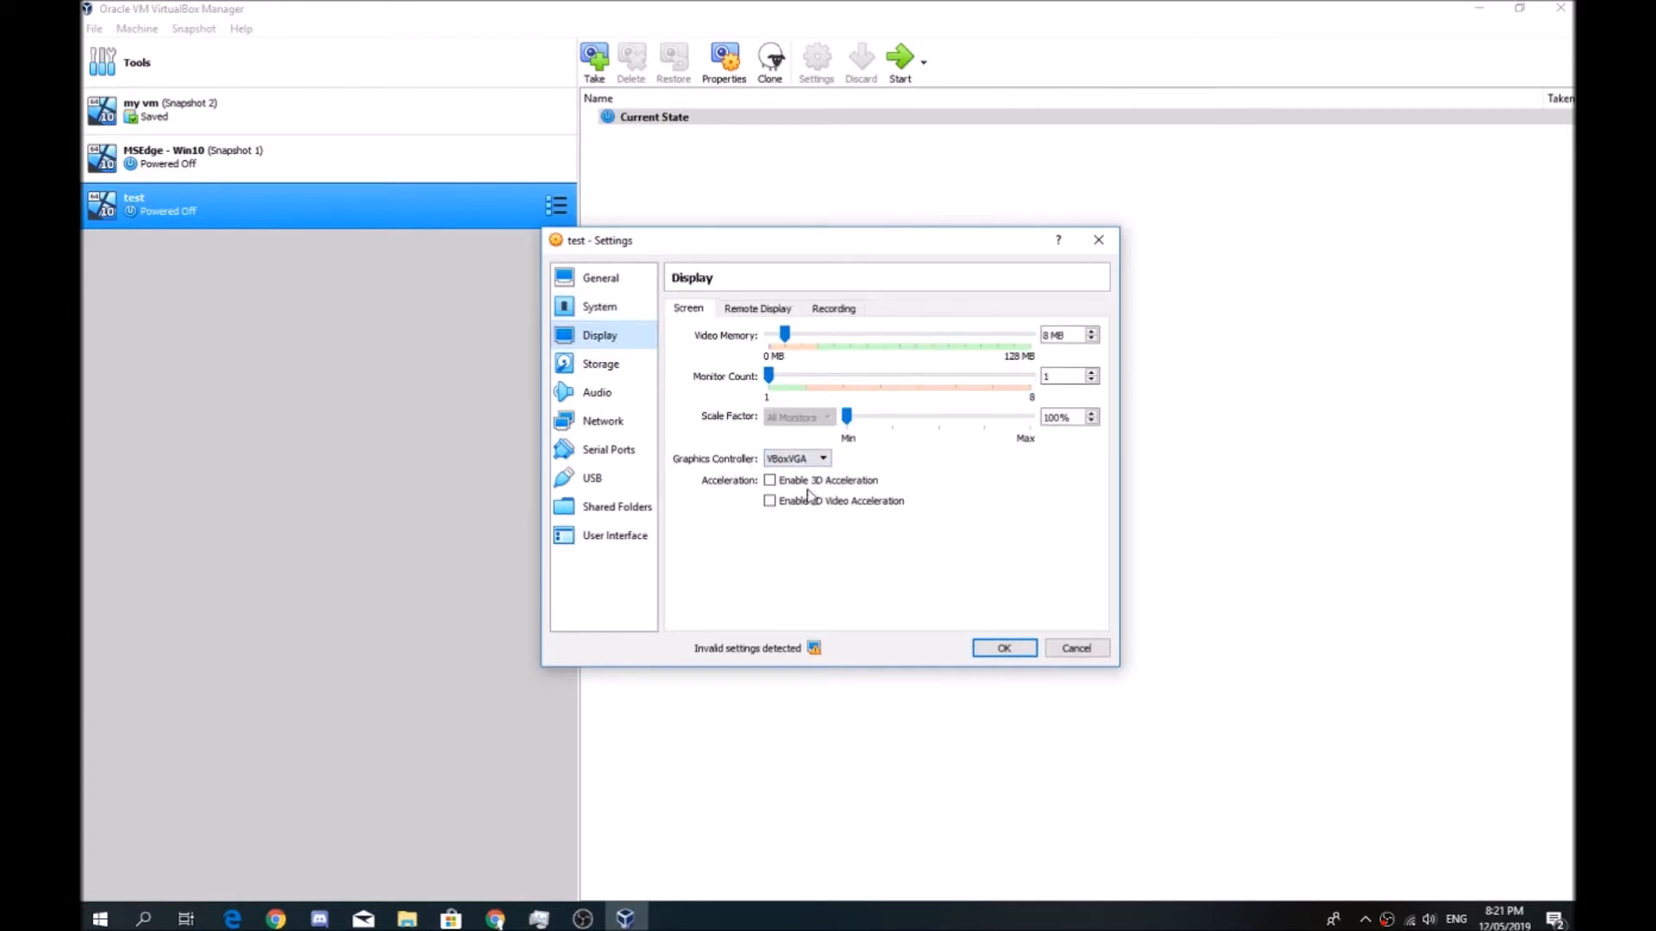
pyautogui.click(777, 478)
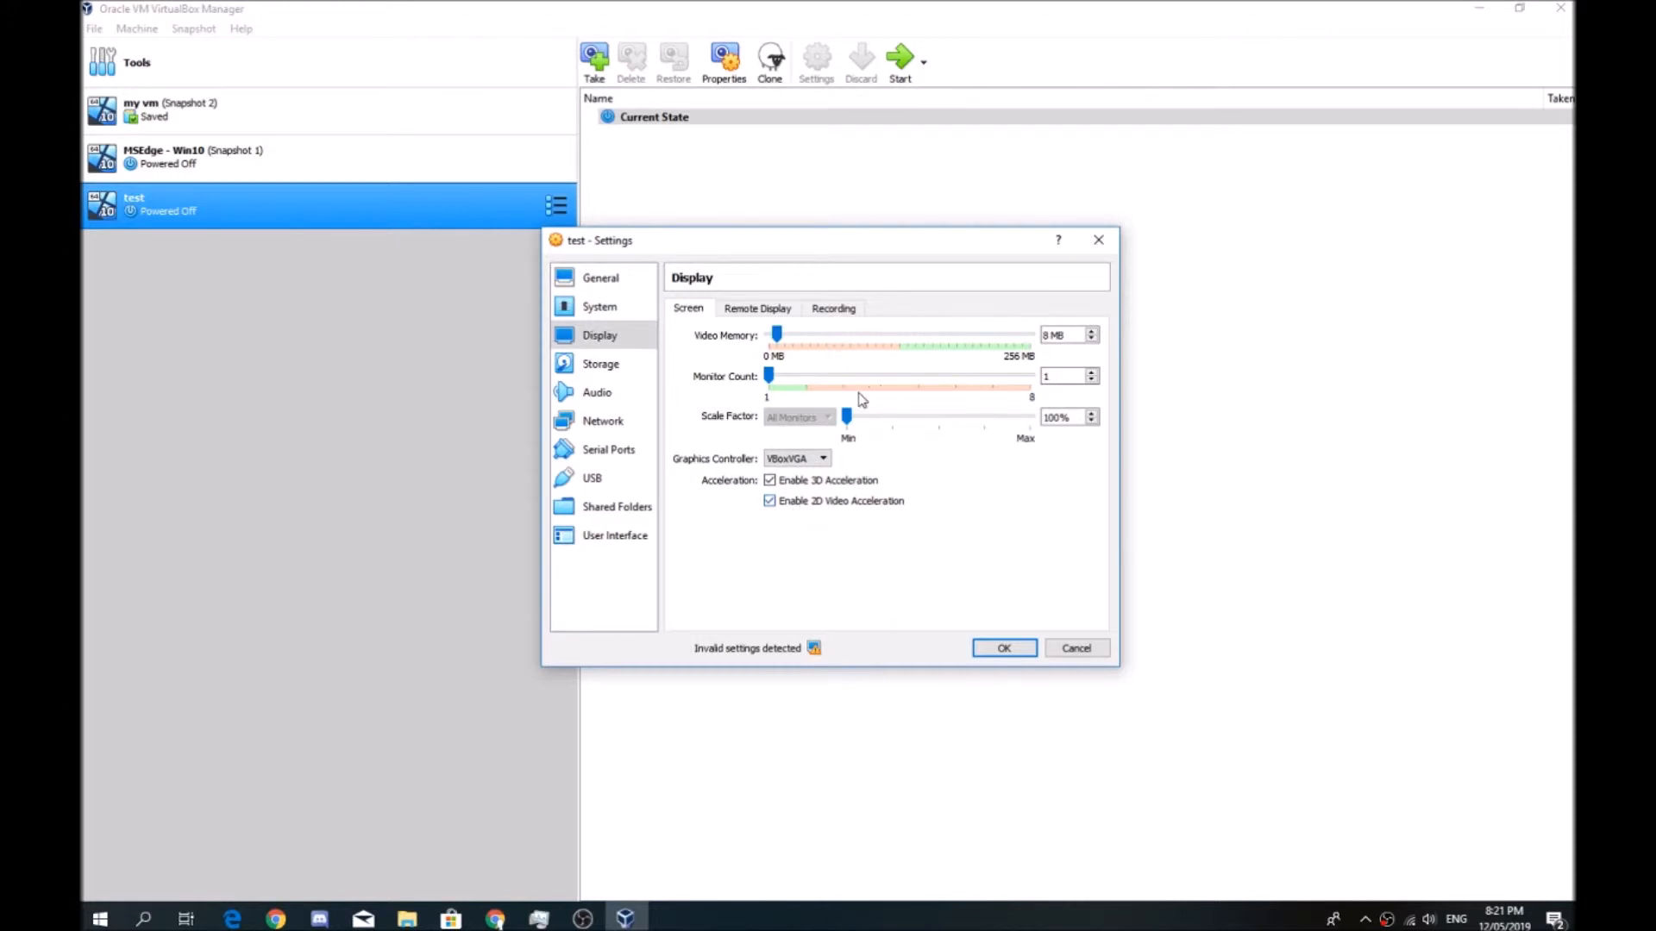
pyautogui.moveTo(776, 336); pyautogui.dragTo(1035, 340)
pyautogui.click(1005, 648)
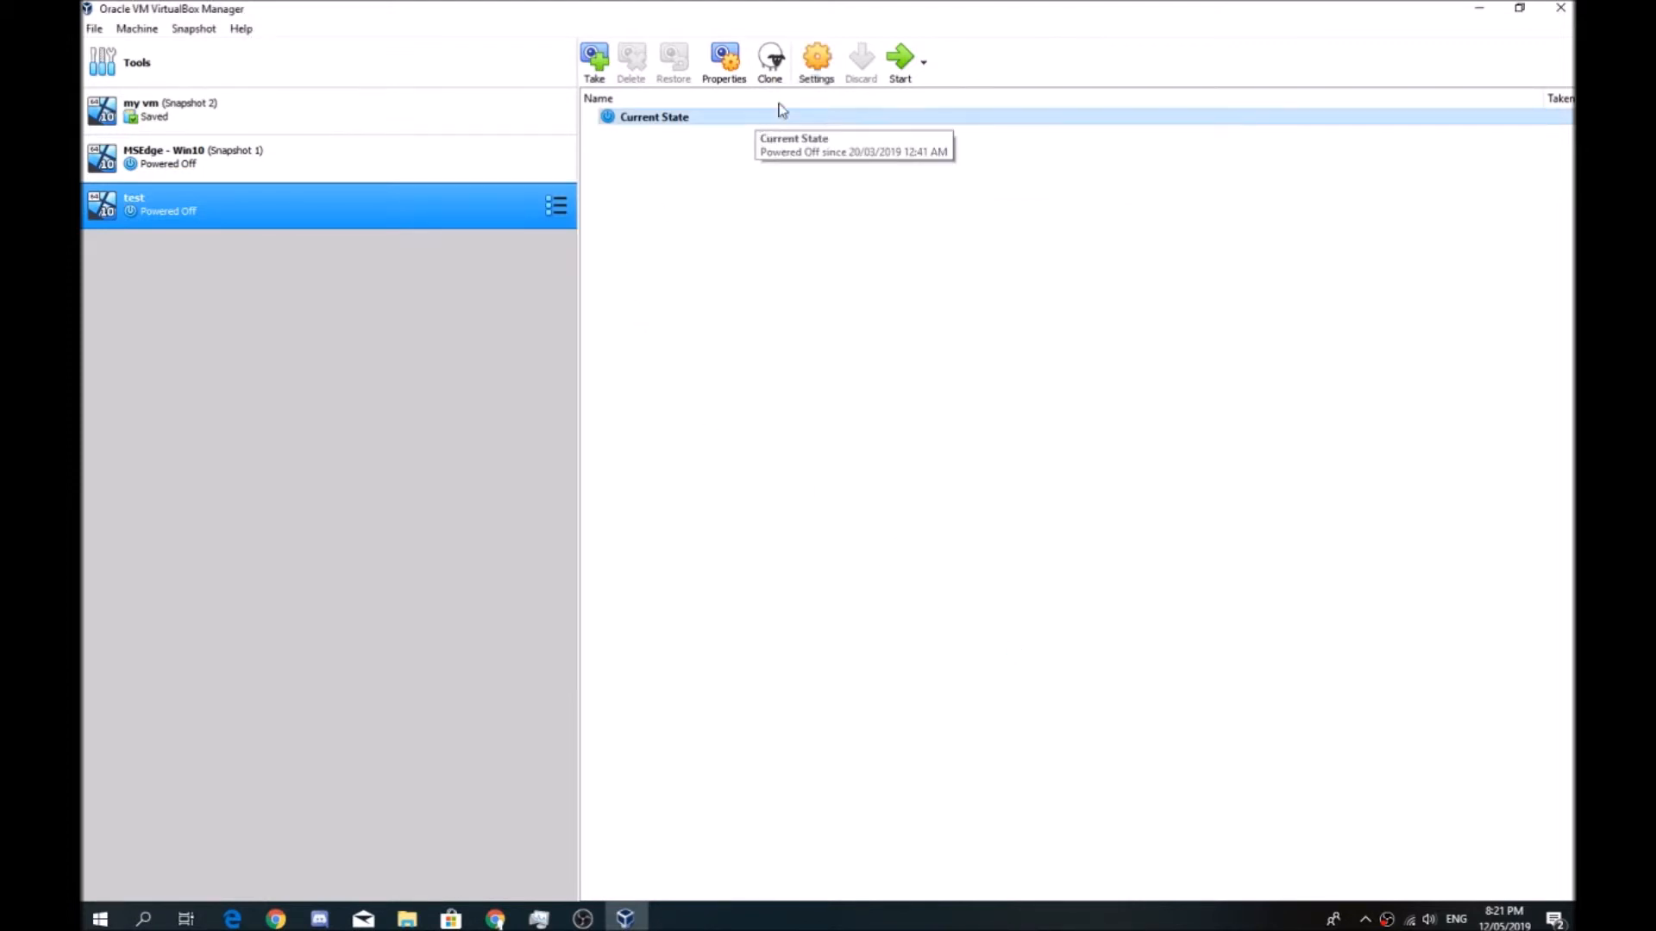
# Start the test virtual machine
pyautogui.click(901, 57)
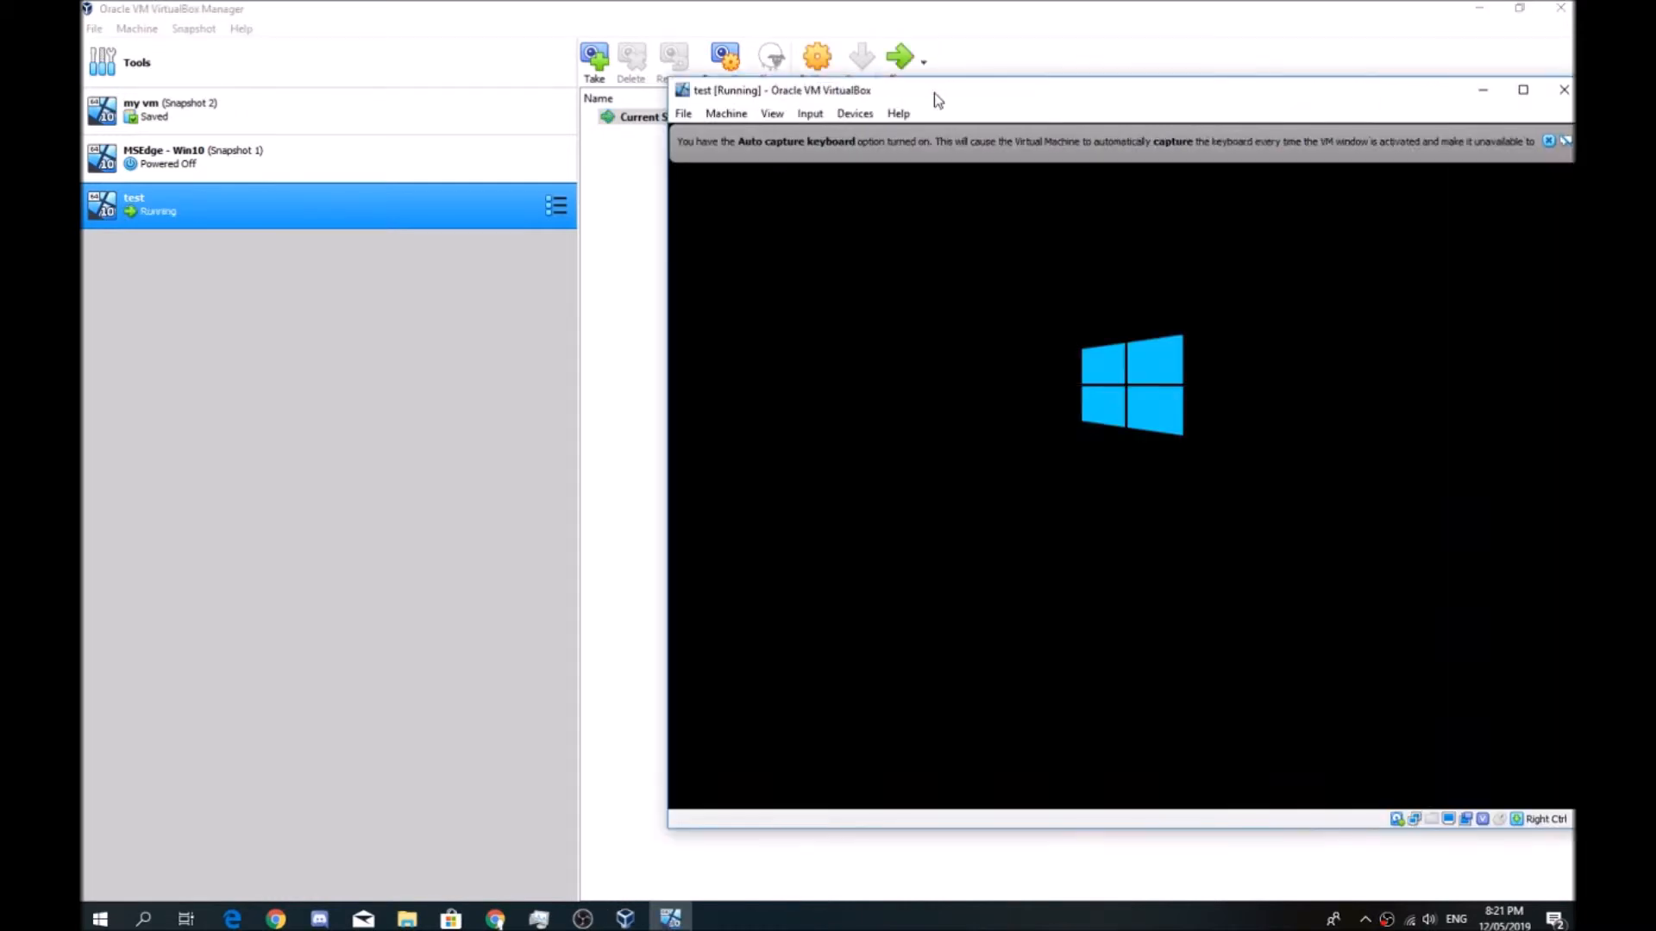
# Check the host's resource usage in Task Manager while the test machine boots, and return to the machine's window
pyautogui.moveTo(934, 91); pyautogui.dragTo(631, 103)
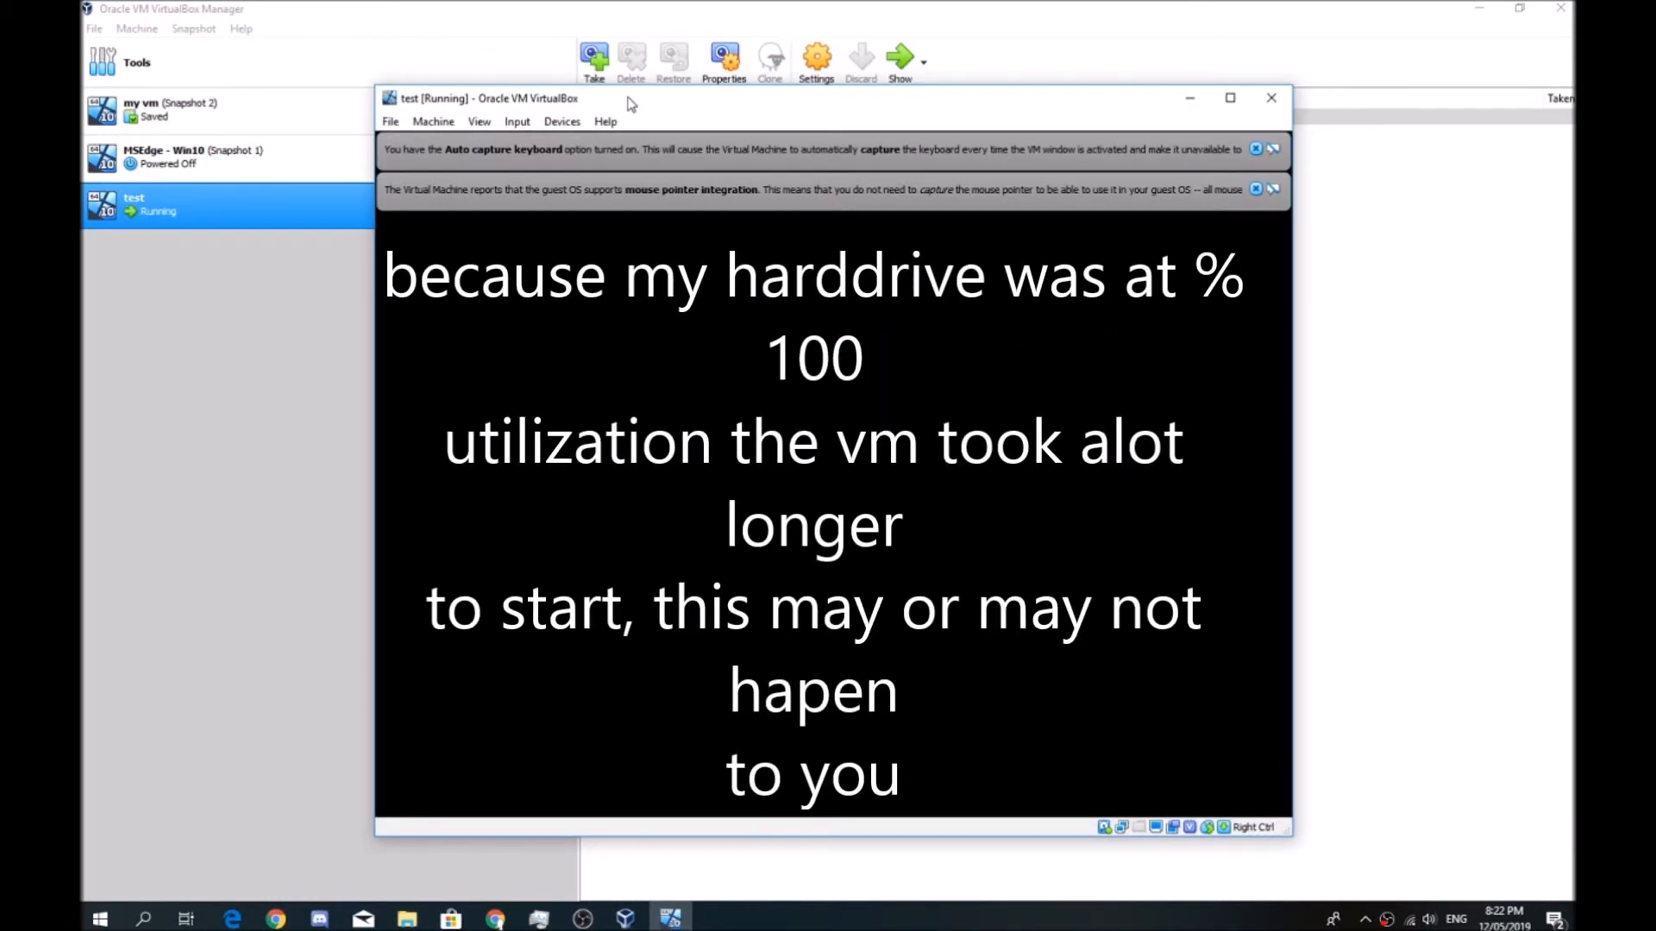
pyautogui.click(539, 919)
pyautogui.moveTo(839, 260); pyautogui.dragTo(1002, 163)
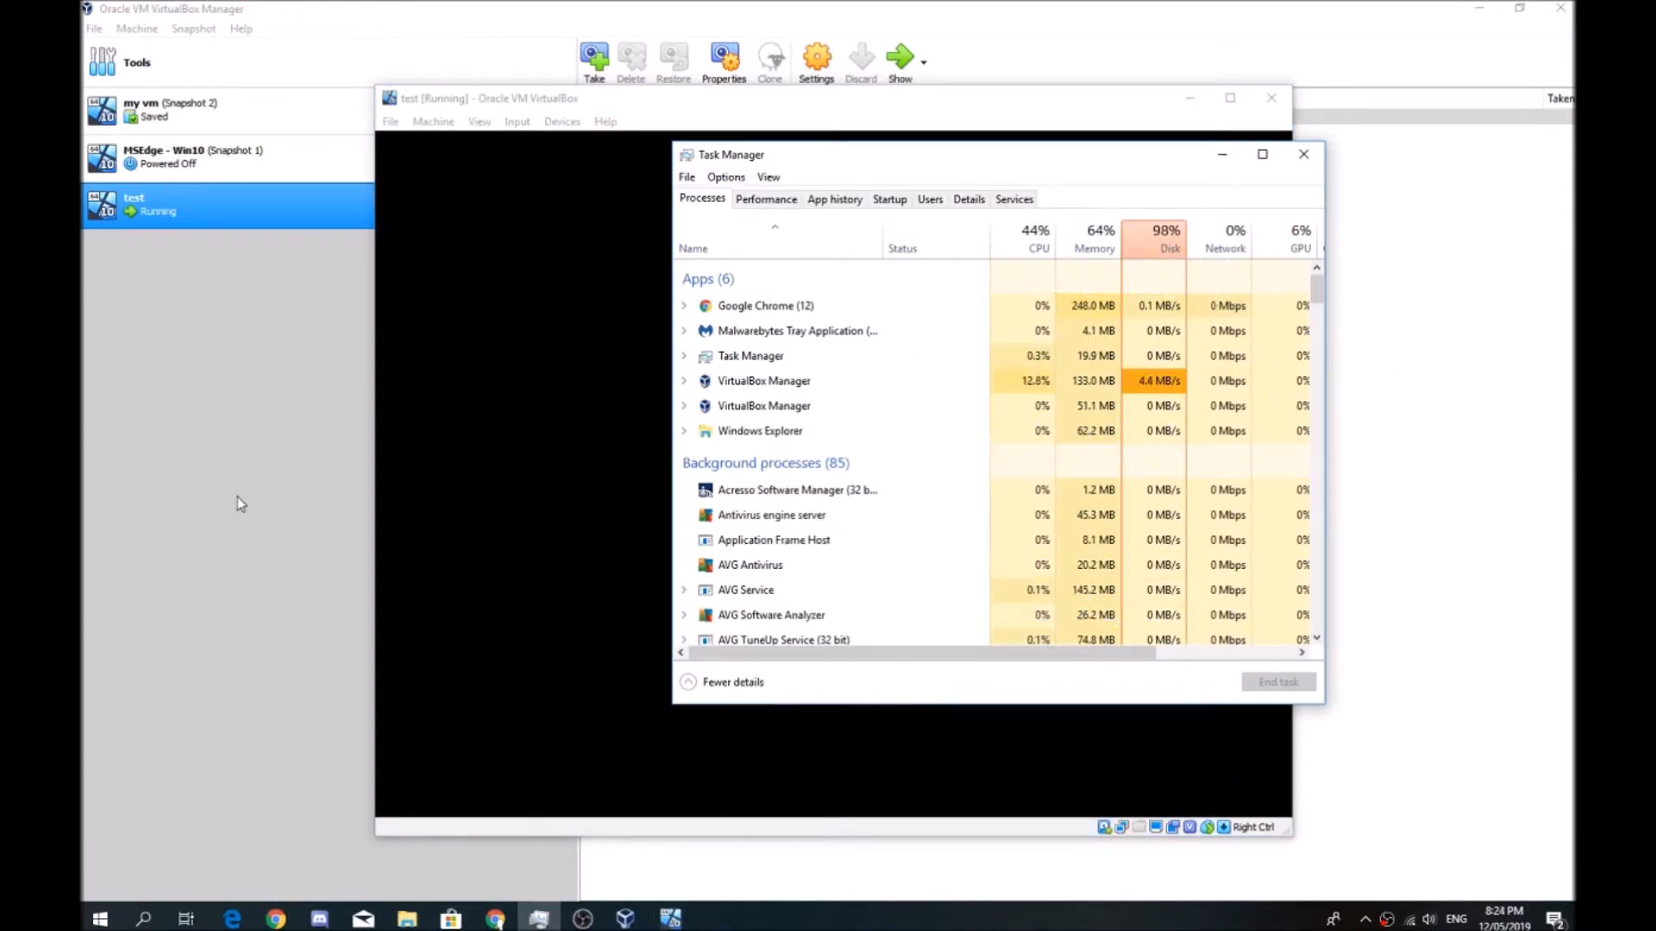
pyautogui.click(526, 406)
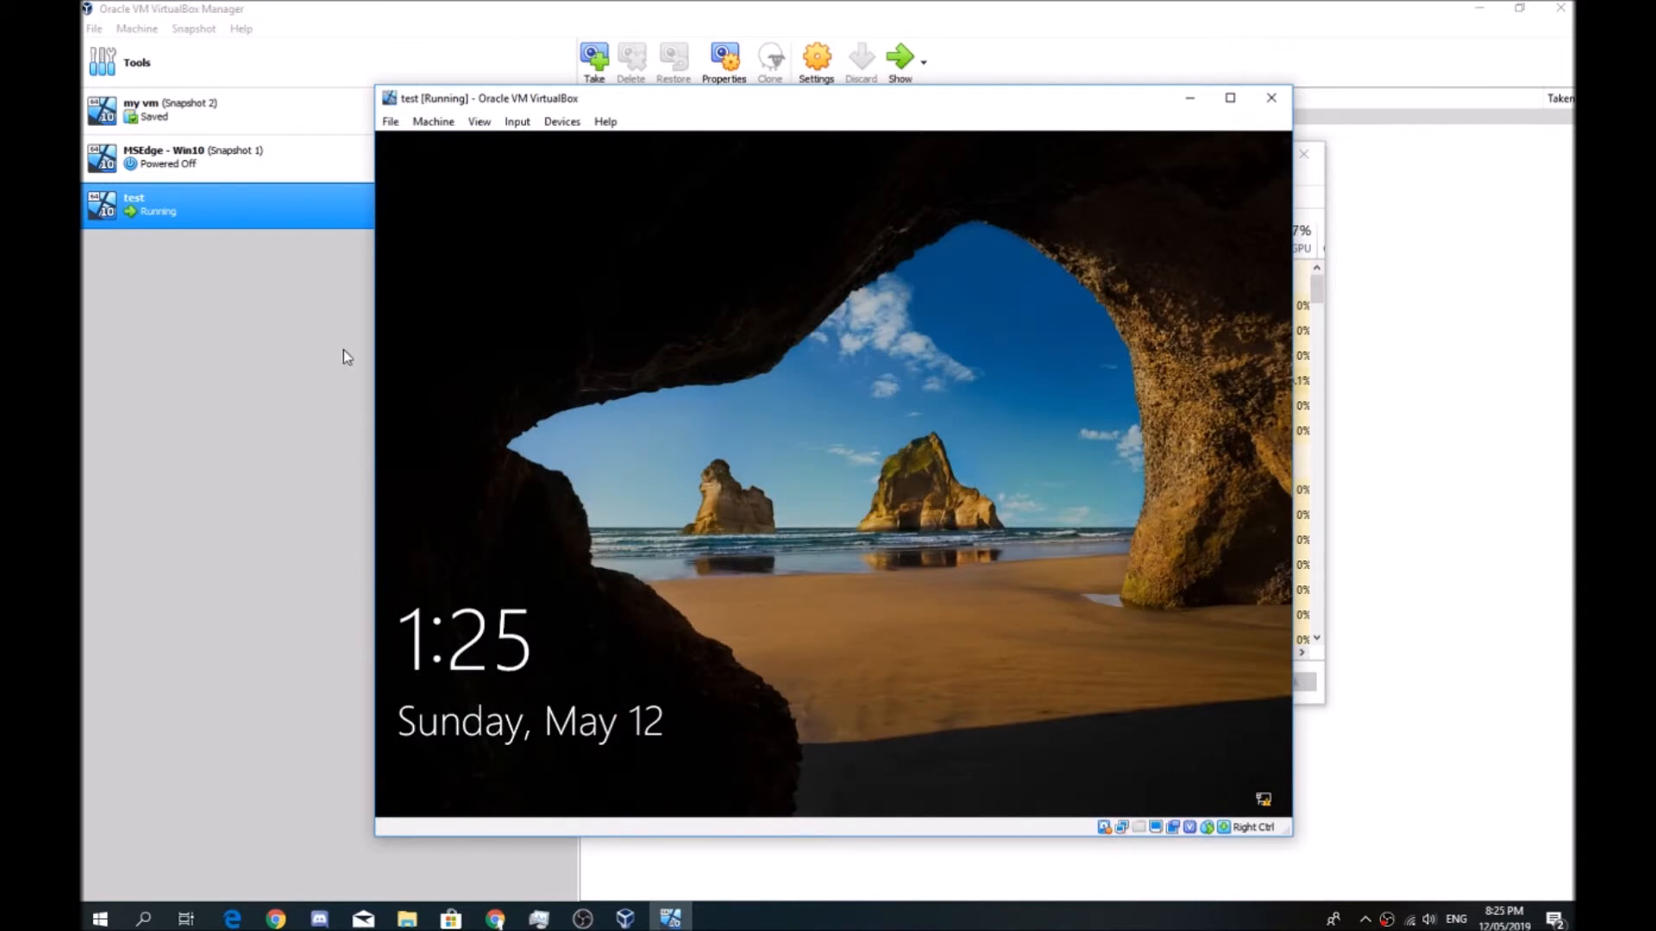
# Bring up the guest's sign-in screen and look up the VM password on Microsoft's virtual machine download page in Chrome
pyautogui.click(892, 439)
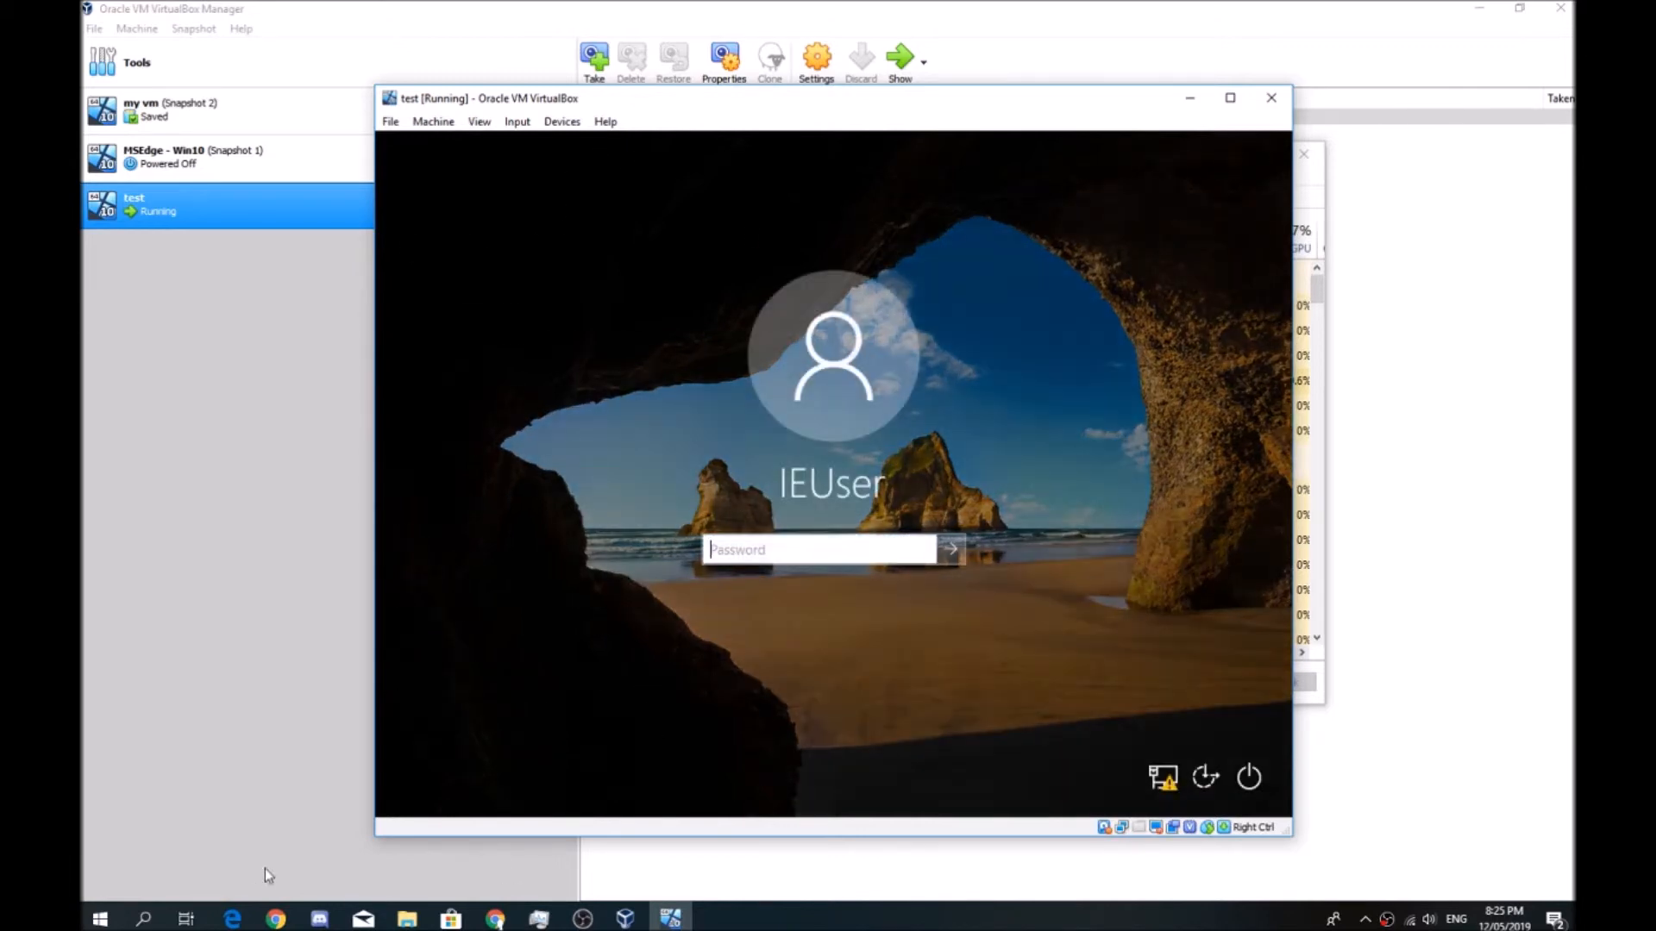
pyautogui.click(495, 919)
pyautogui.rightClick(496, 920)
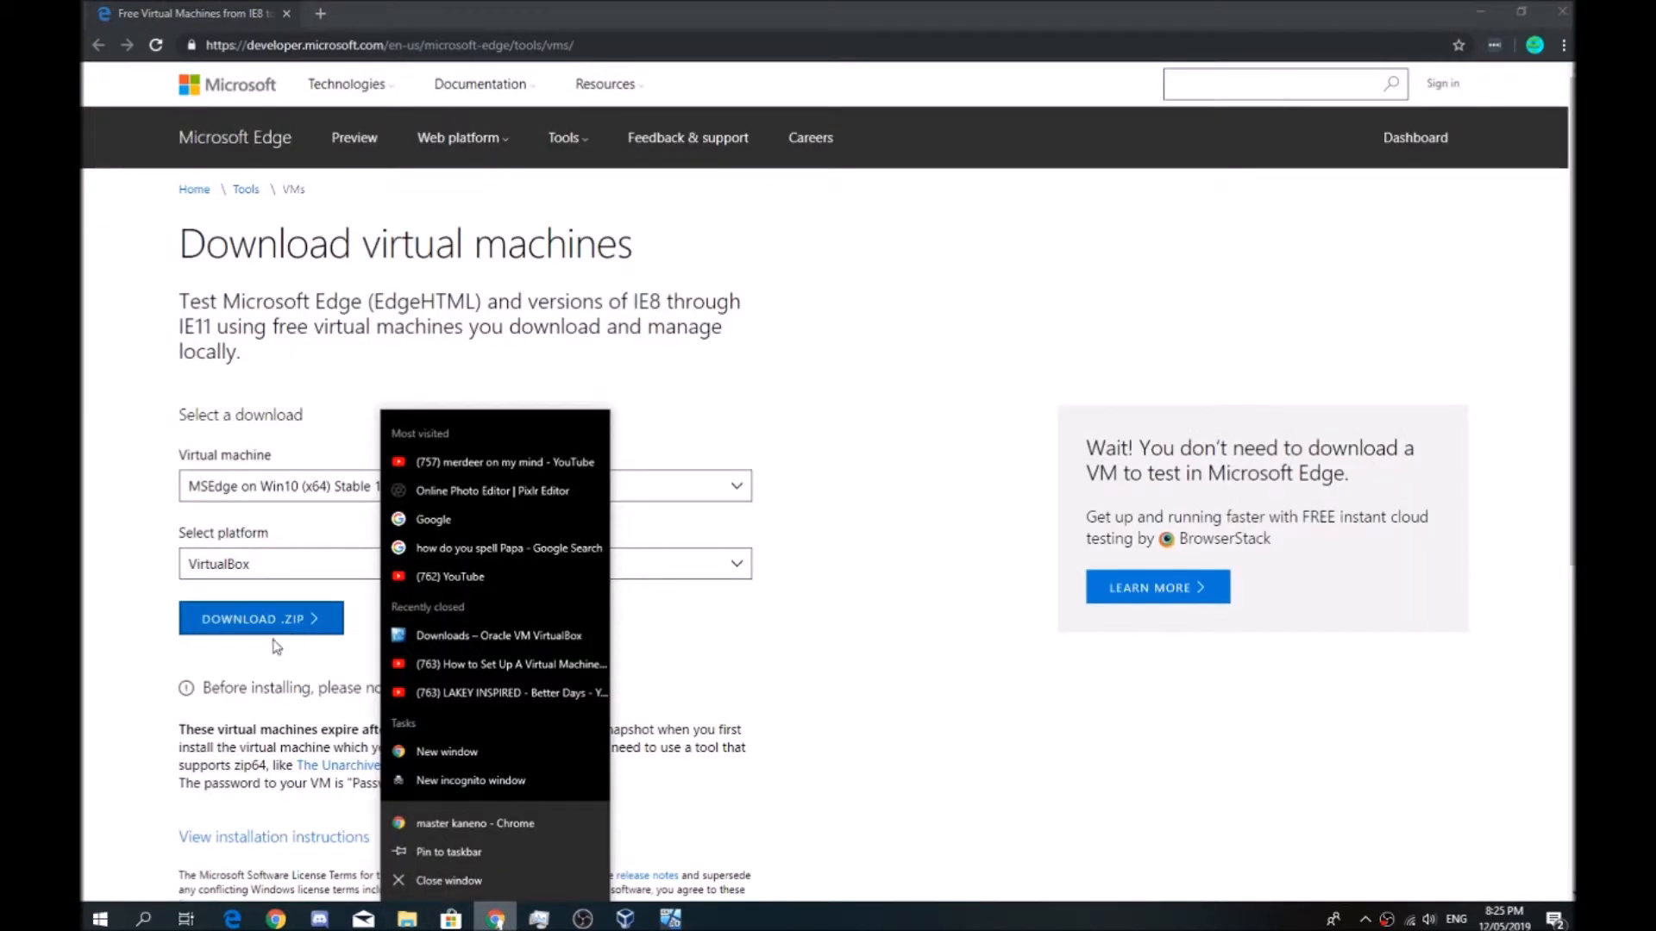
pyautogui.click(218, 750)
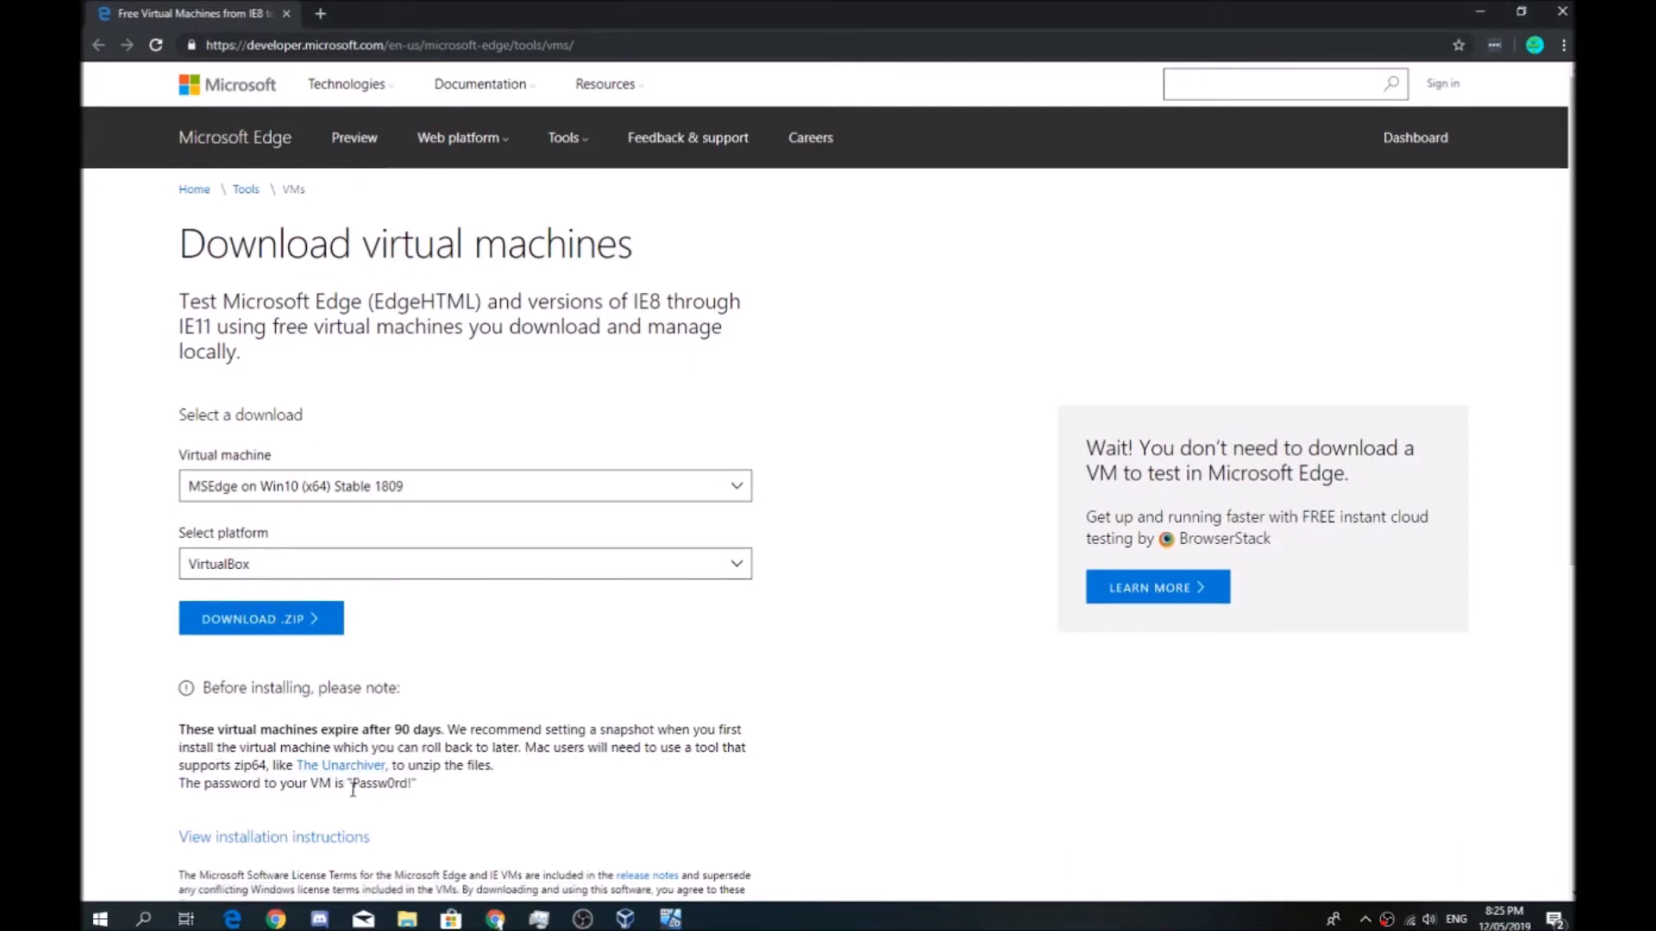
pyautogui.moveTo(395, 783); pyautogui.dragTo(348, 783)
pyautogui.click(1480, 11)
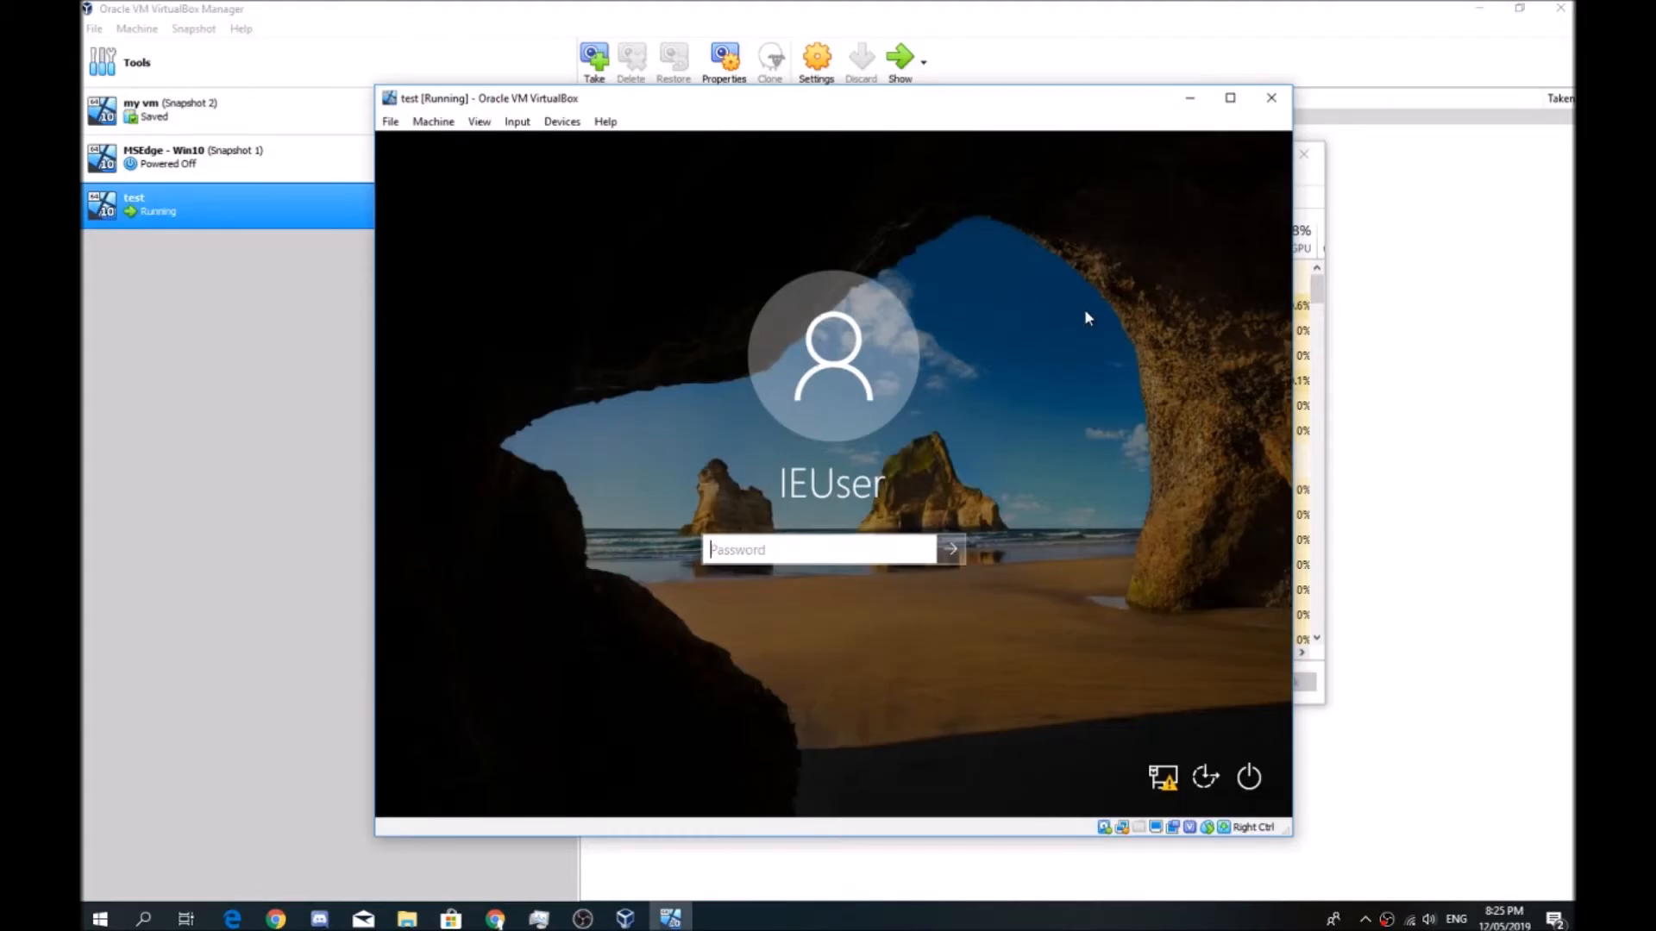
# Sign in to the guest's IEUser account with the account password
pyautogui.write('Passw0rd')
pyautogui.press('Return')
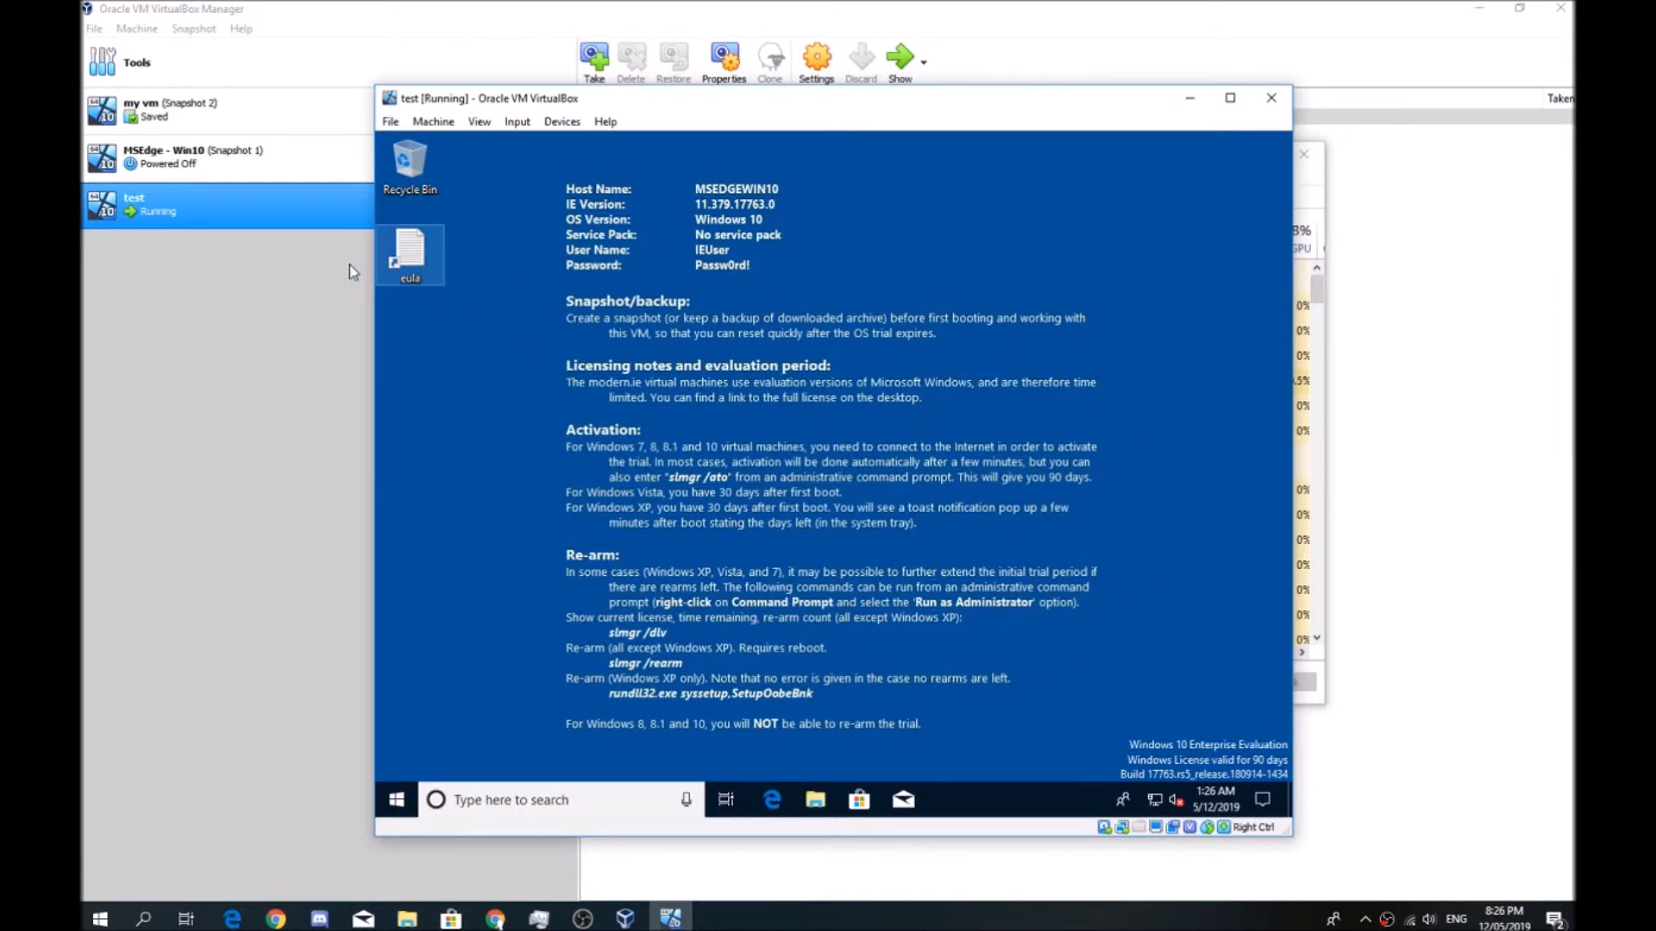
# Move the eula shortcut from the guest desktop into the Recycle Bin
pyautogui.click(414, 259)
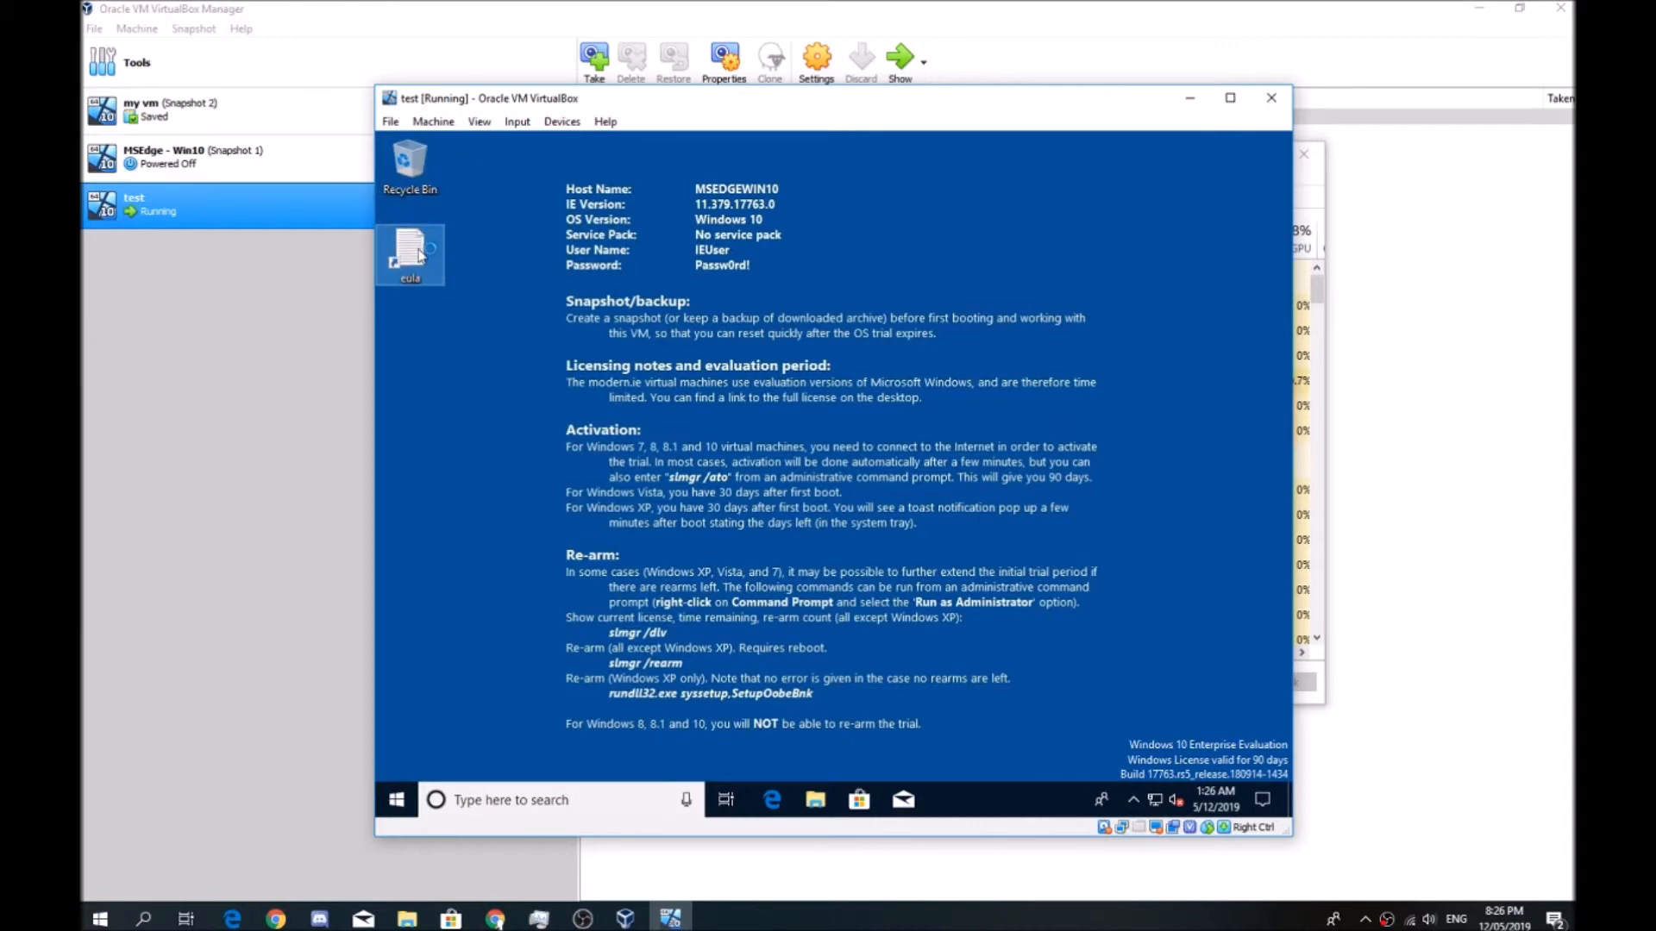
pyautogui.moveTo(412, 256); pyautogui.dragTo(412, 169)
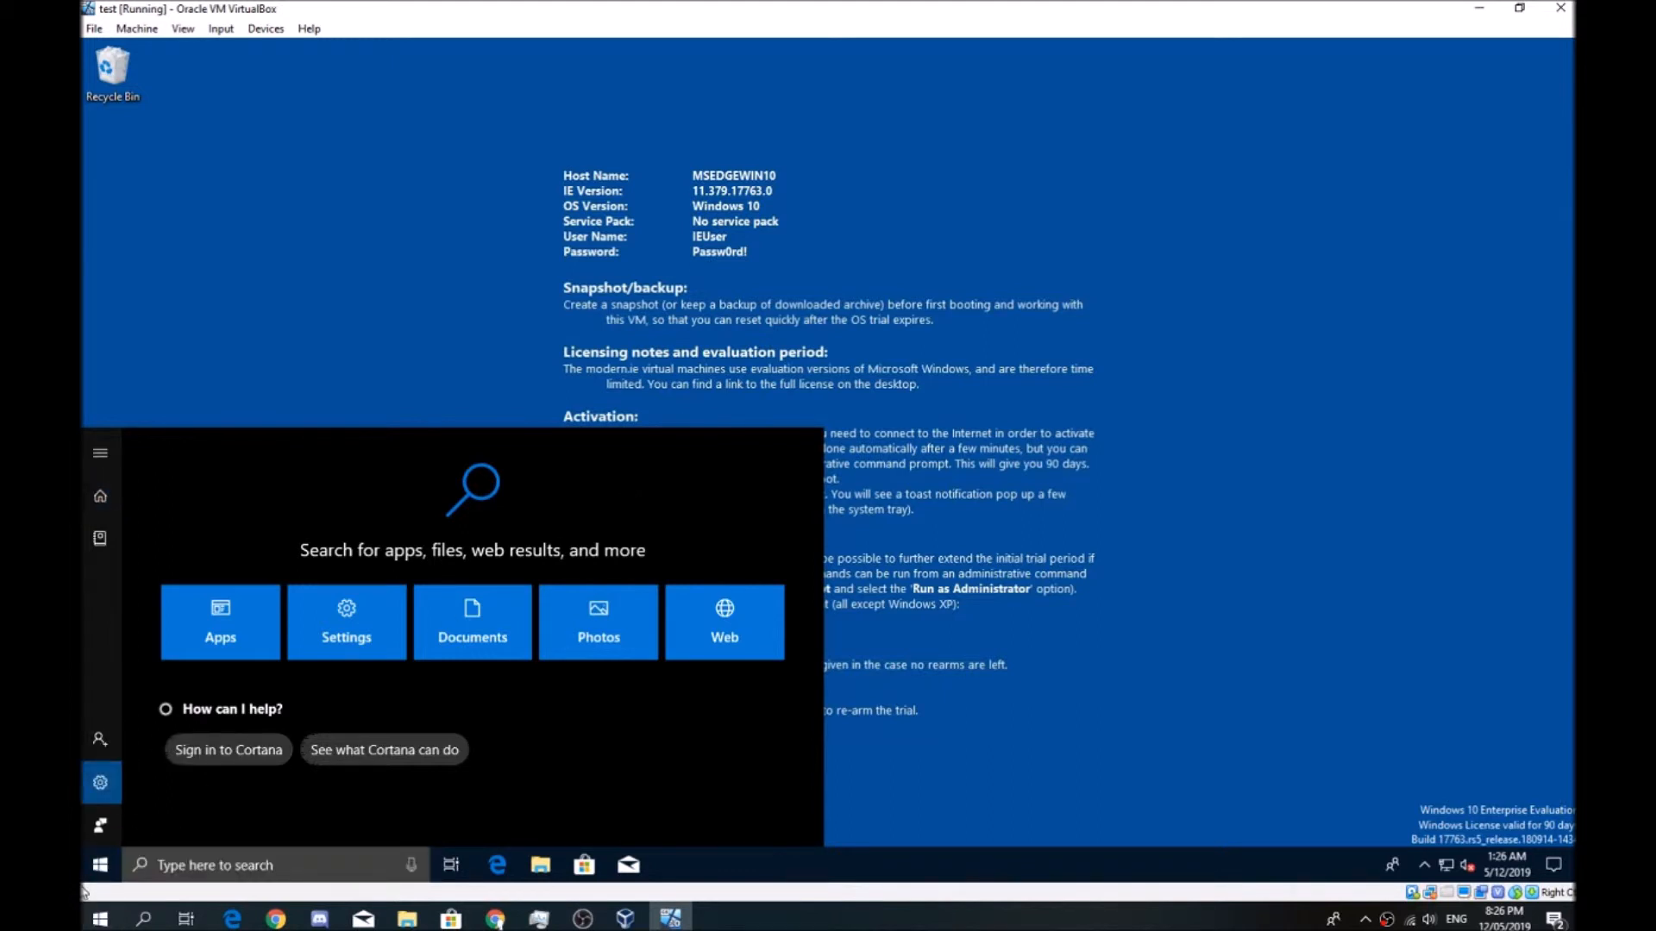
# Open the password change form from the sign-in options of the guest's Windows account settings
pyautogui.click(100, 783)
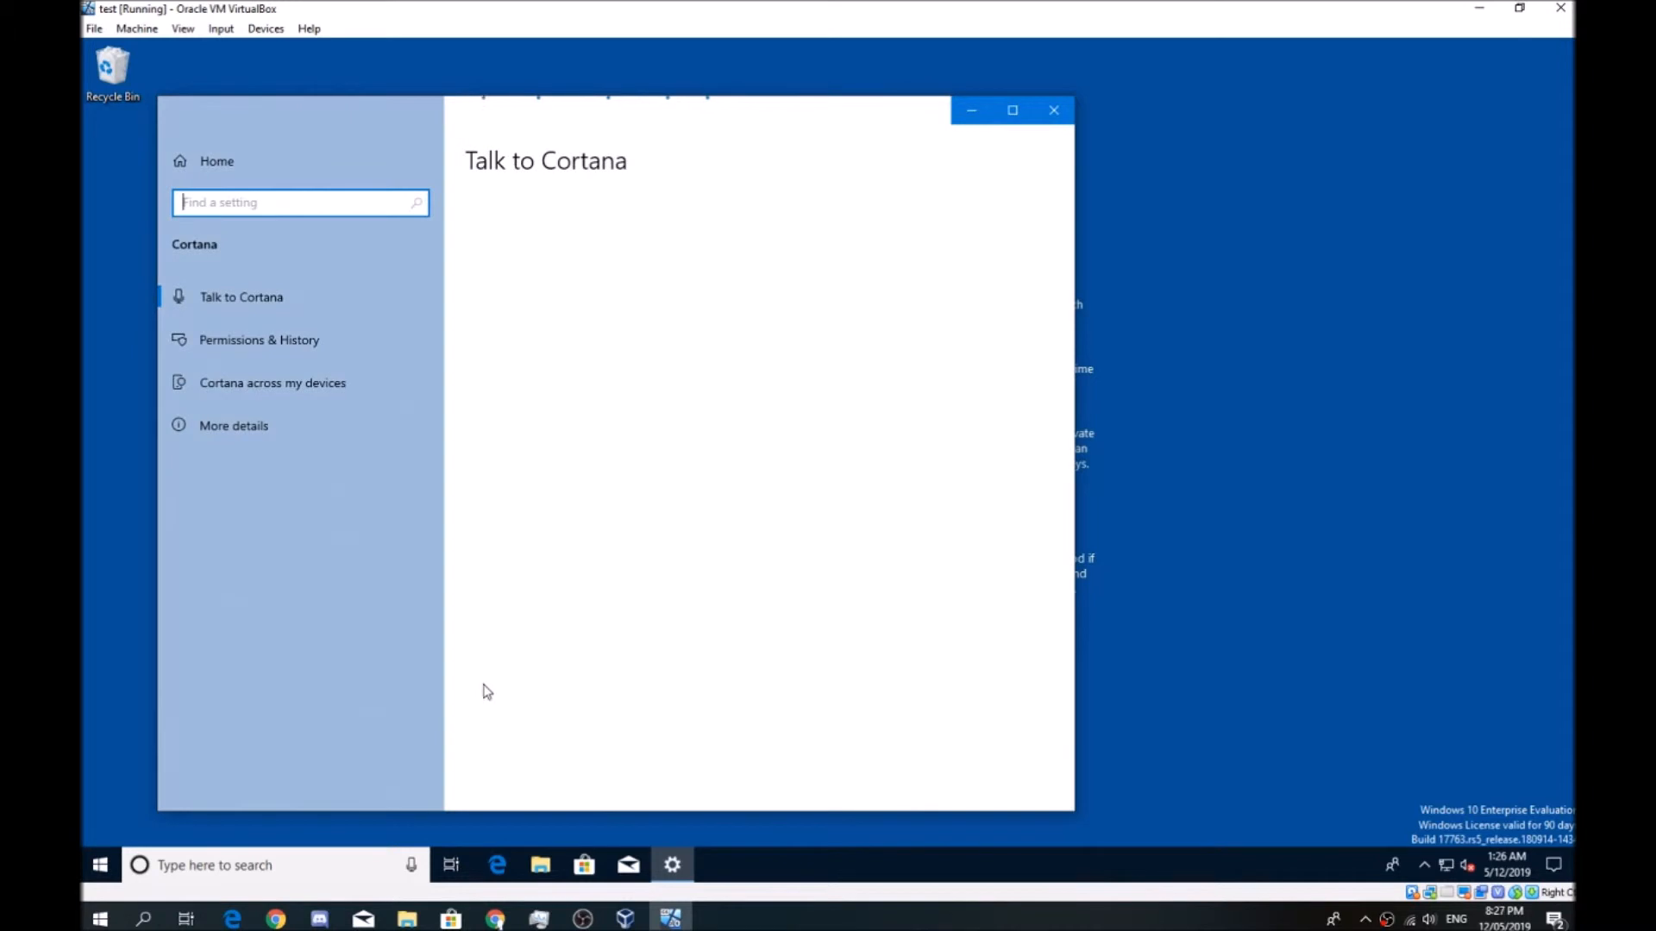
pyautogui.click(237, 166)
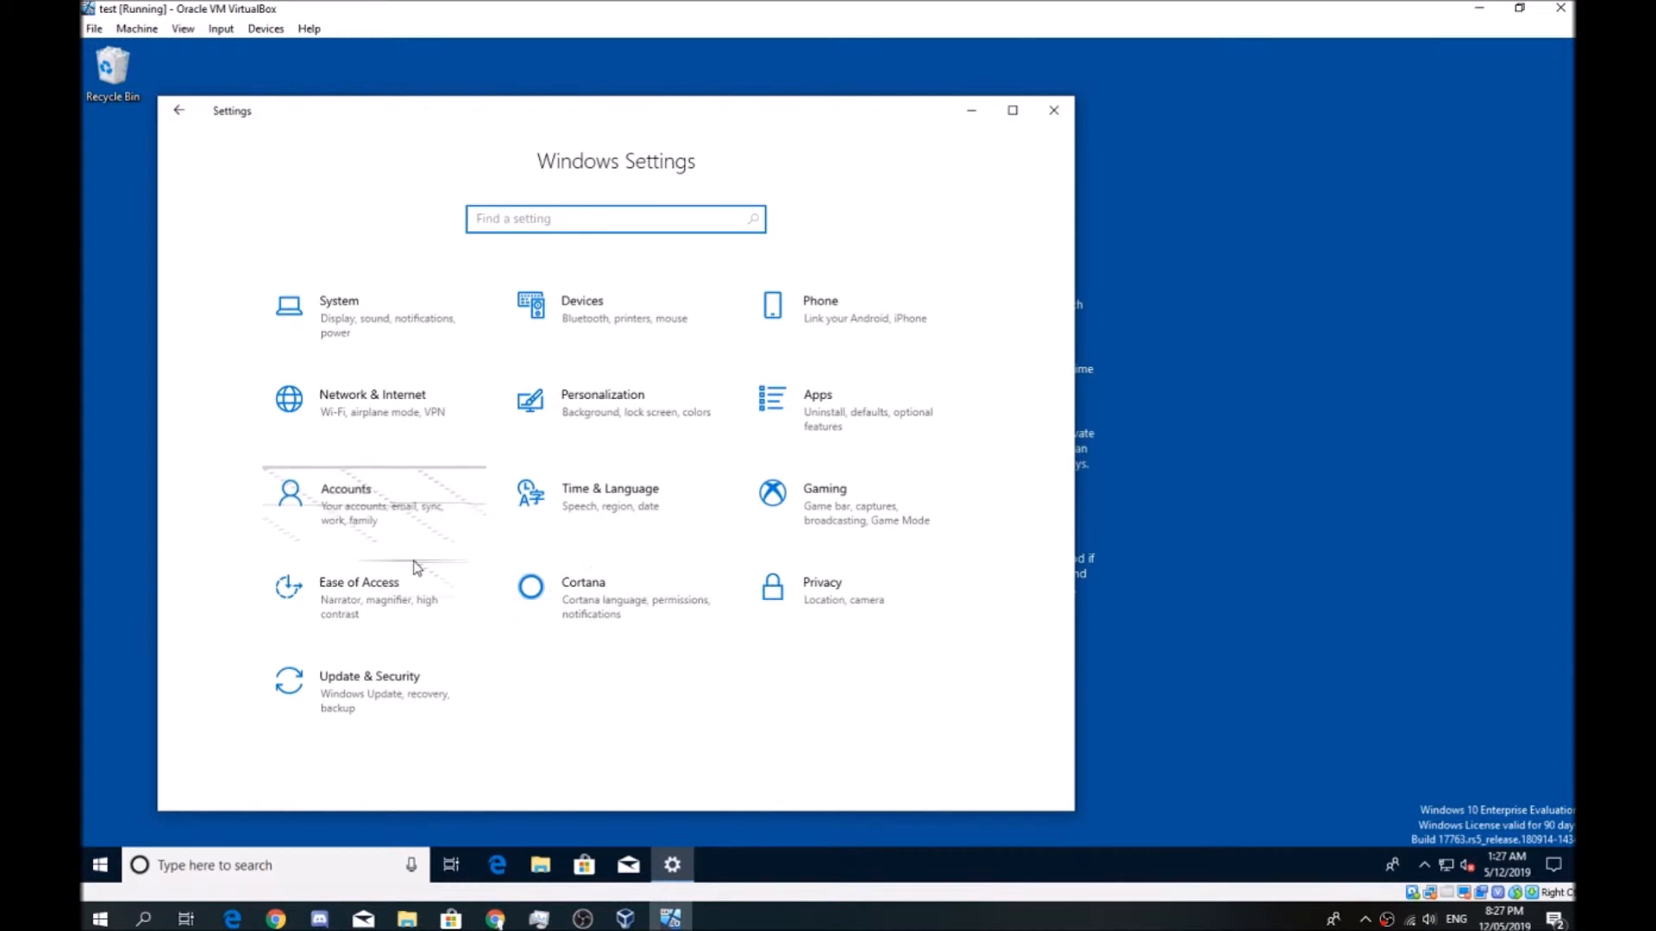
pyautogui.click(379, 528)
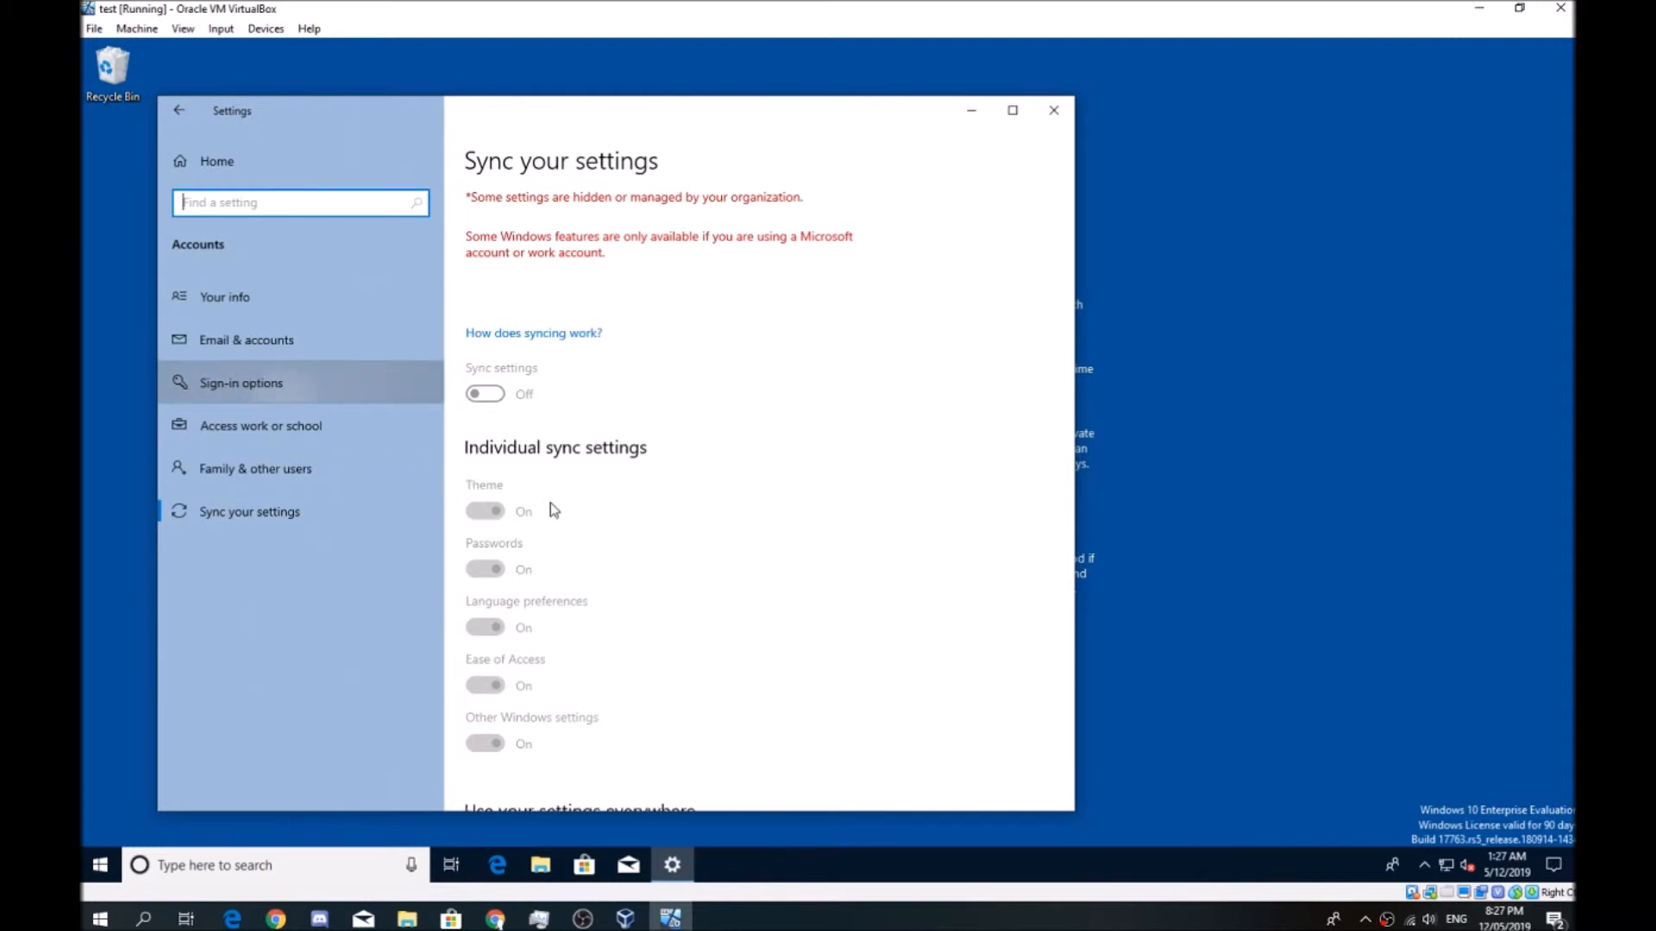
pyautogui.click(340, 393)
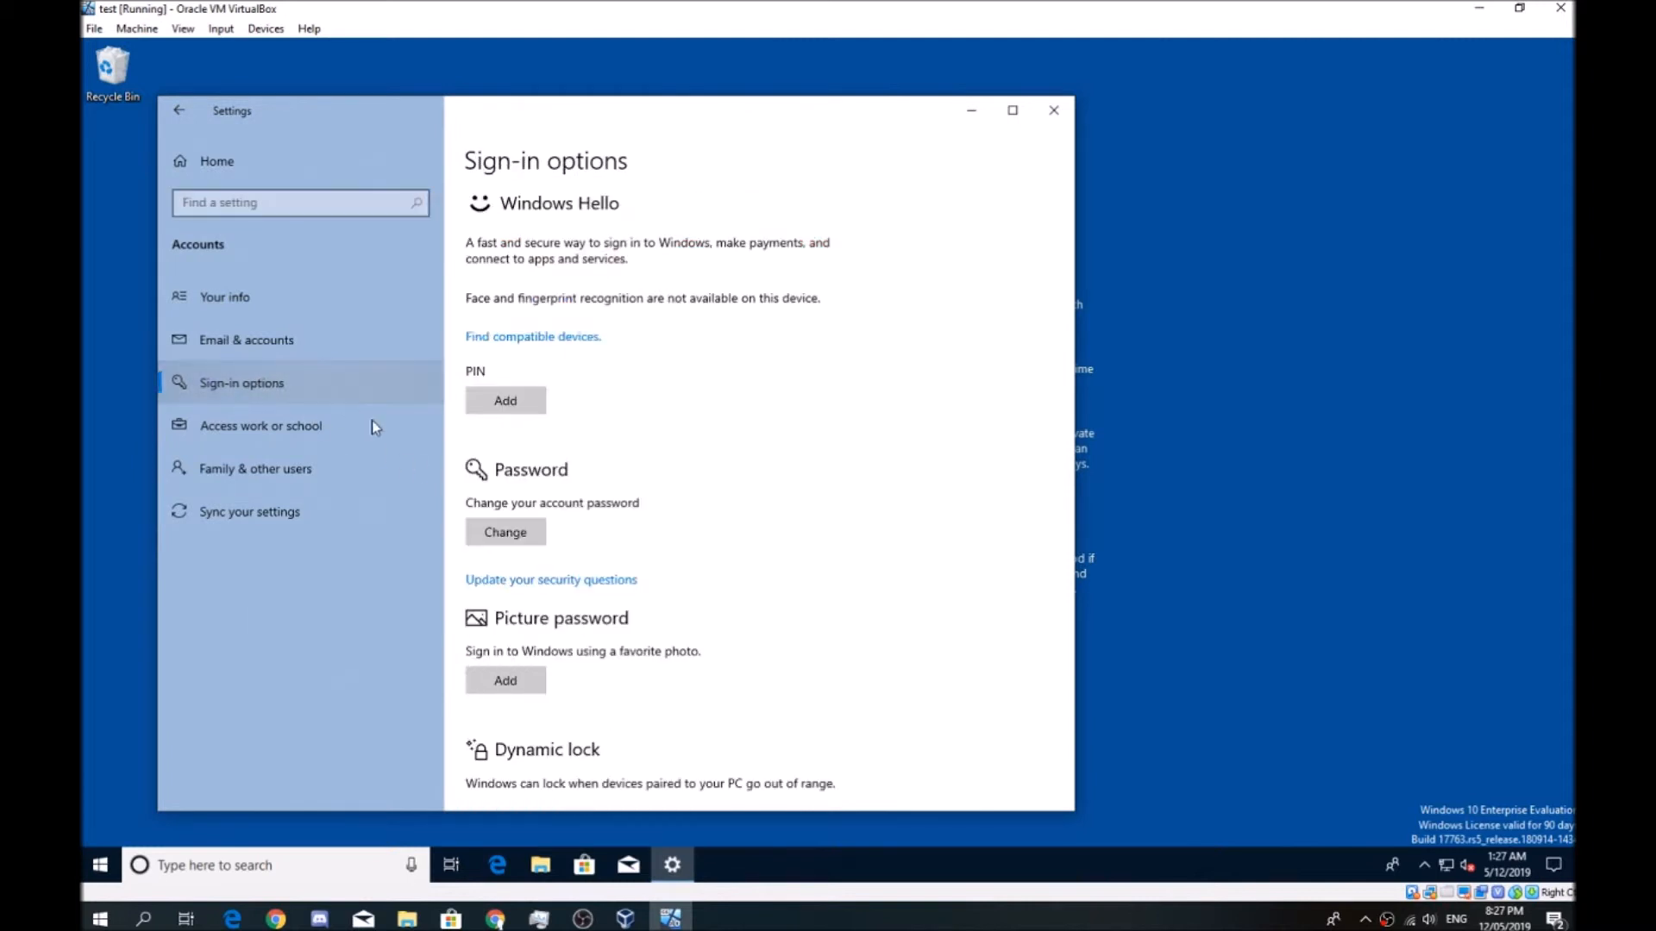
pyautogui.click(500, 535)
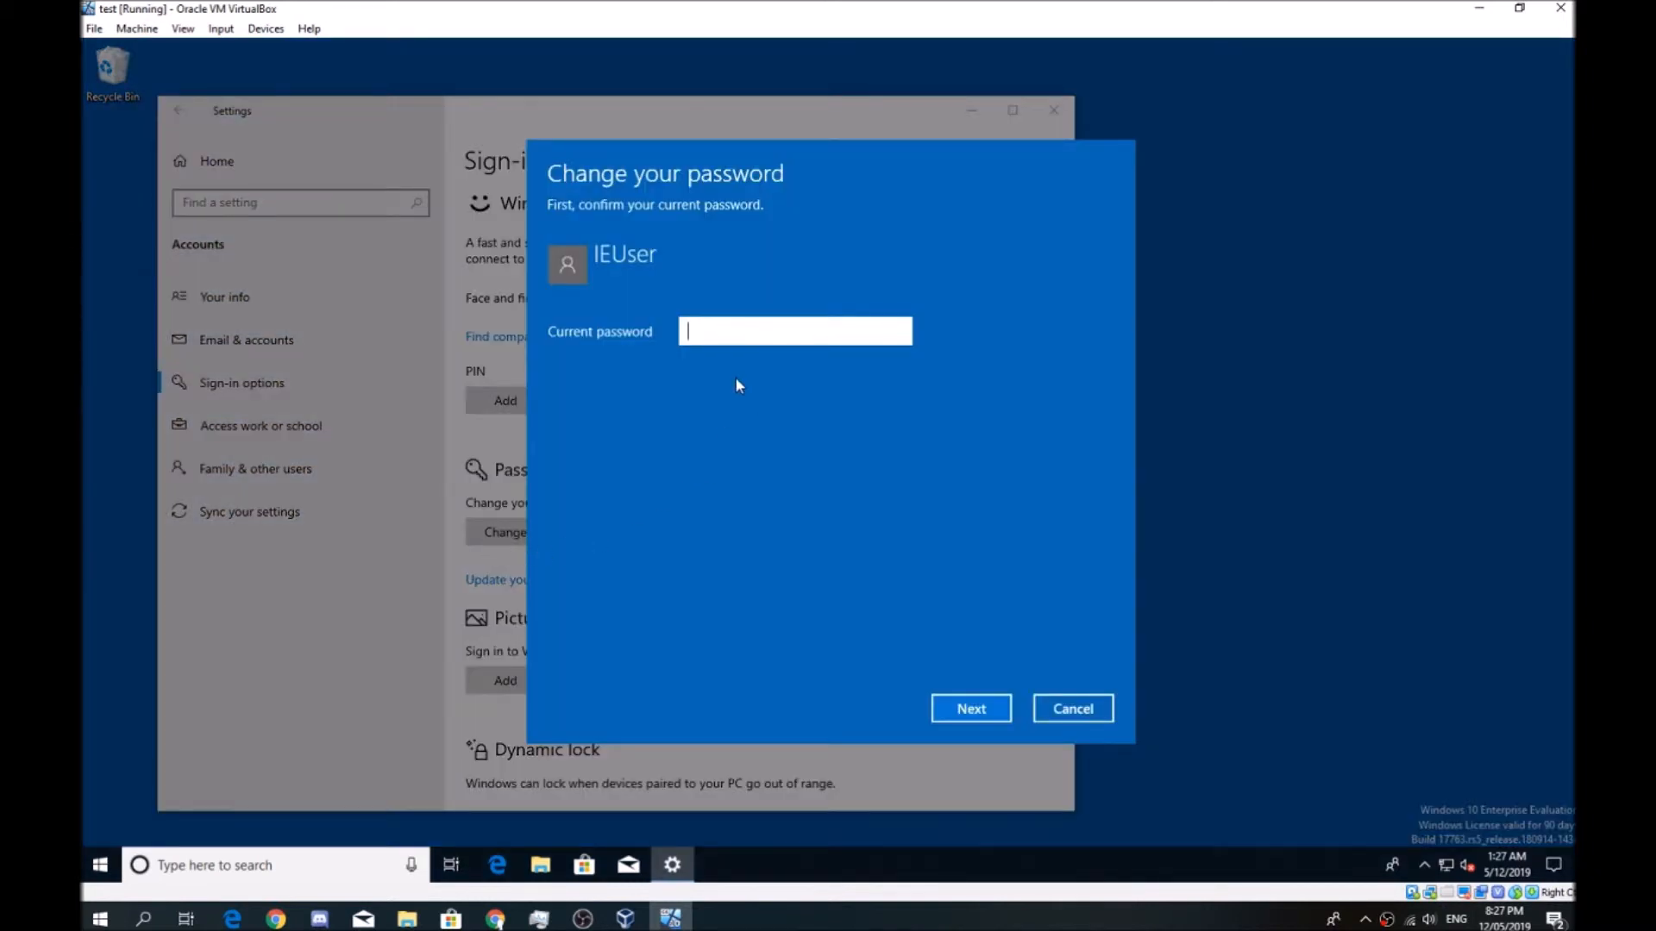
# Confirm the current account password for IEUser and continue
pyautogui.write('passw0rd')
pyautogui.press('Return')
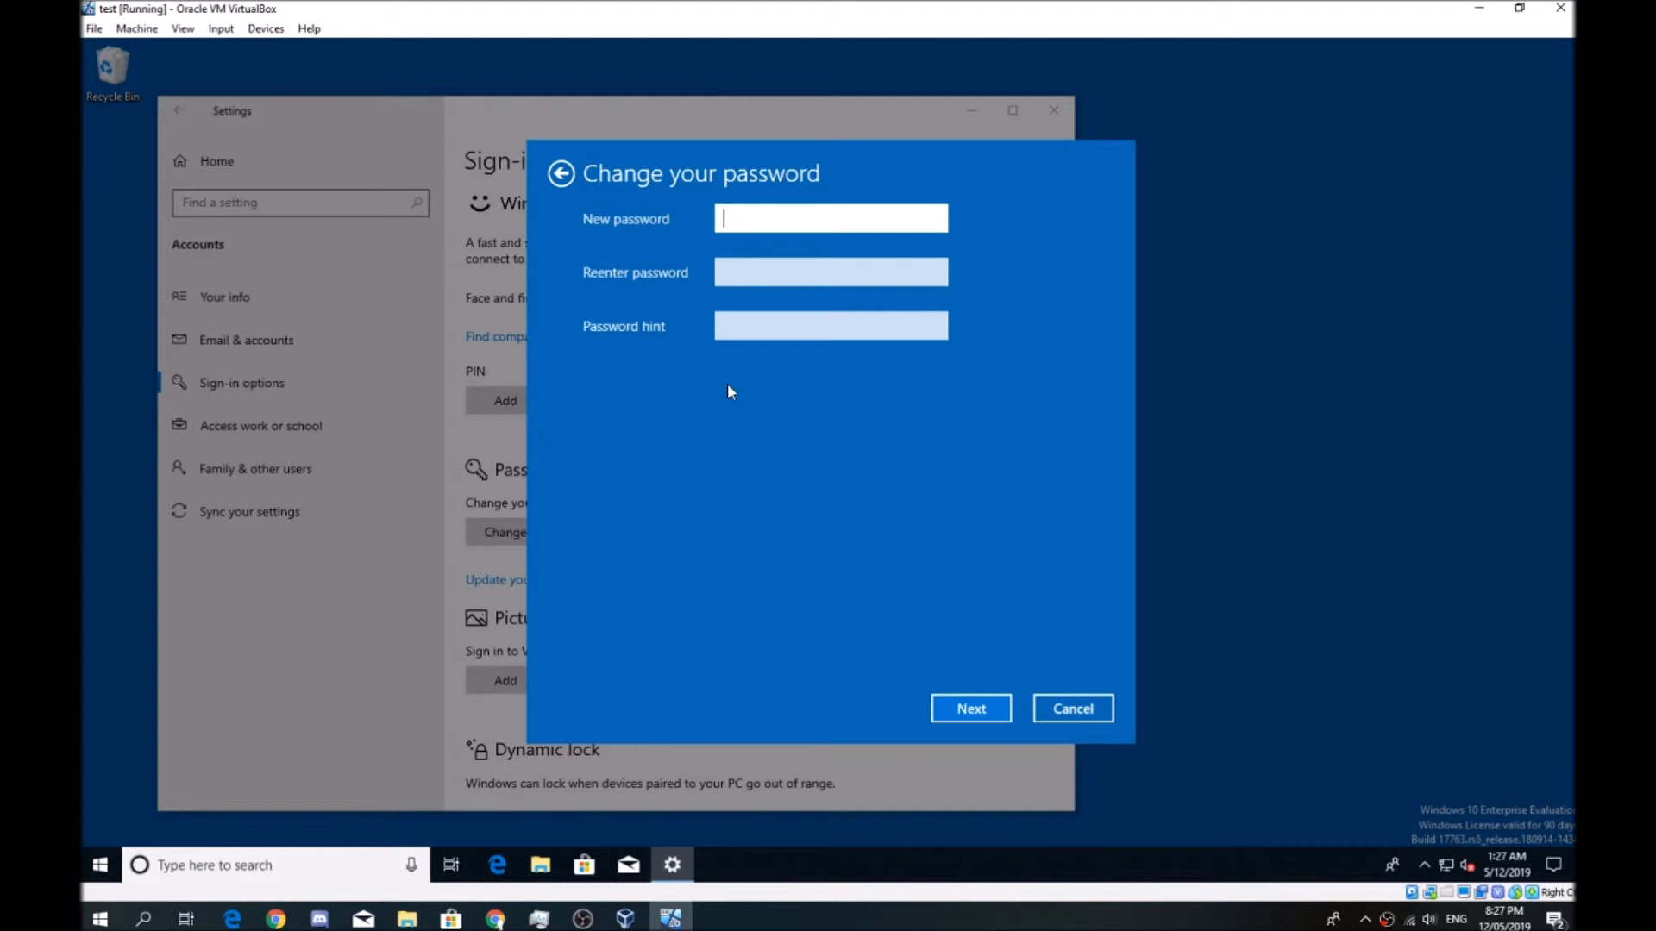
# Enter the new account password and repeat it in the confirmation field
pyautogui.write('123456789')
pyautogui.click(753, 275)
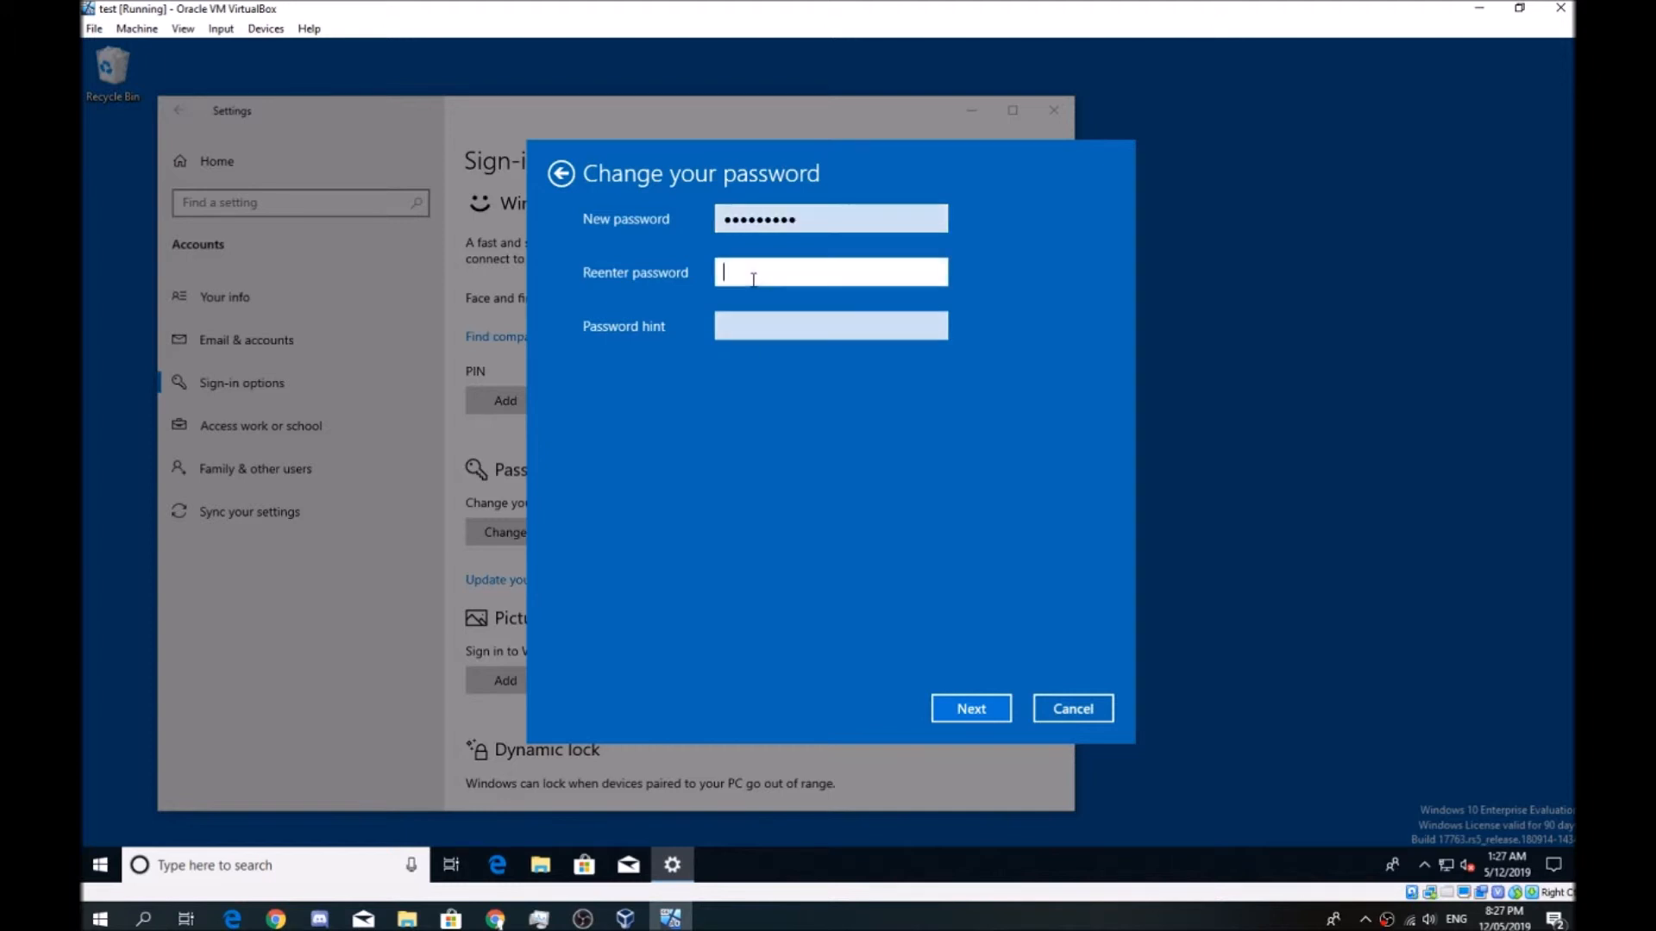
pyautogui.write('123456789')
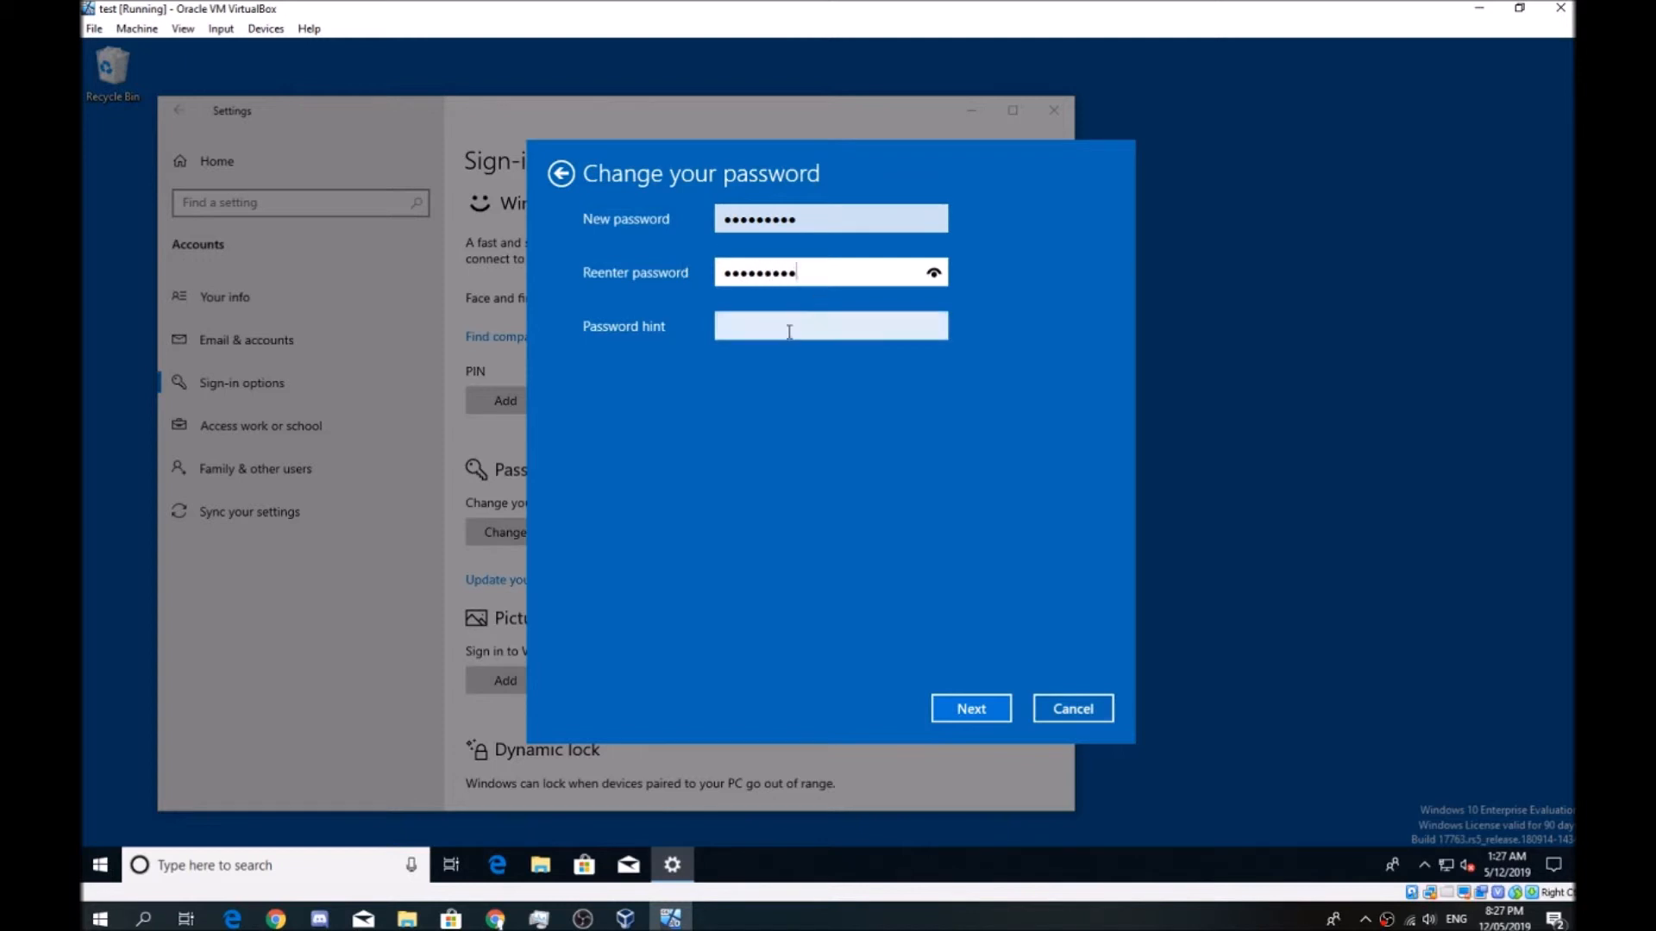
# Enter "sub2mepls:)" as the password hint, cut it back, complete the password change and close Settings
pyautogui.click(795, 329)
pyautogui.write('sub2')
pyautogui.write('me')
pyautogui.write('ol')
pyautogui.press('BackSpace')
pyautogui.press('BackSpace')
pyautogui.write('pls:)')
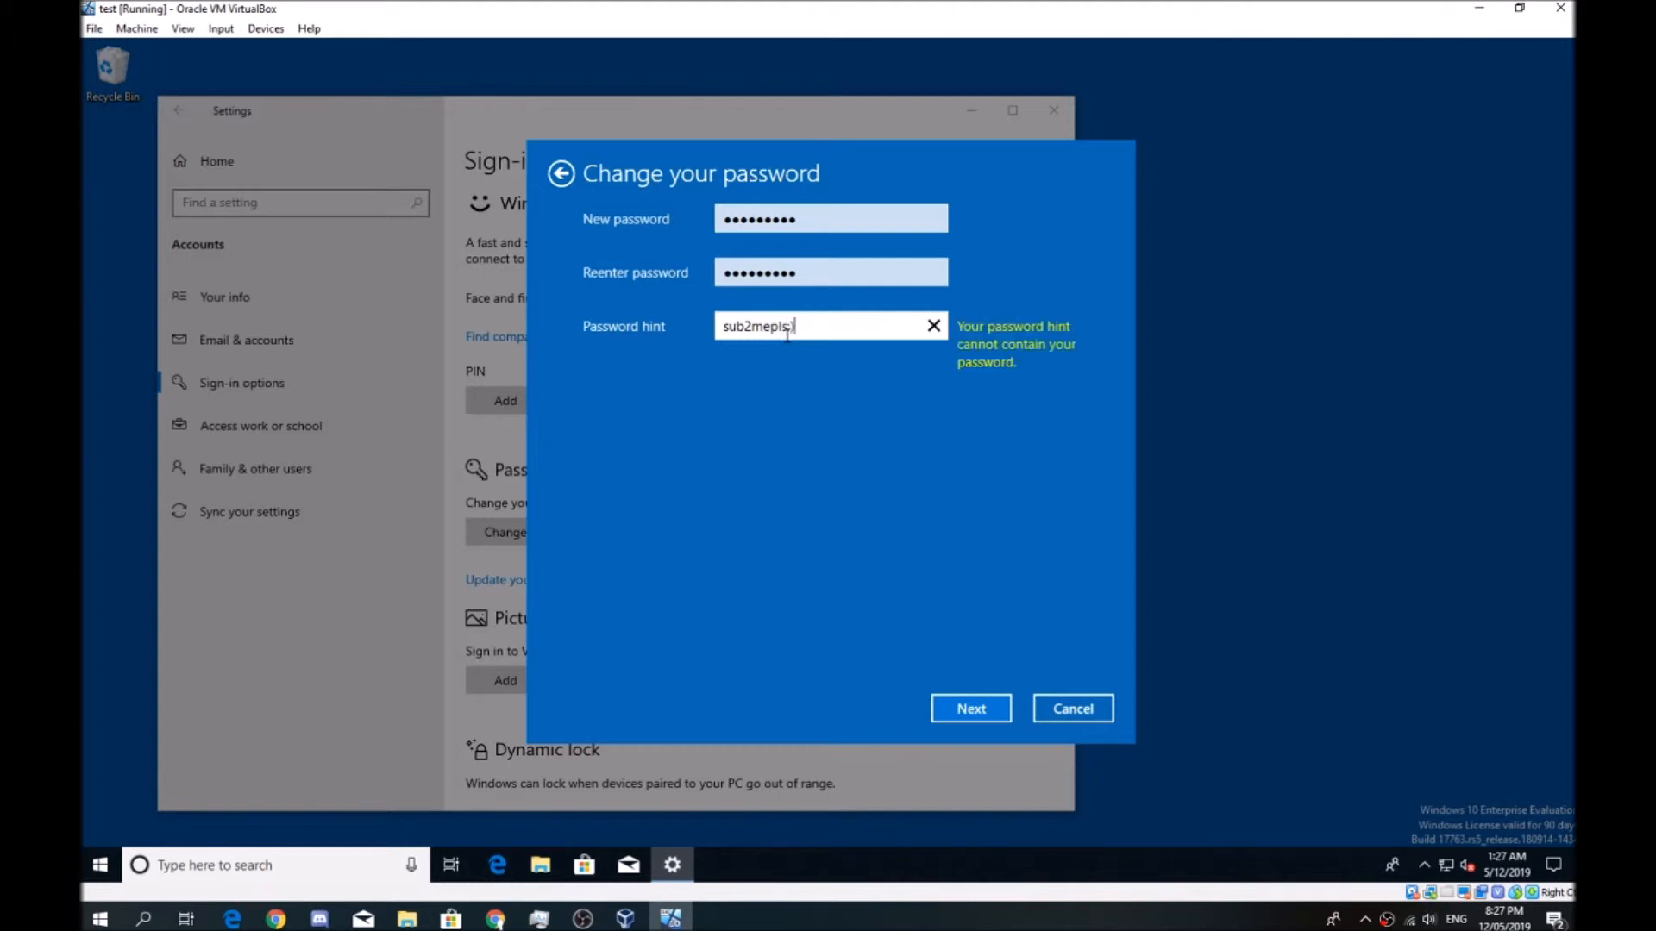
pyautogui.press('BackSpace')
pyautogui.press('BackSpace')
pyautogui.press('BackSpace')
pyautogui.press('BackSpace')
pyautogui.press('BackSpace')
pyautogui.press('BackSpace')
pyautogui.press('BackSpace')
pyautogui.press('BackSpace')
pyautogui.press('Return')
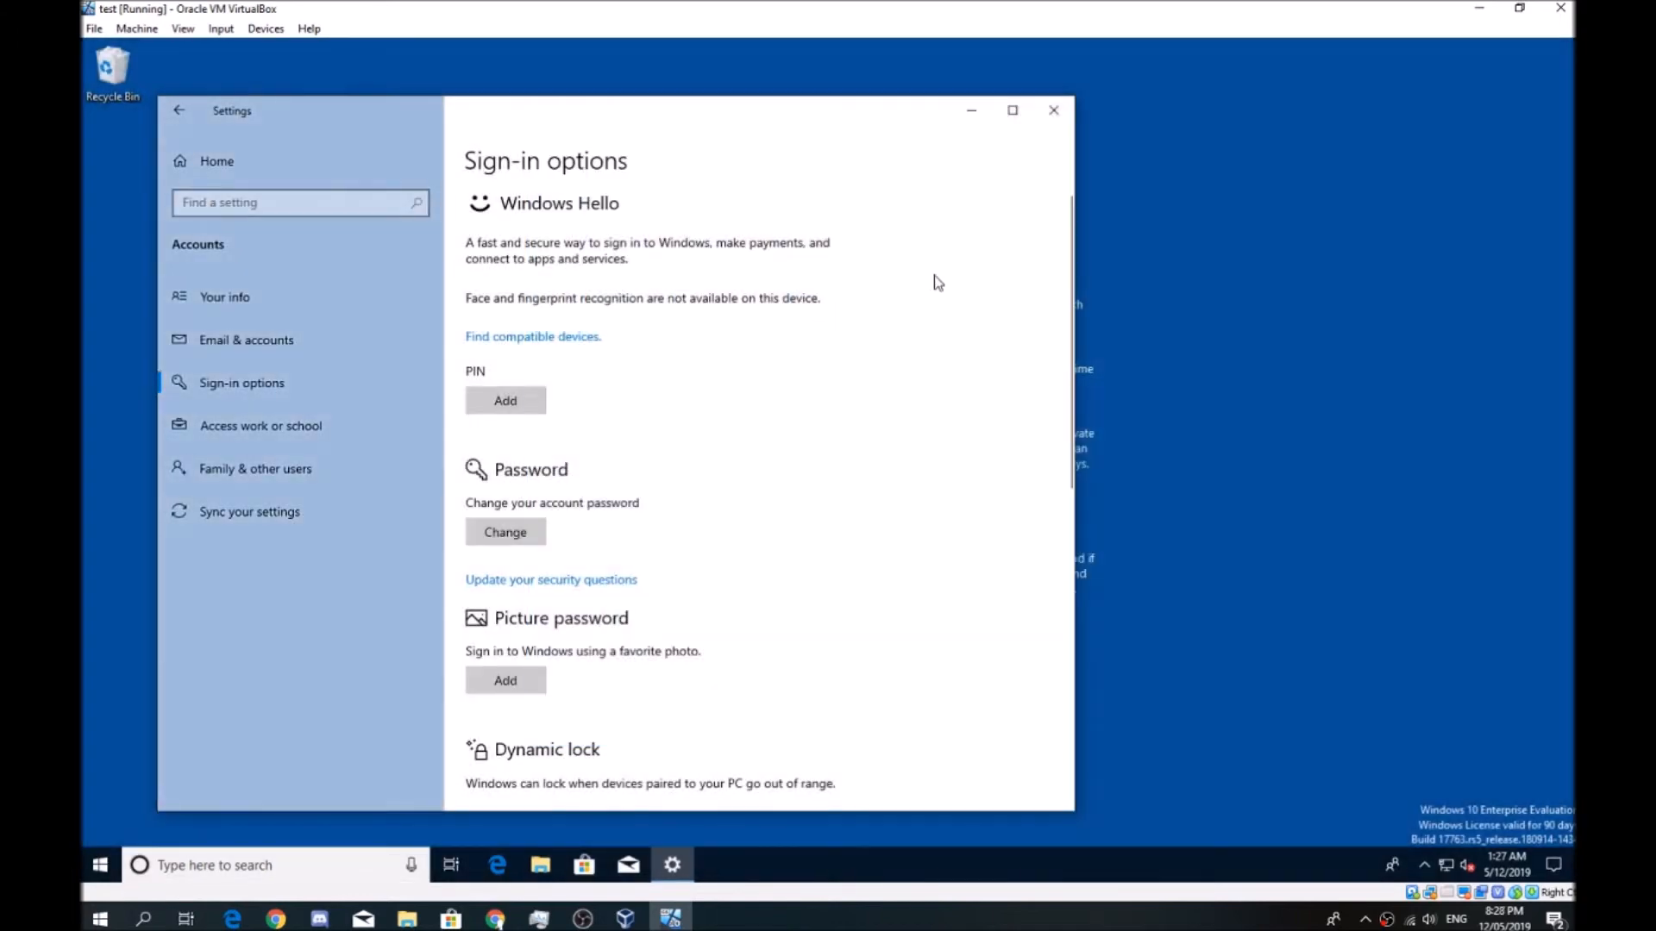
pyautogui.click(1053, 110)
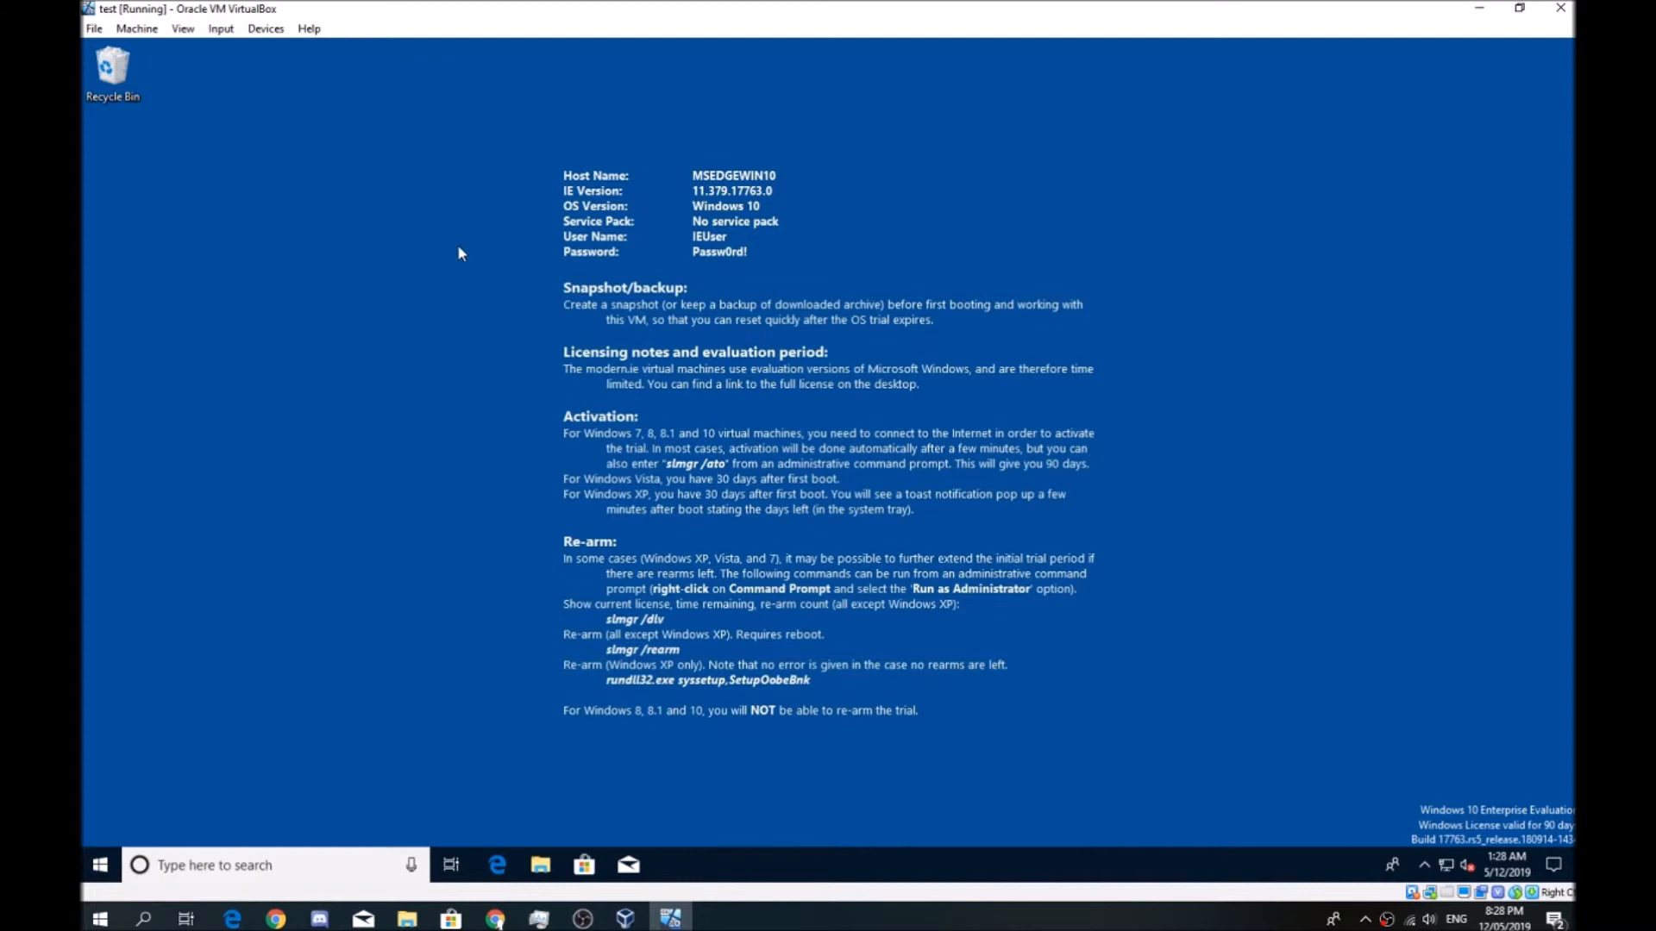
# Take a snapshot of the running test machine under the name "Snapshot 1"
pyautogui.click(138, 31)
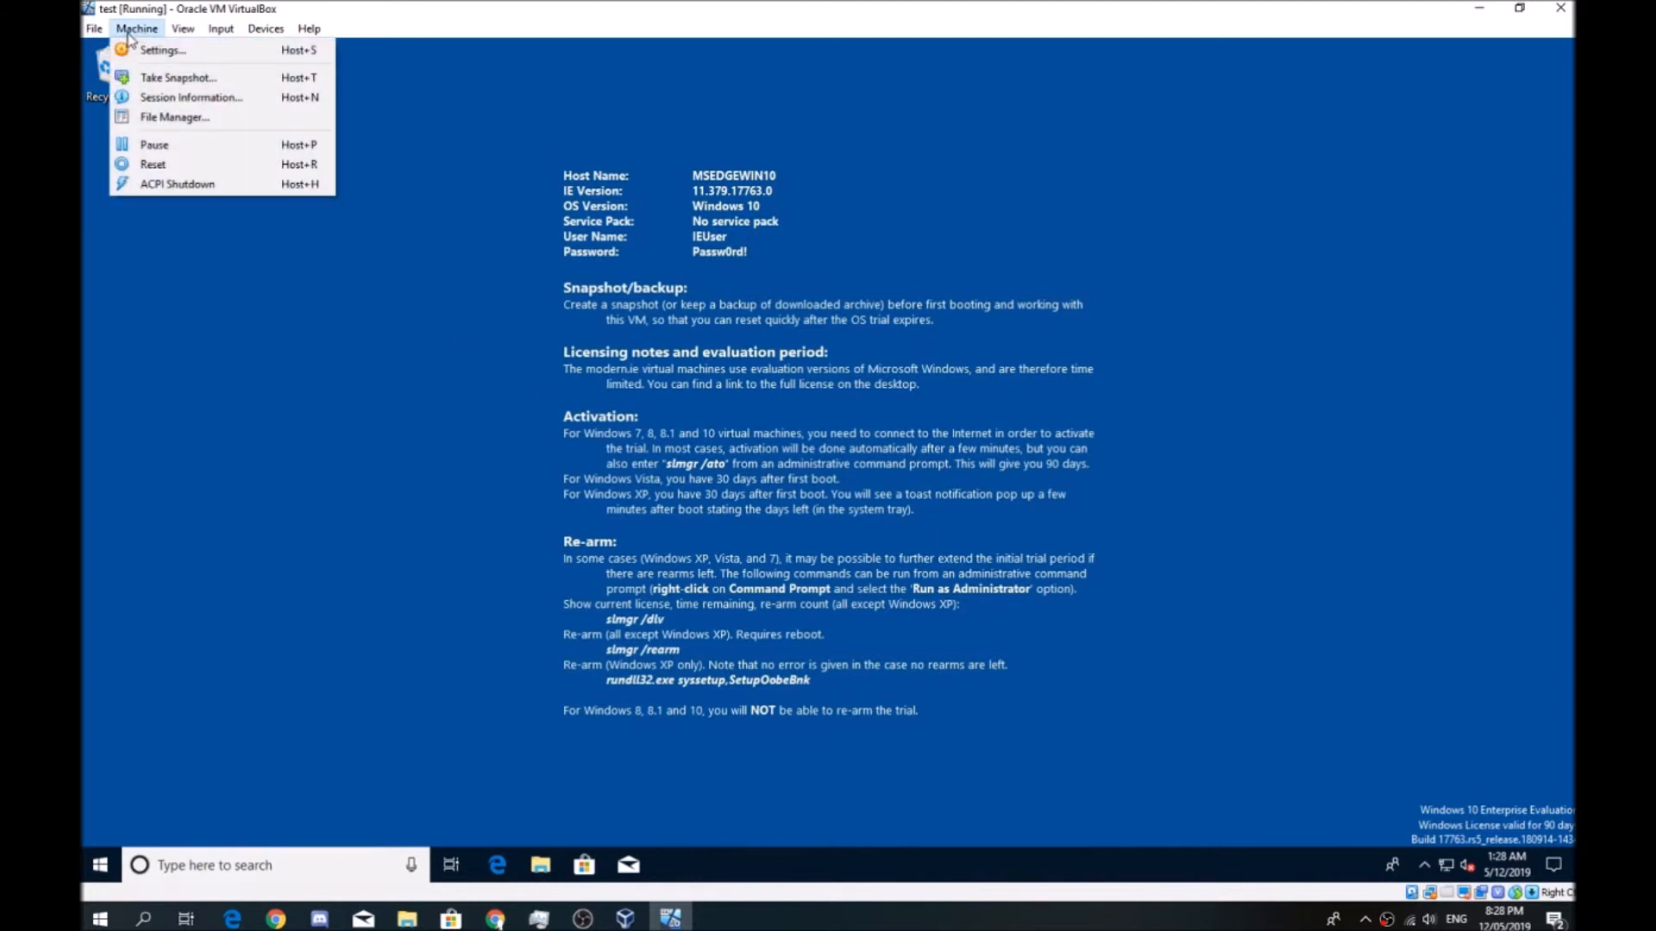
pyautogui.click(187, 81)
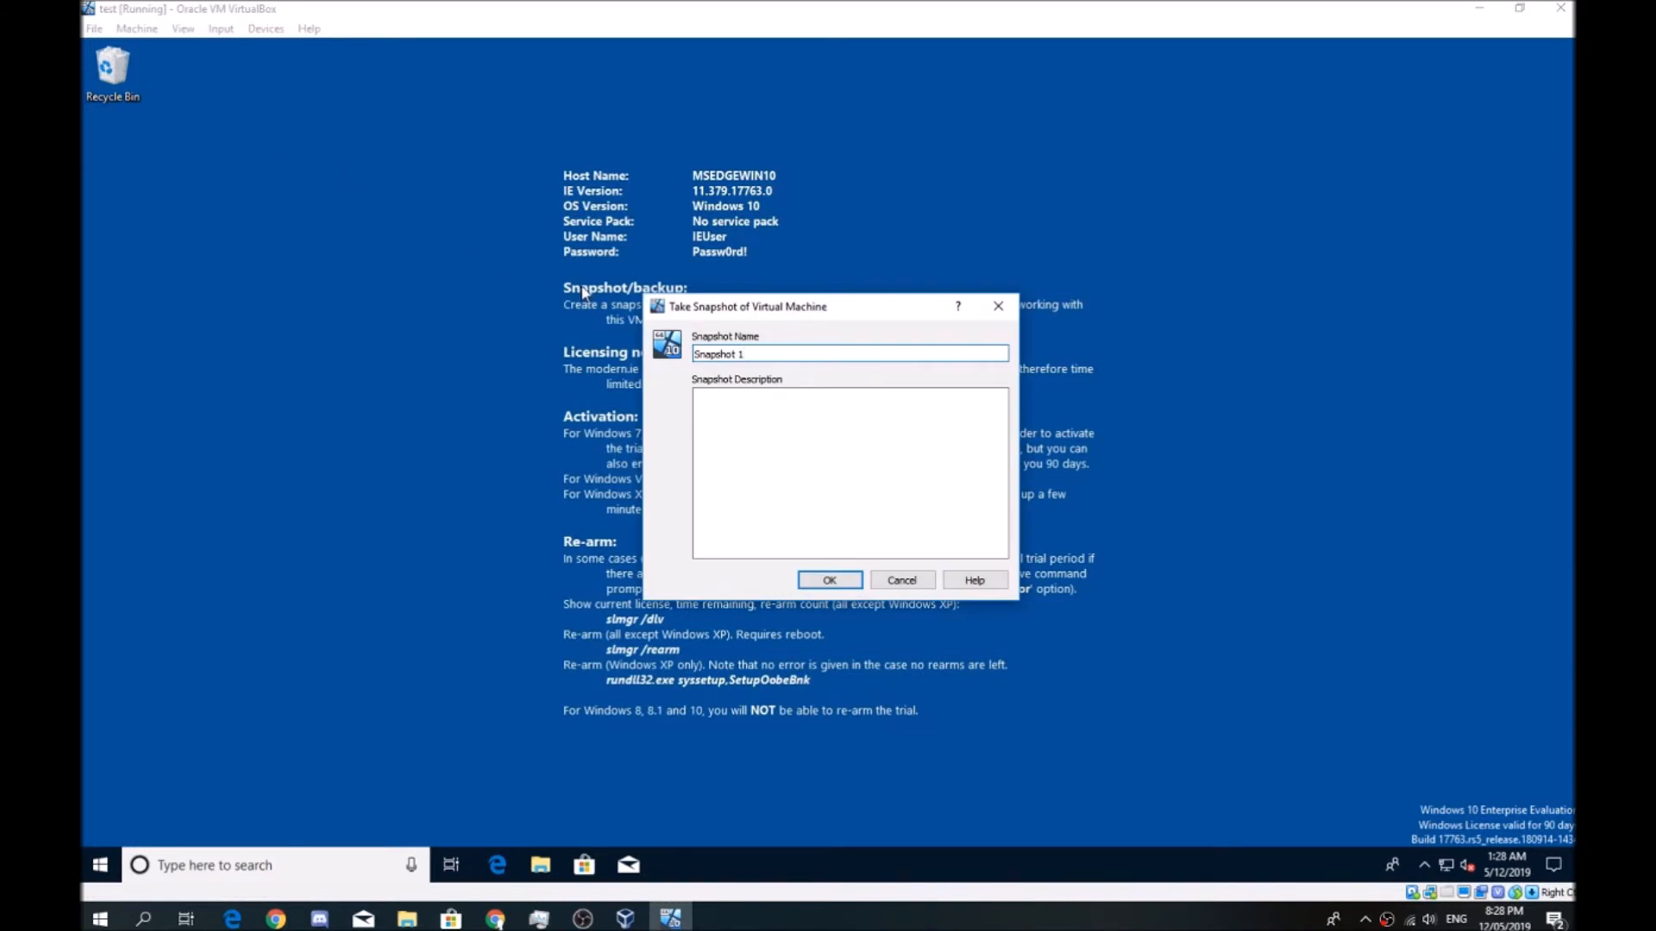
pyautogui.press('Return')
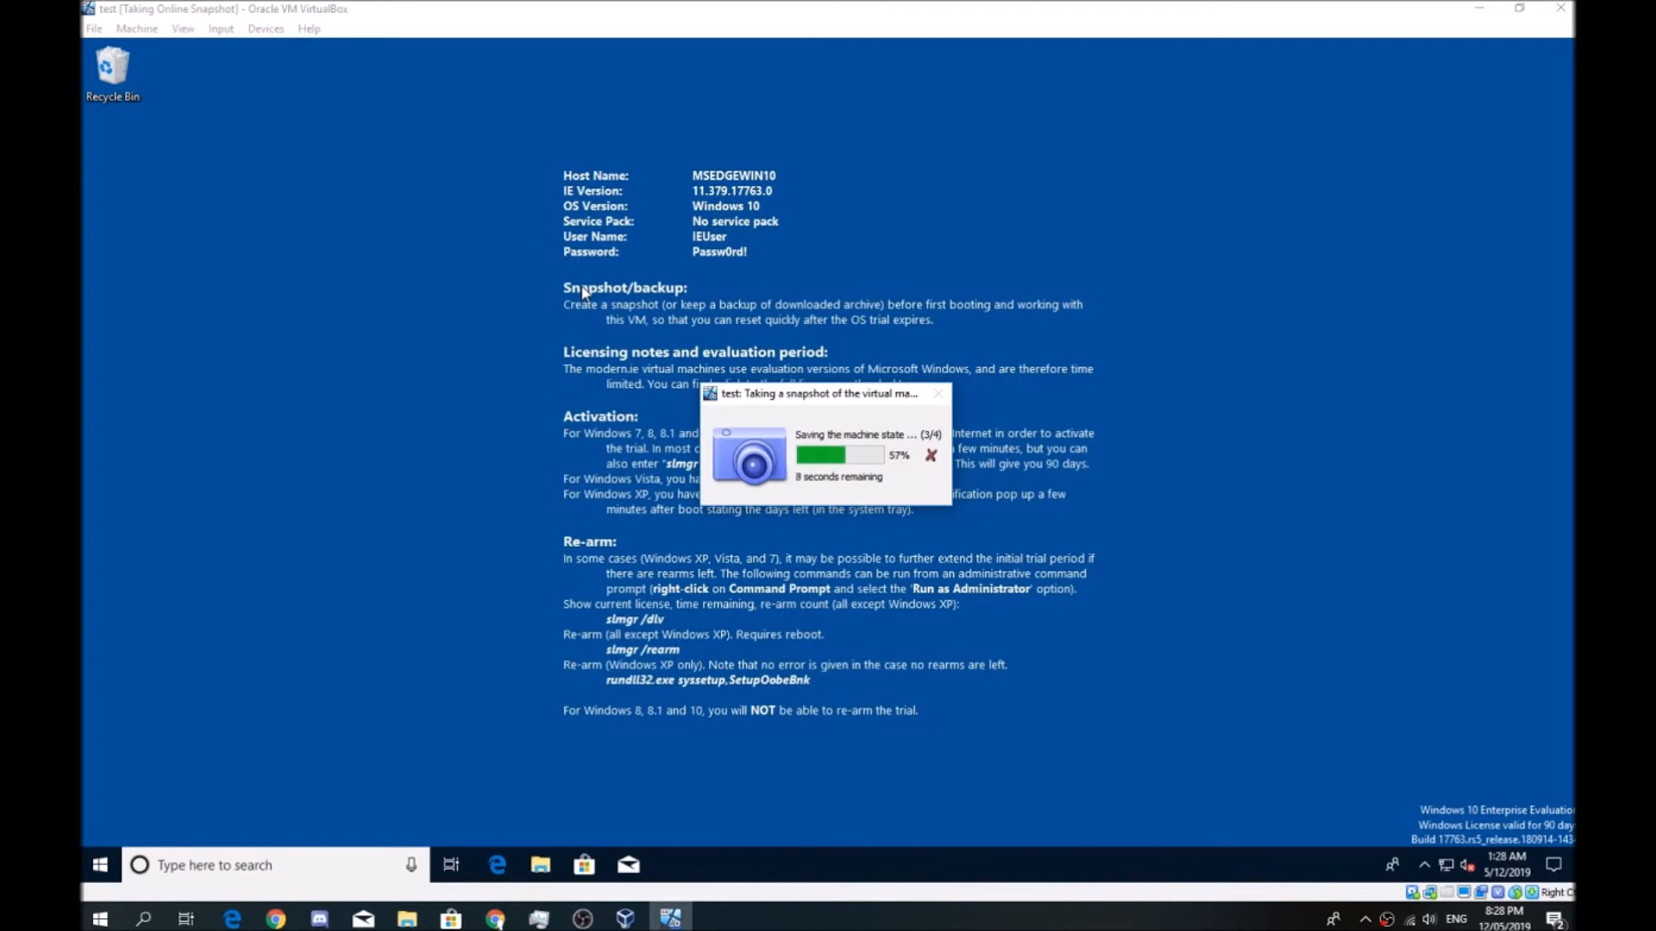
# Create a new folder named "testing shit" on the guest desktop
pyautogui.rightClick(562, 276)
pyautogui.moveTo(517, 418)
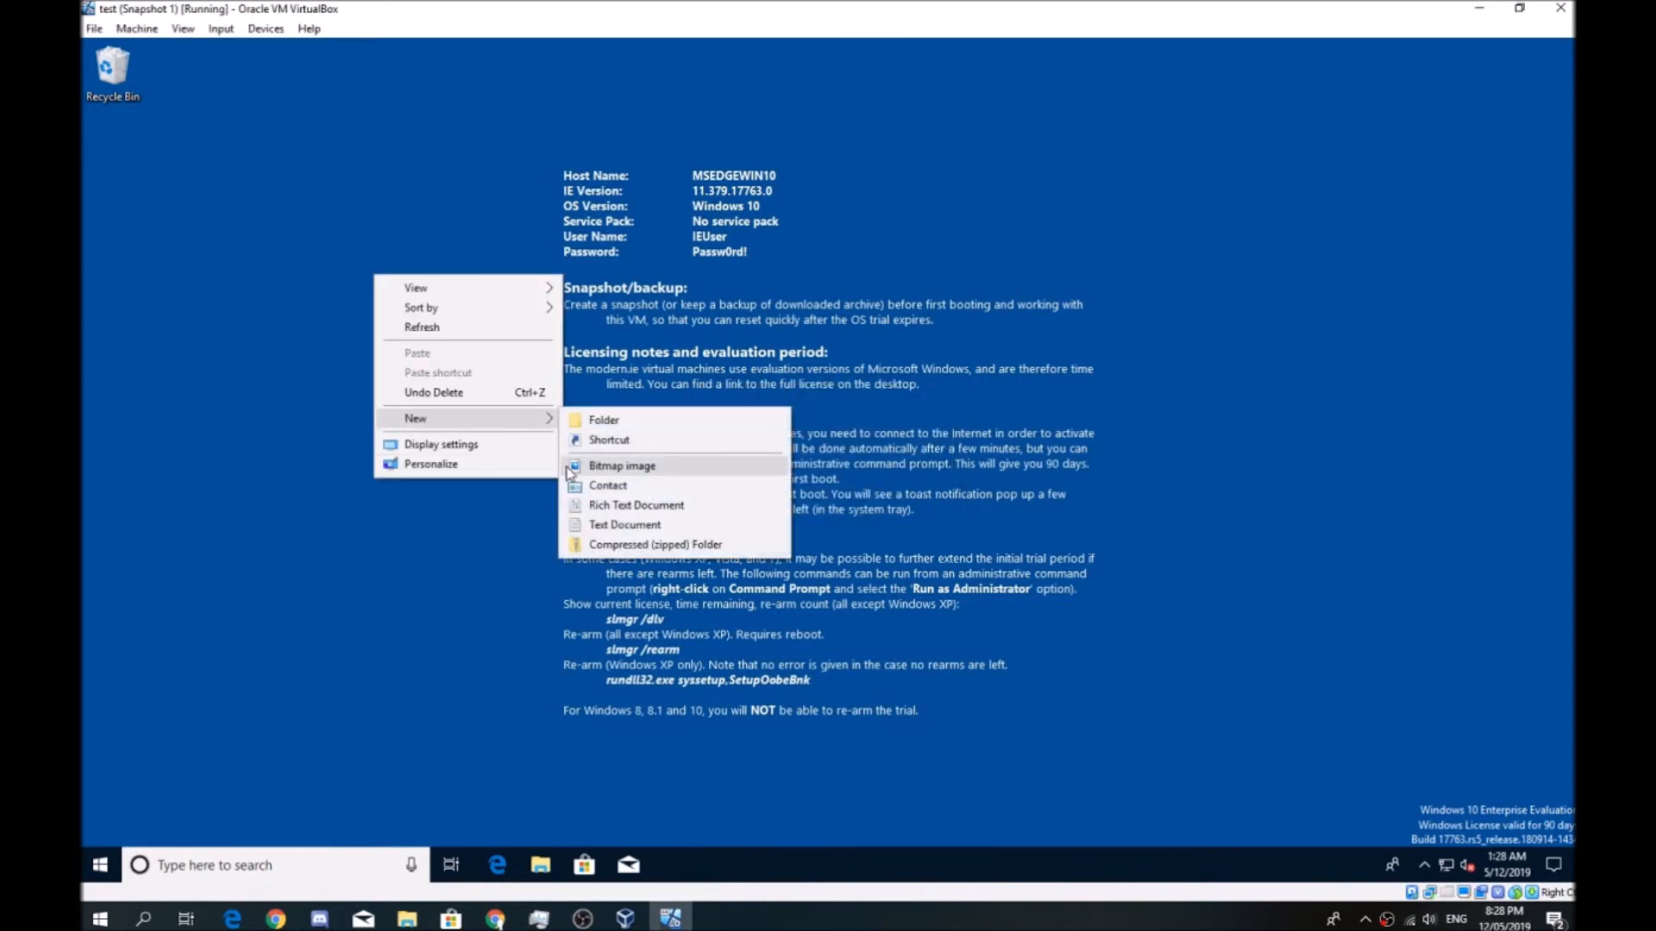
pyautogui.click(597, 422)
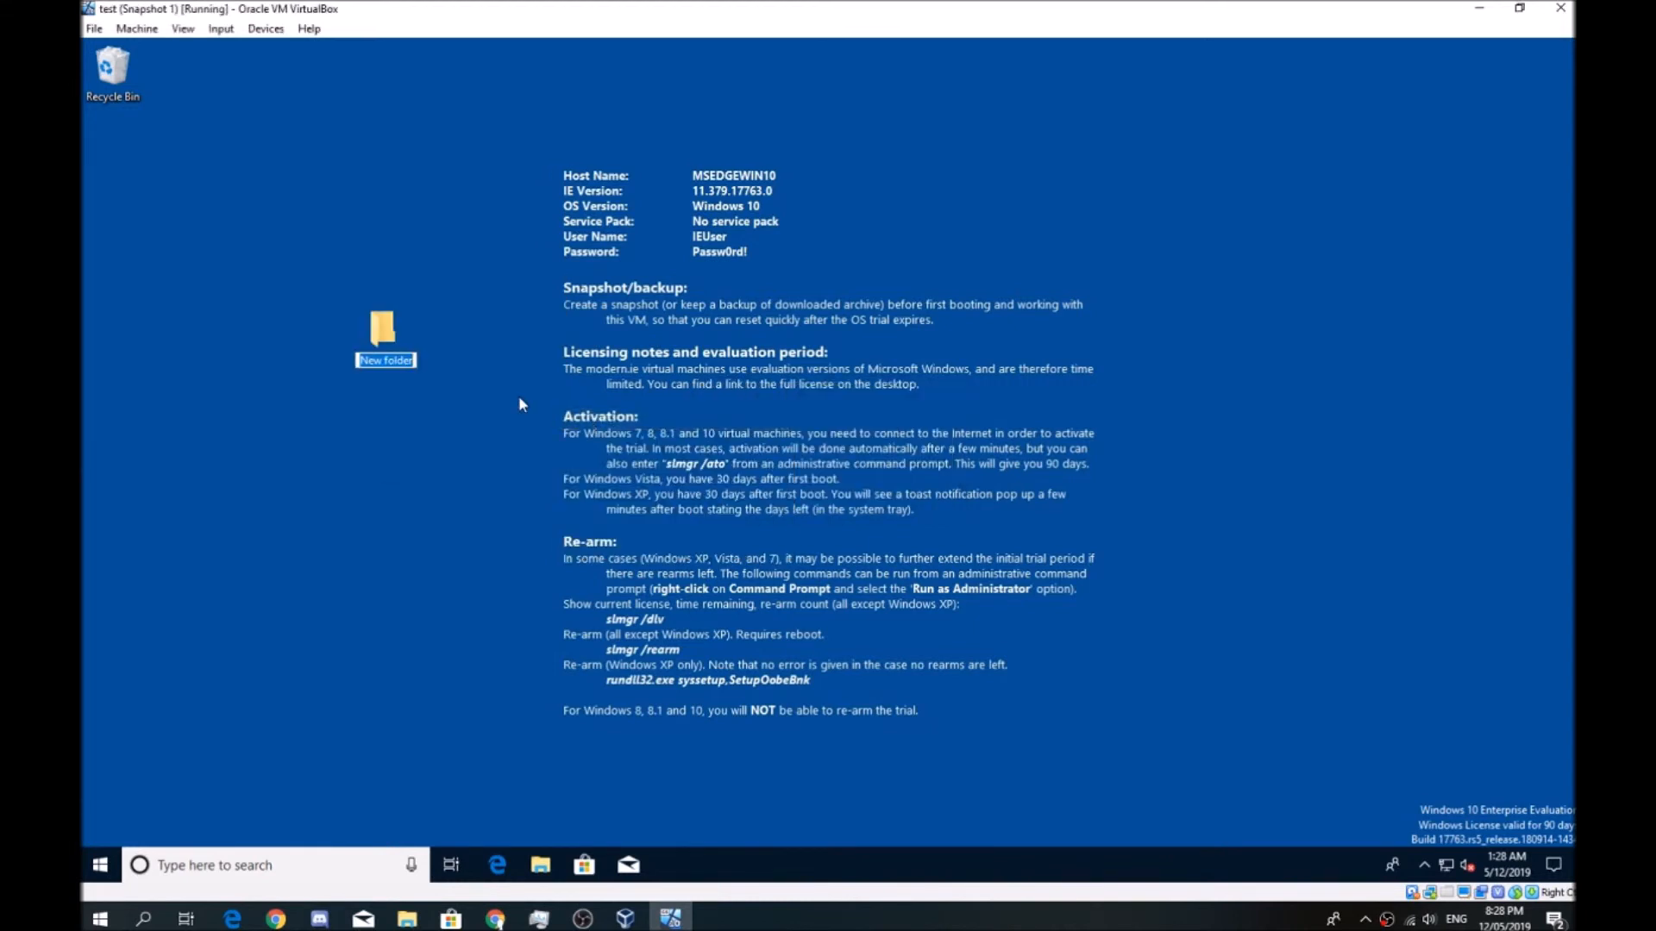
pyautogui.write('testing shit')
pyautogui.press('Return')
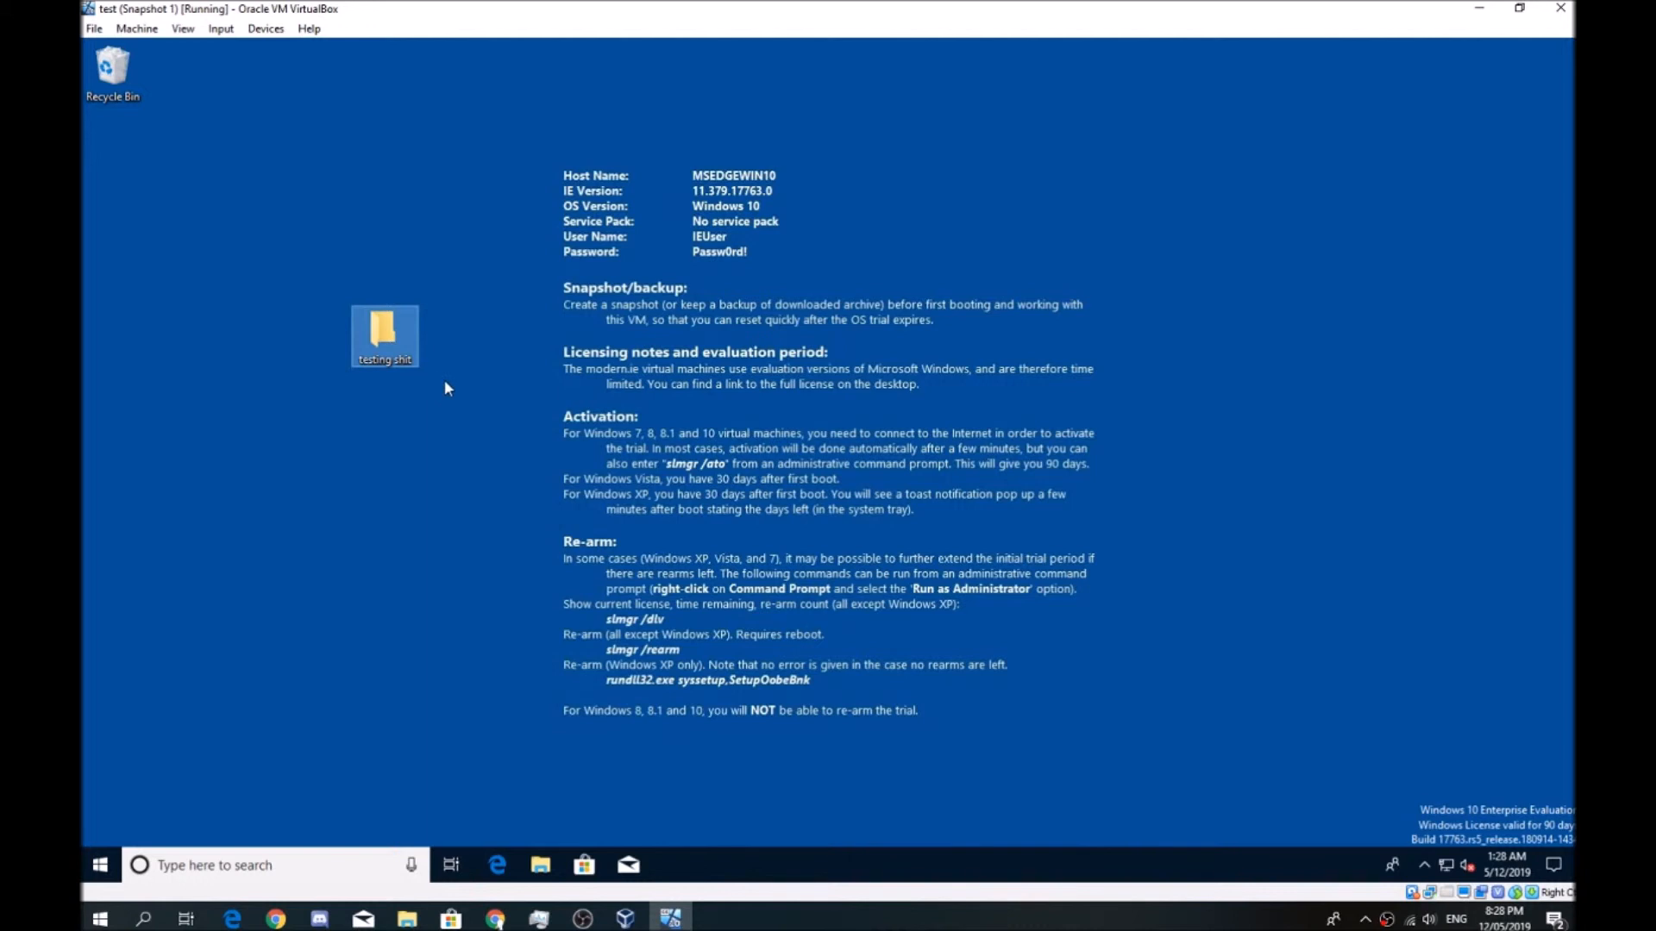
# Create a text document with the default name on the guest desktop and place it above the "testing shit" folder
pyautogui.click(815, 400)
pyautogui.rightClick(813, 396)
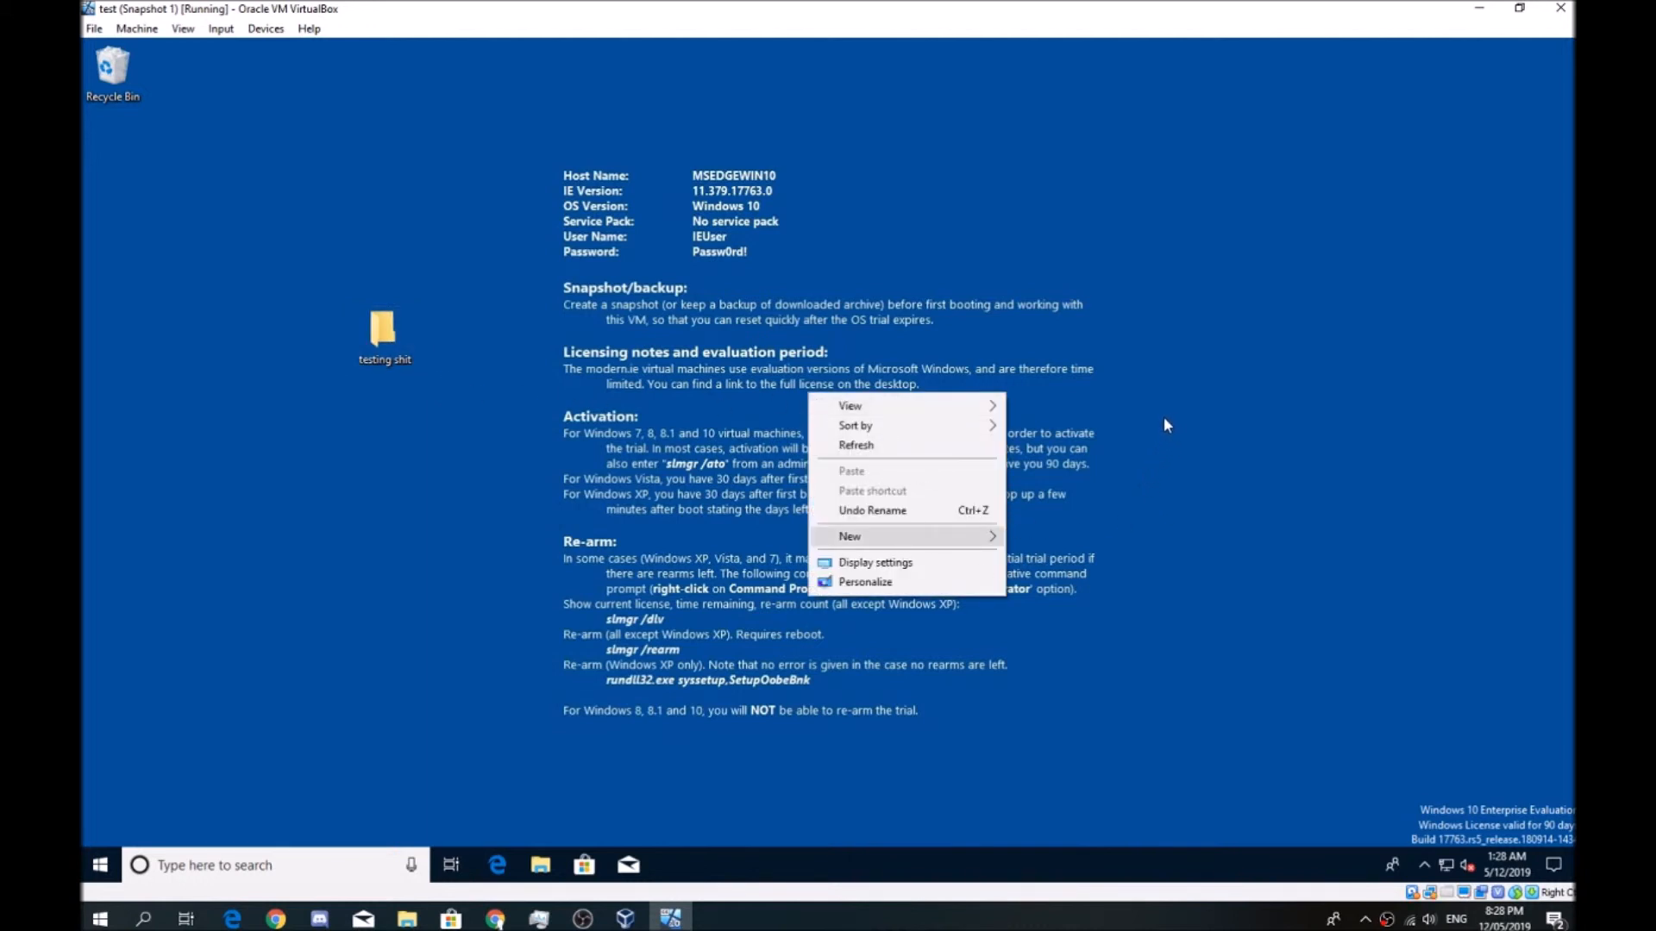
pyautogui.moveTo(931, 536)
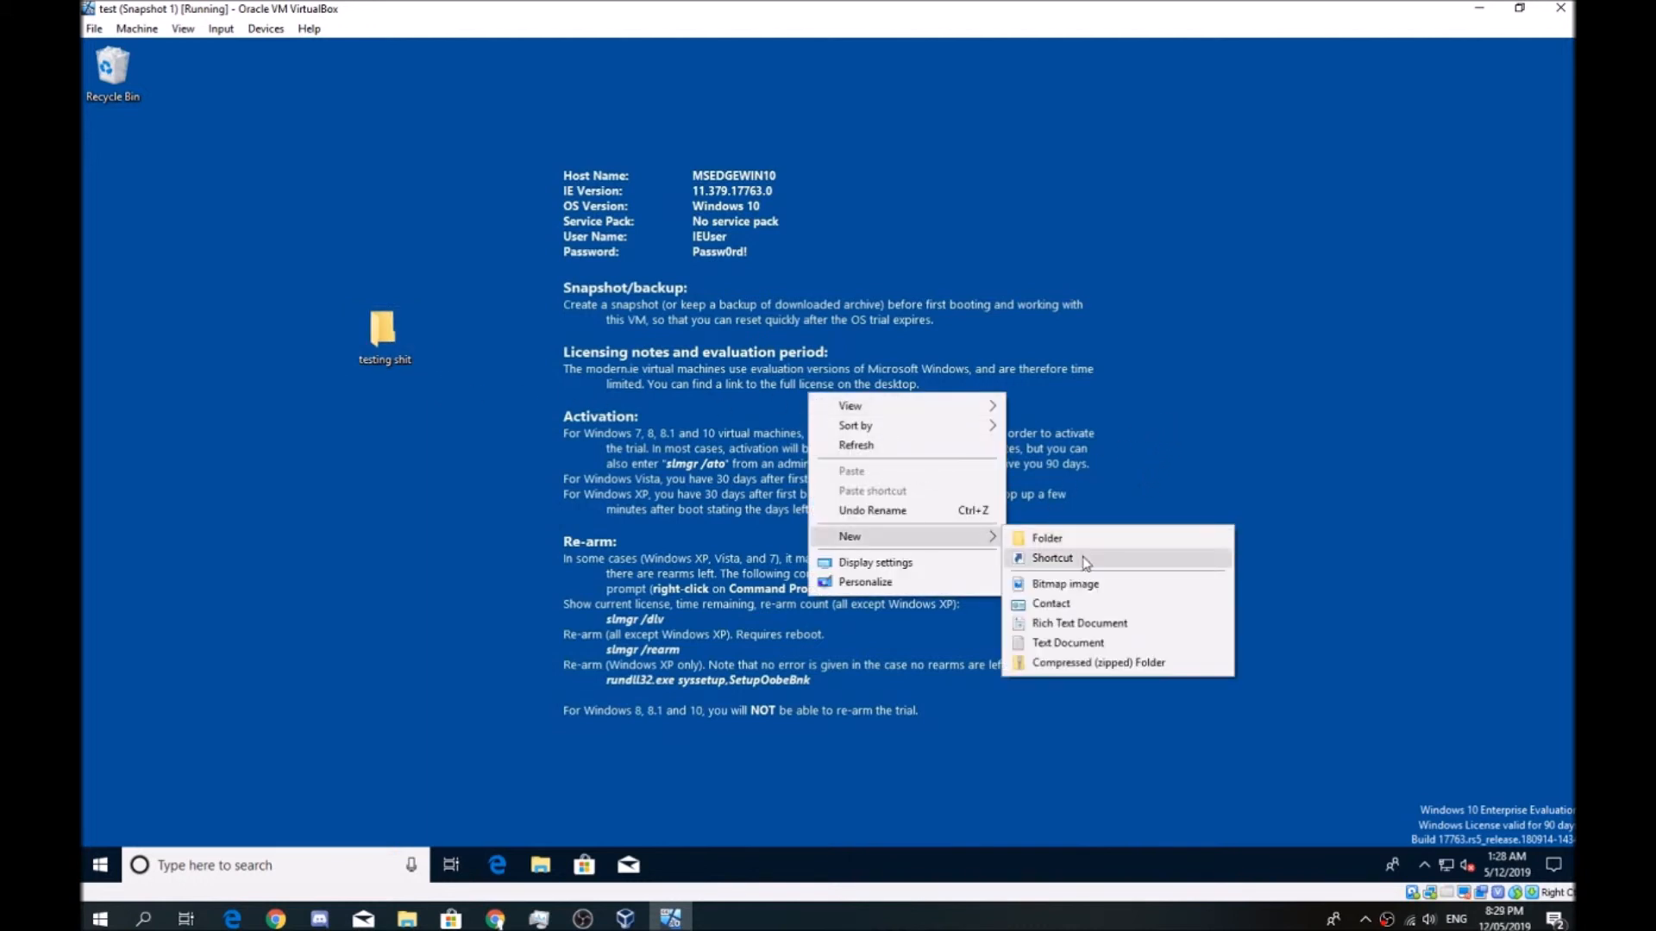
pyautogui.click(1133, 646)
pyautogui.press('Return')
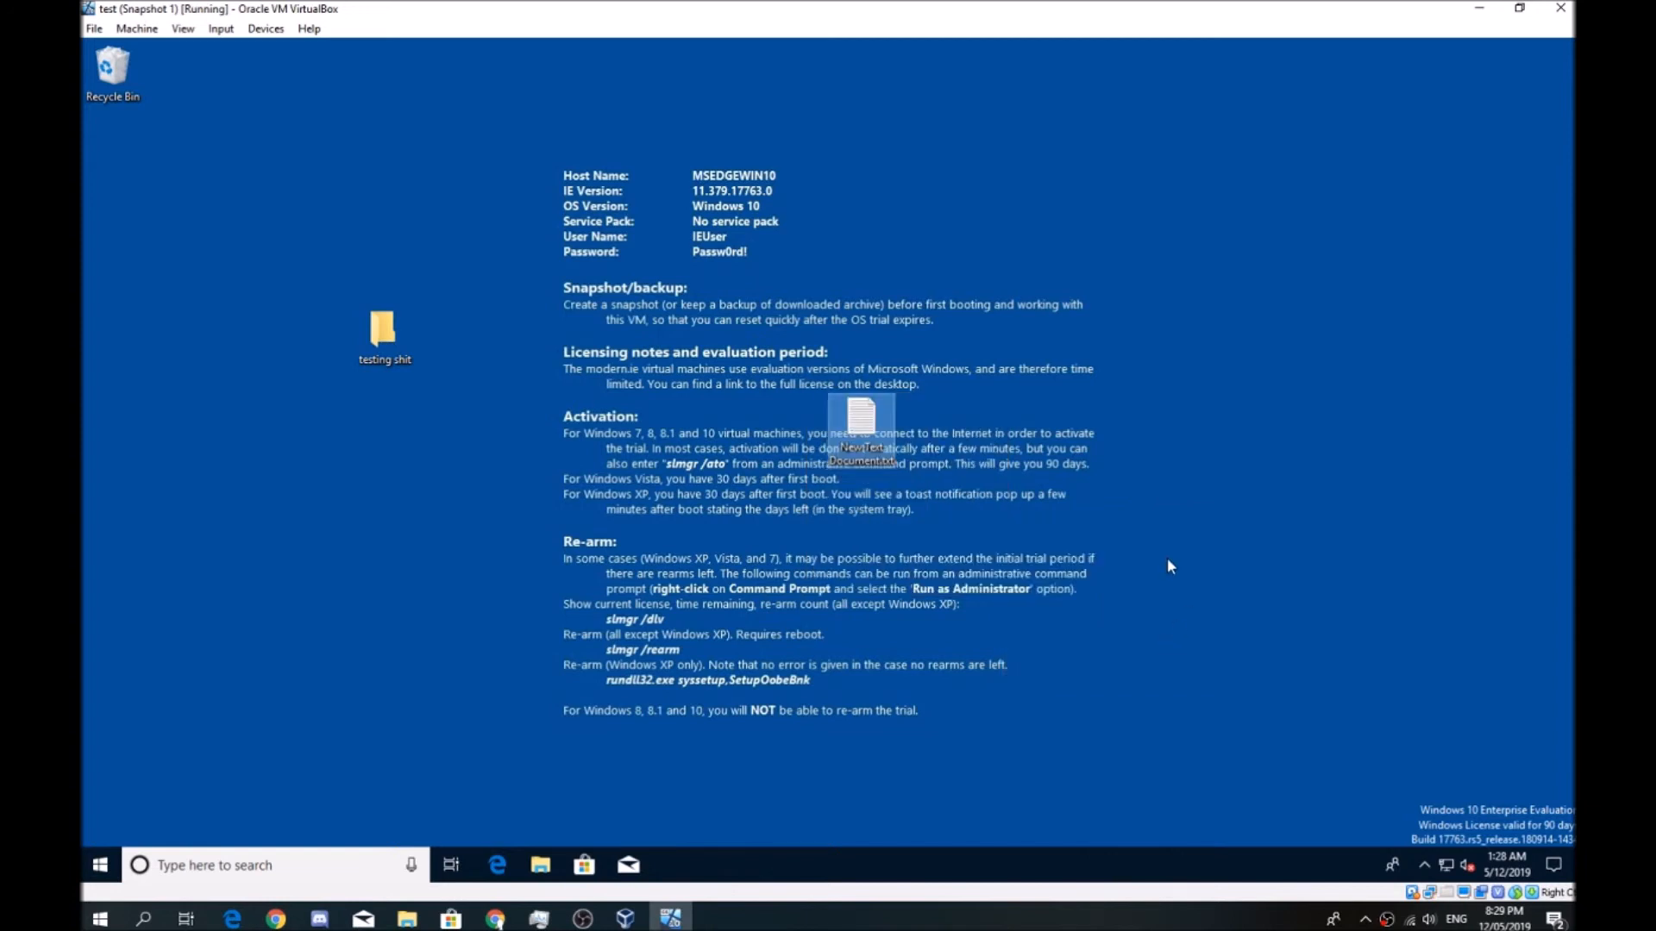
pyautogui.moveTo(861, 423); pyautogui.dragTo(383, 183)
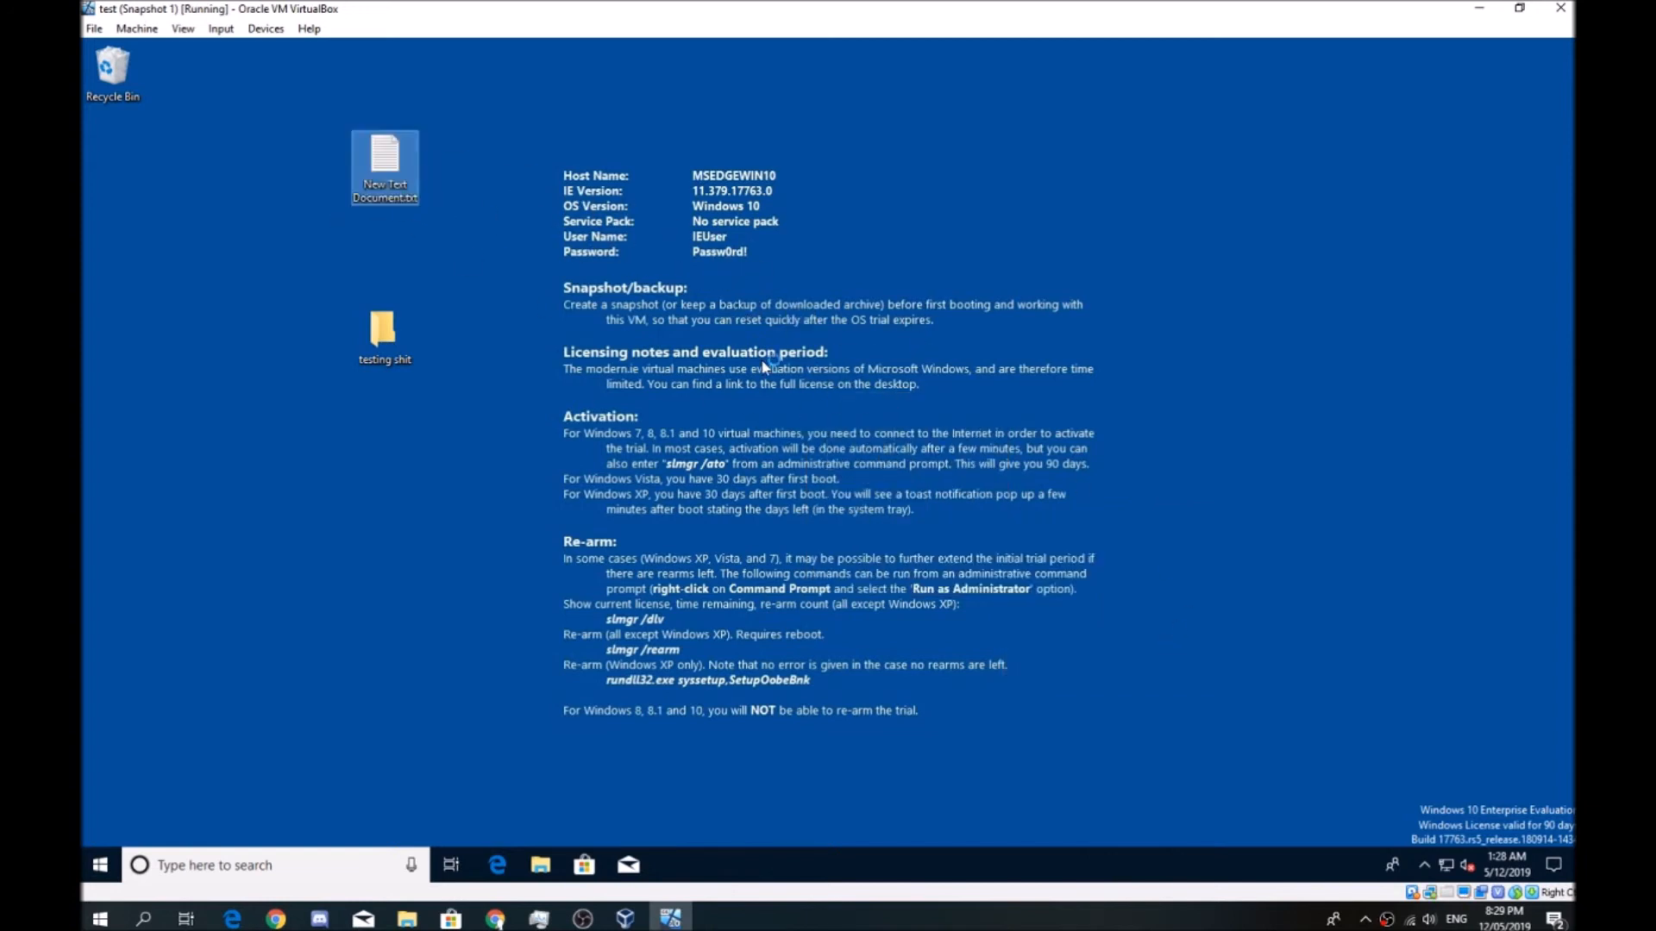
pyautogui.click(508, 285)
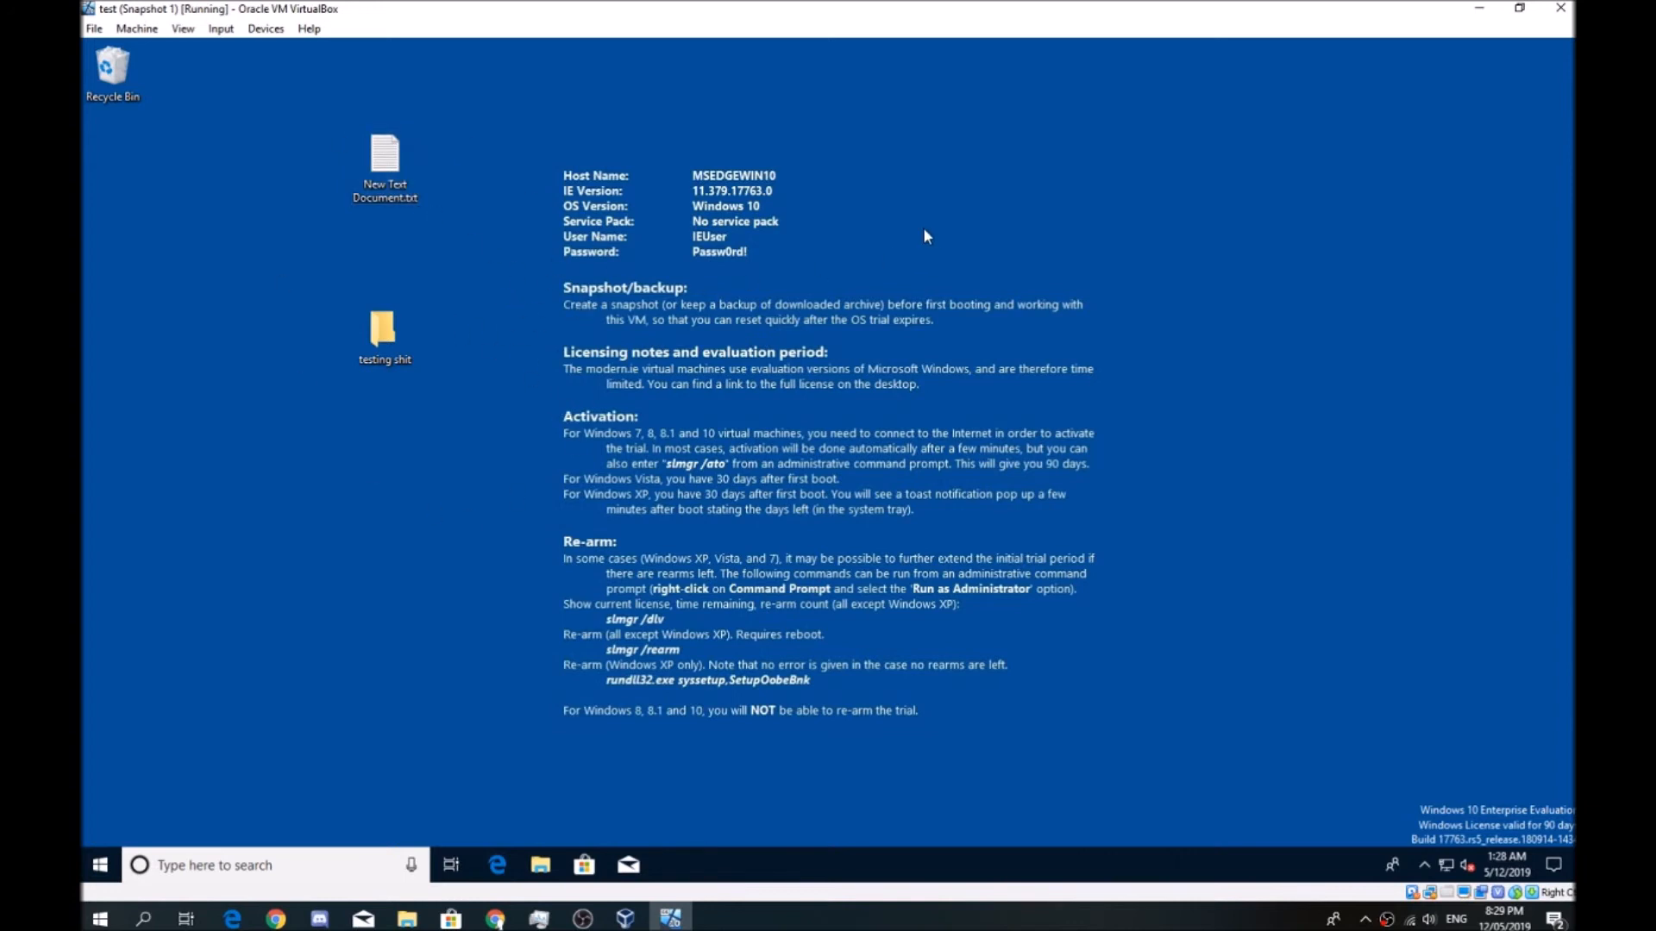
# Close the test virtual machine by powering it off, without restoring the current snapshot
pyautogui.click(1560, 8)
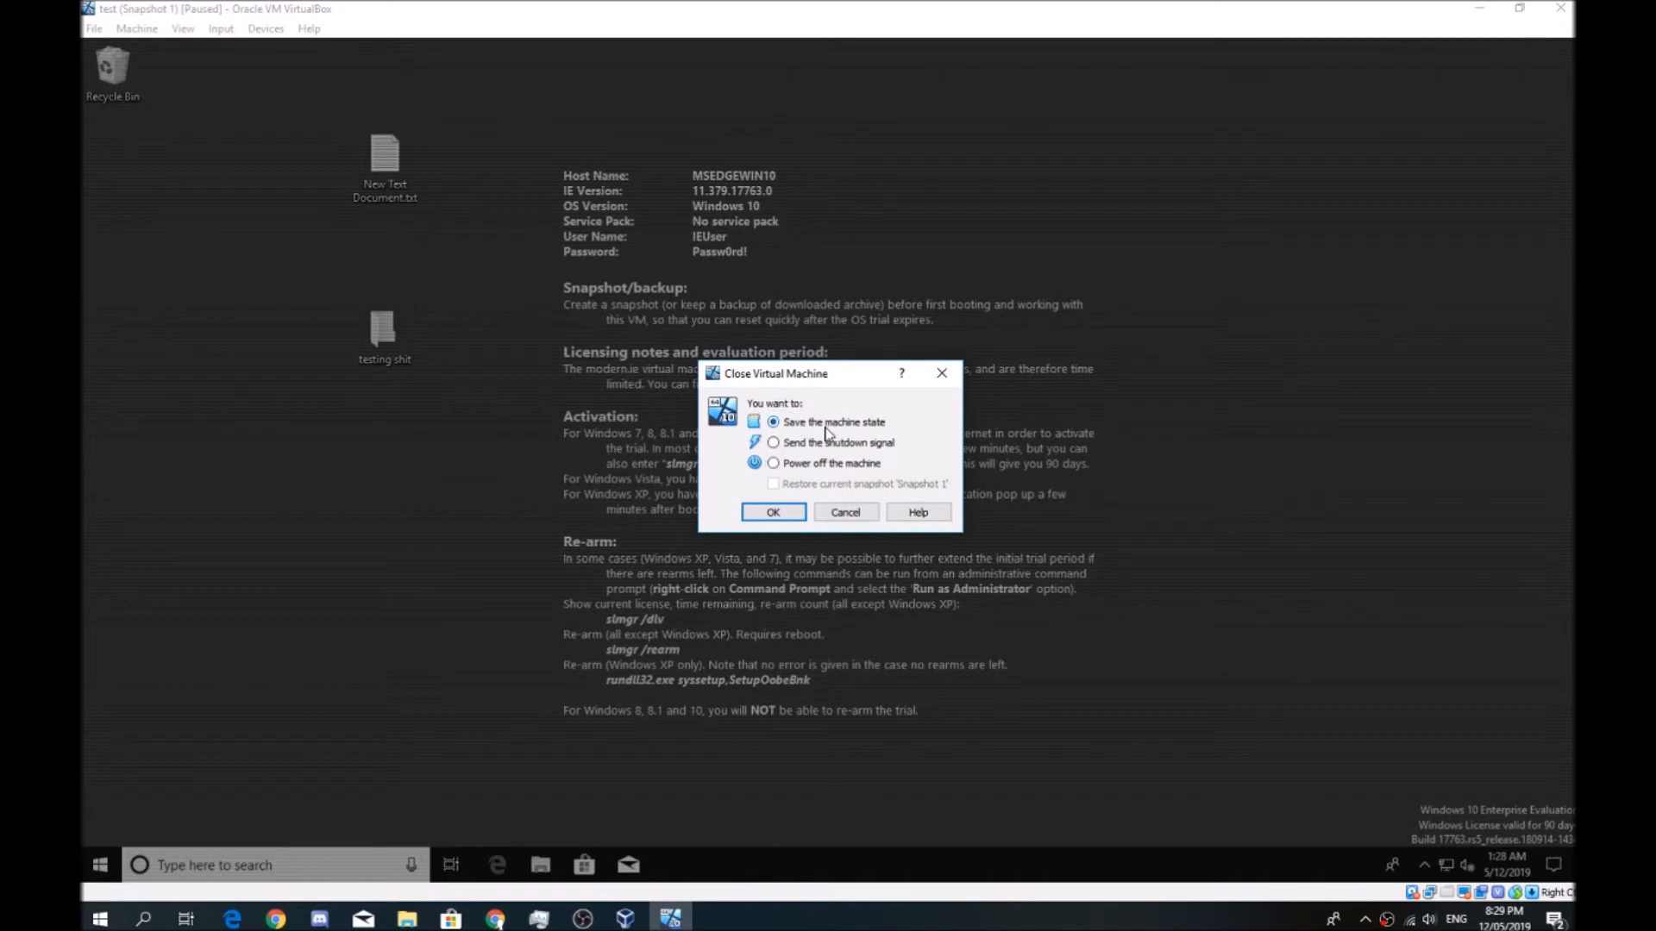
pyautogui.click(818, 465)
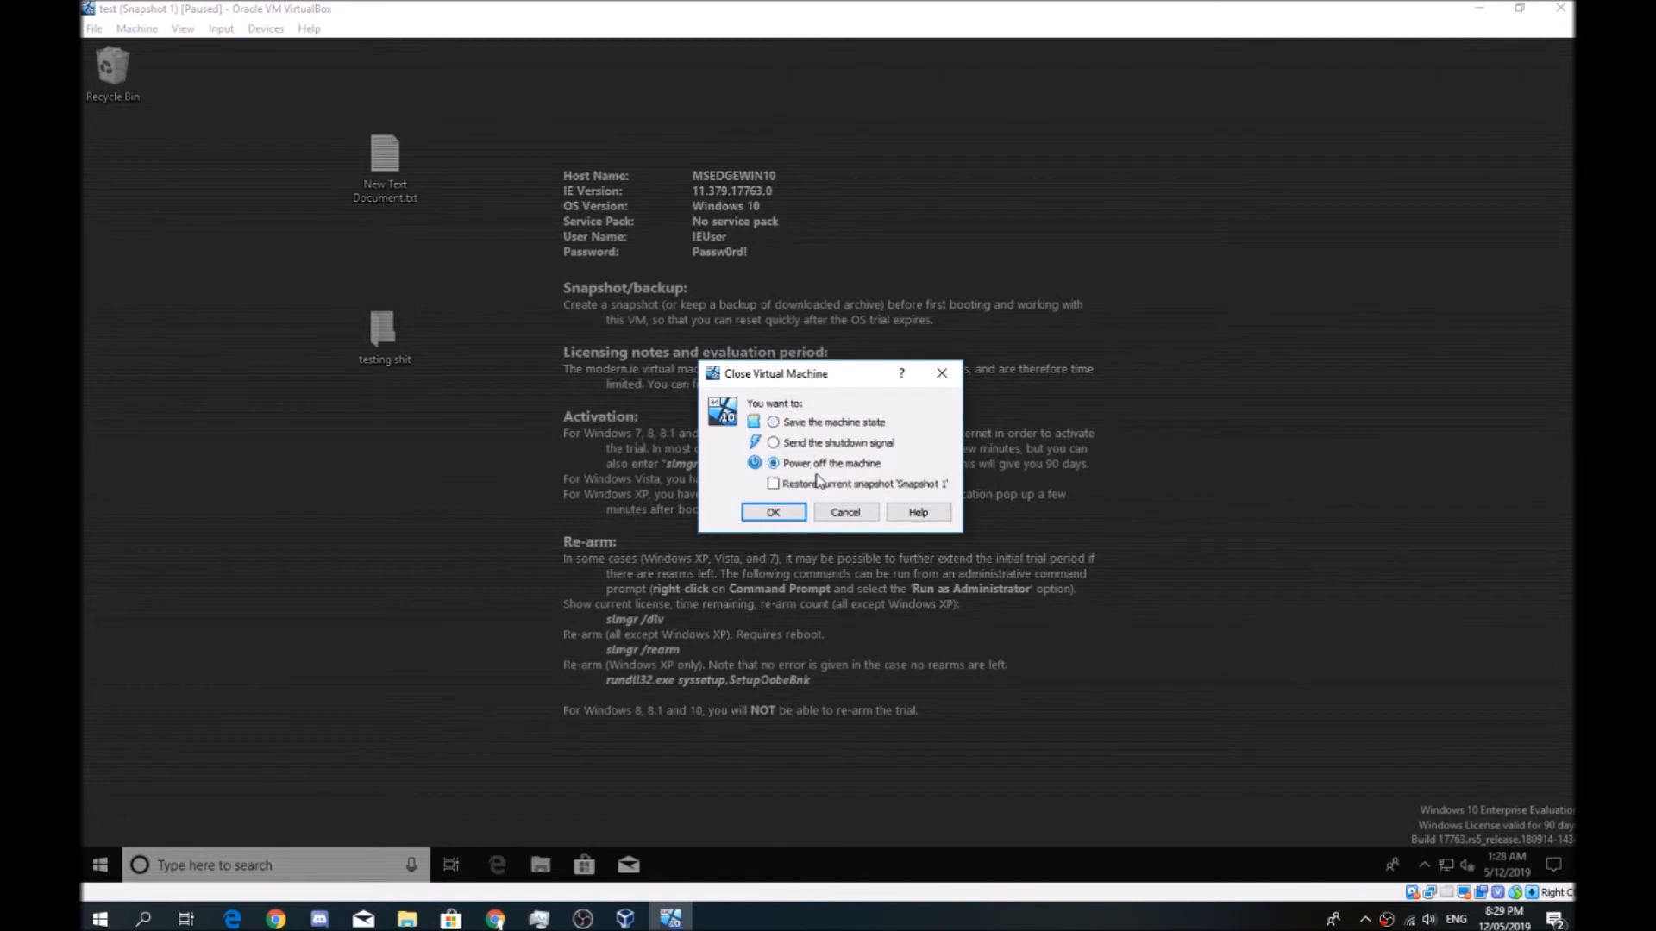
pyautogui.click(795, 516)
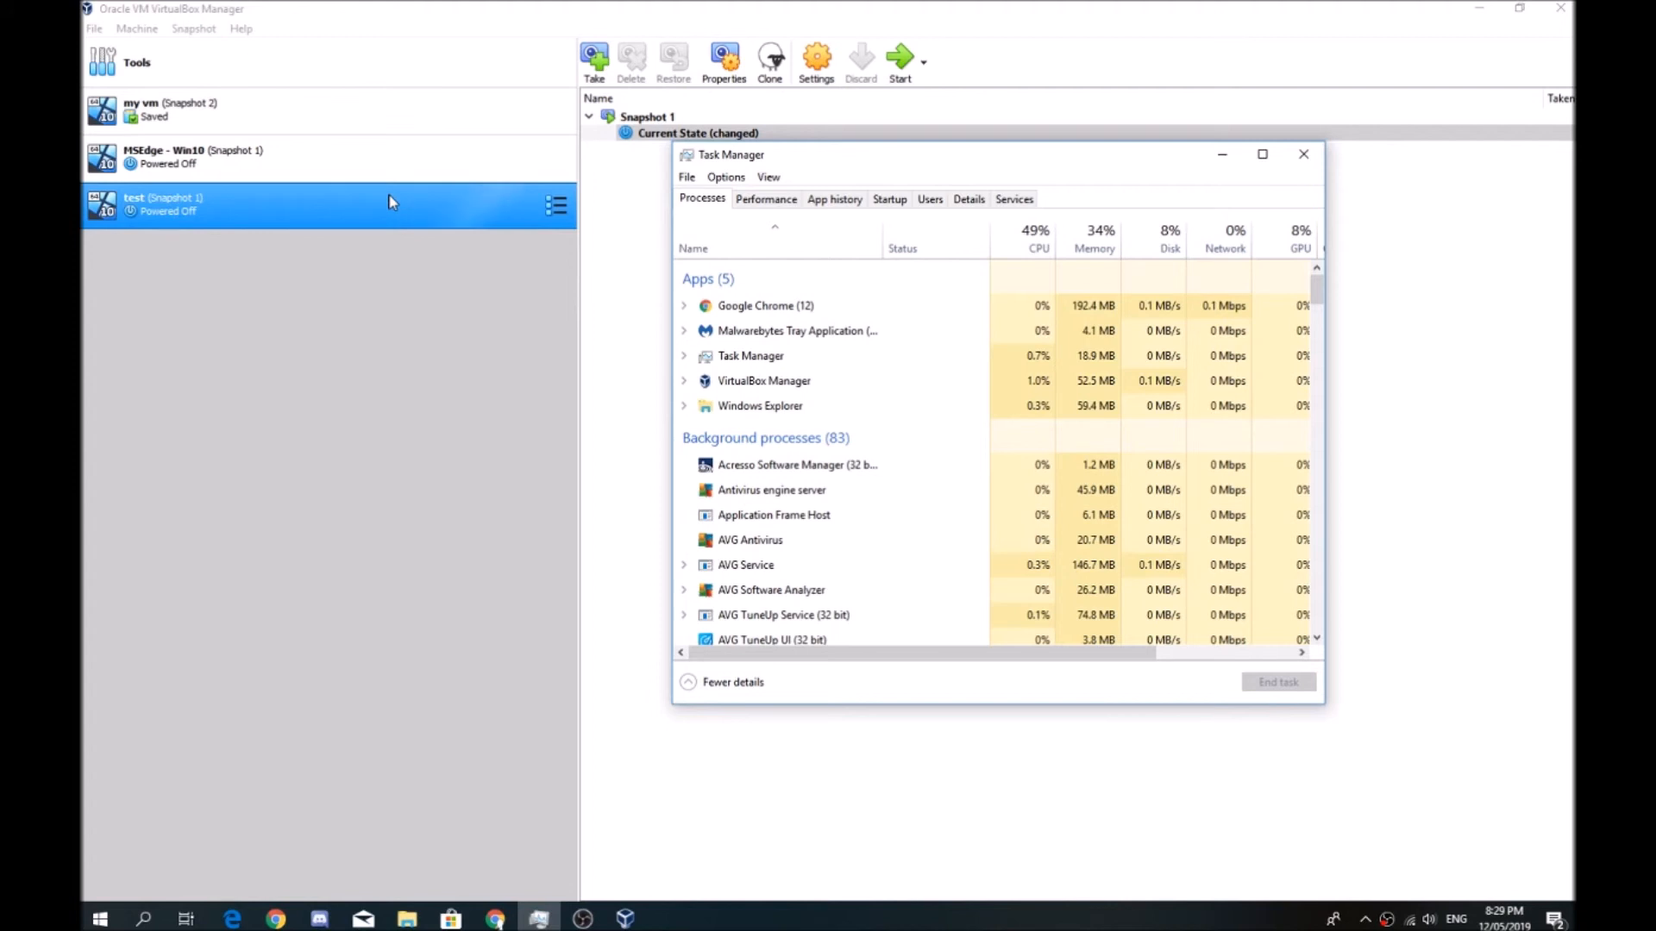
# Close Task Manager and restore the test machine to Snapshot 1 without creating a snapshot of its current state
pyautogui.click(1303, 155)
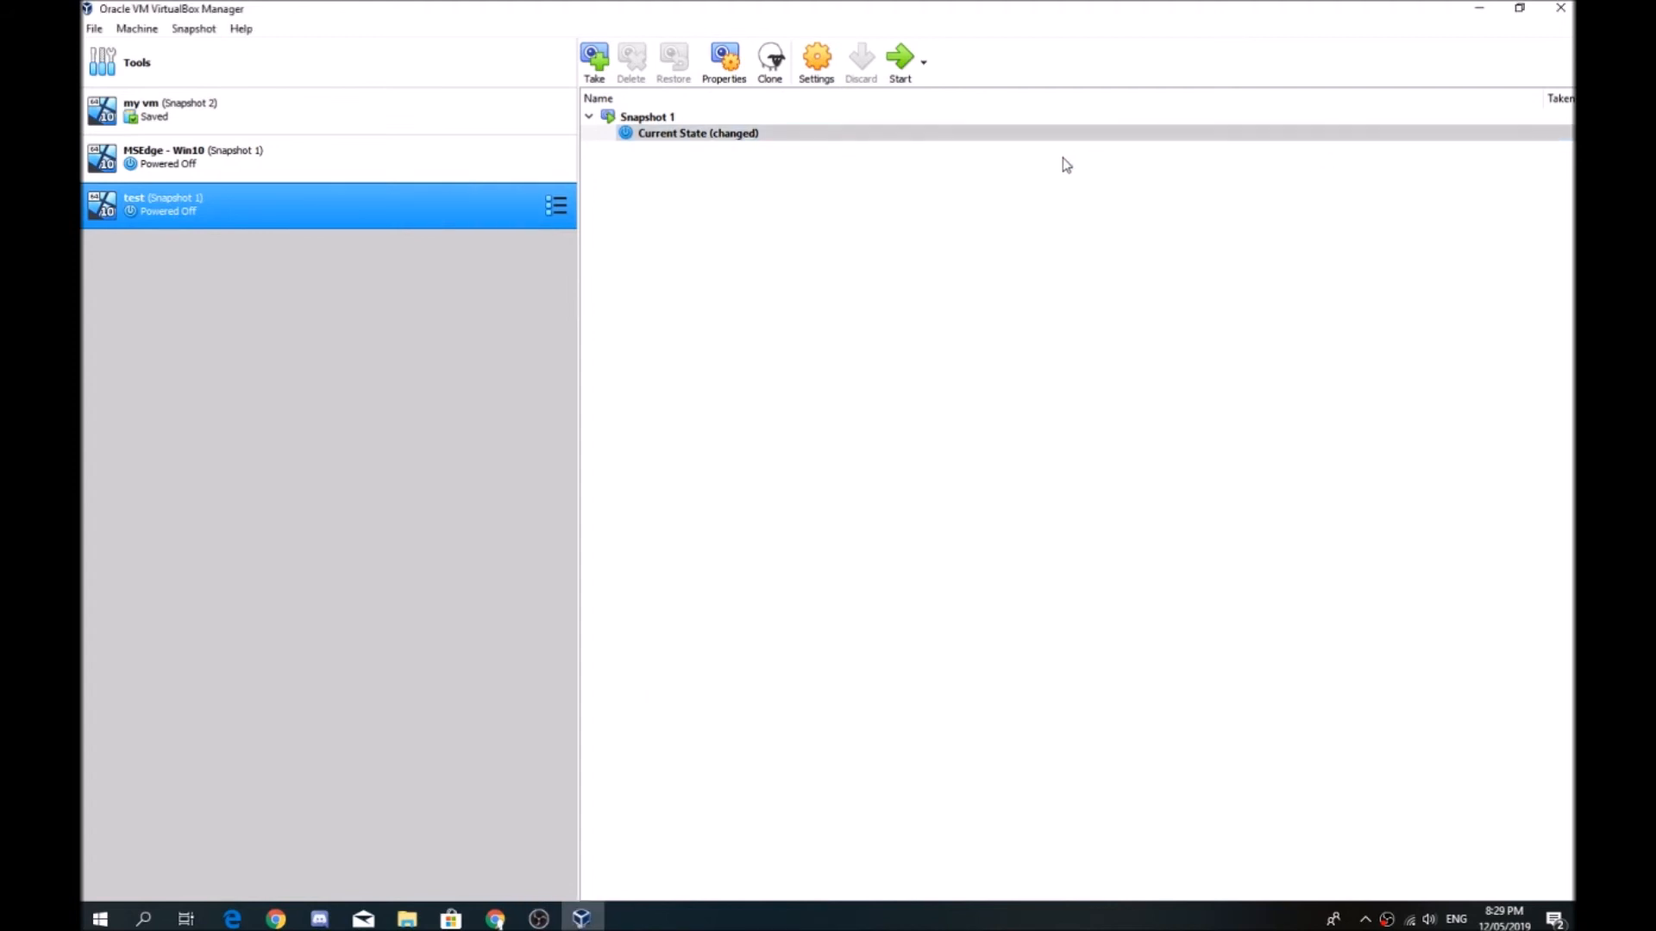
pyautogui.click(1033, 134)
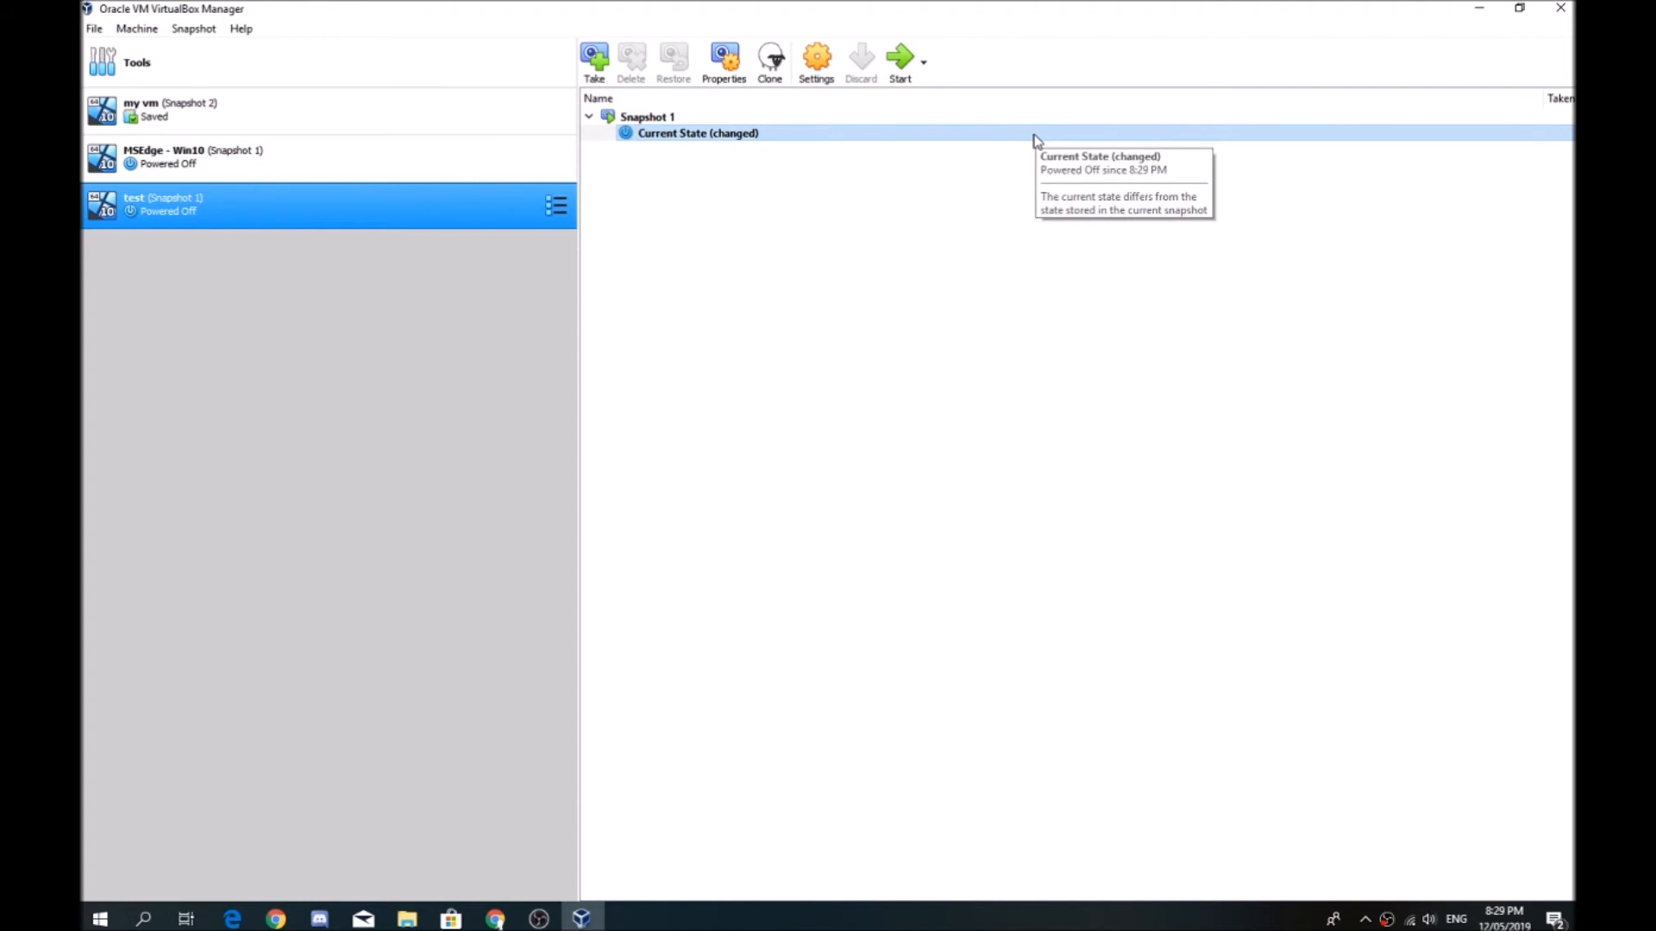
pyautogui.click(634, 120)
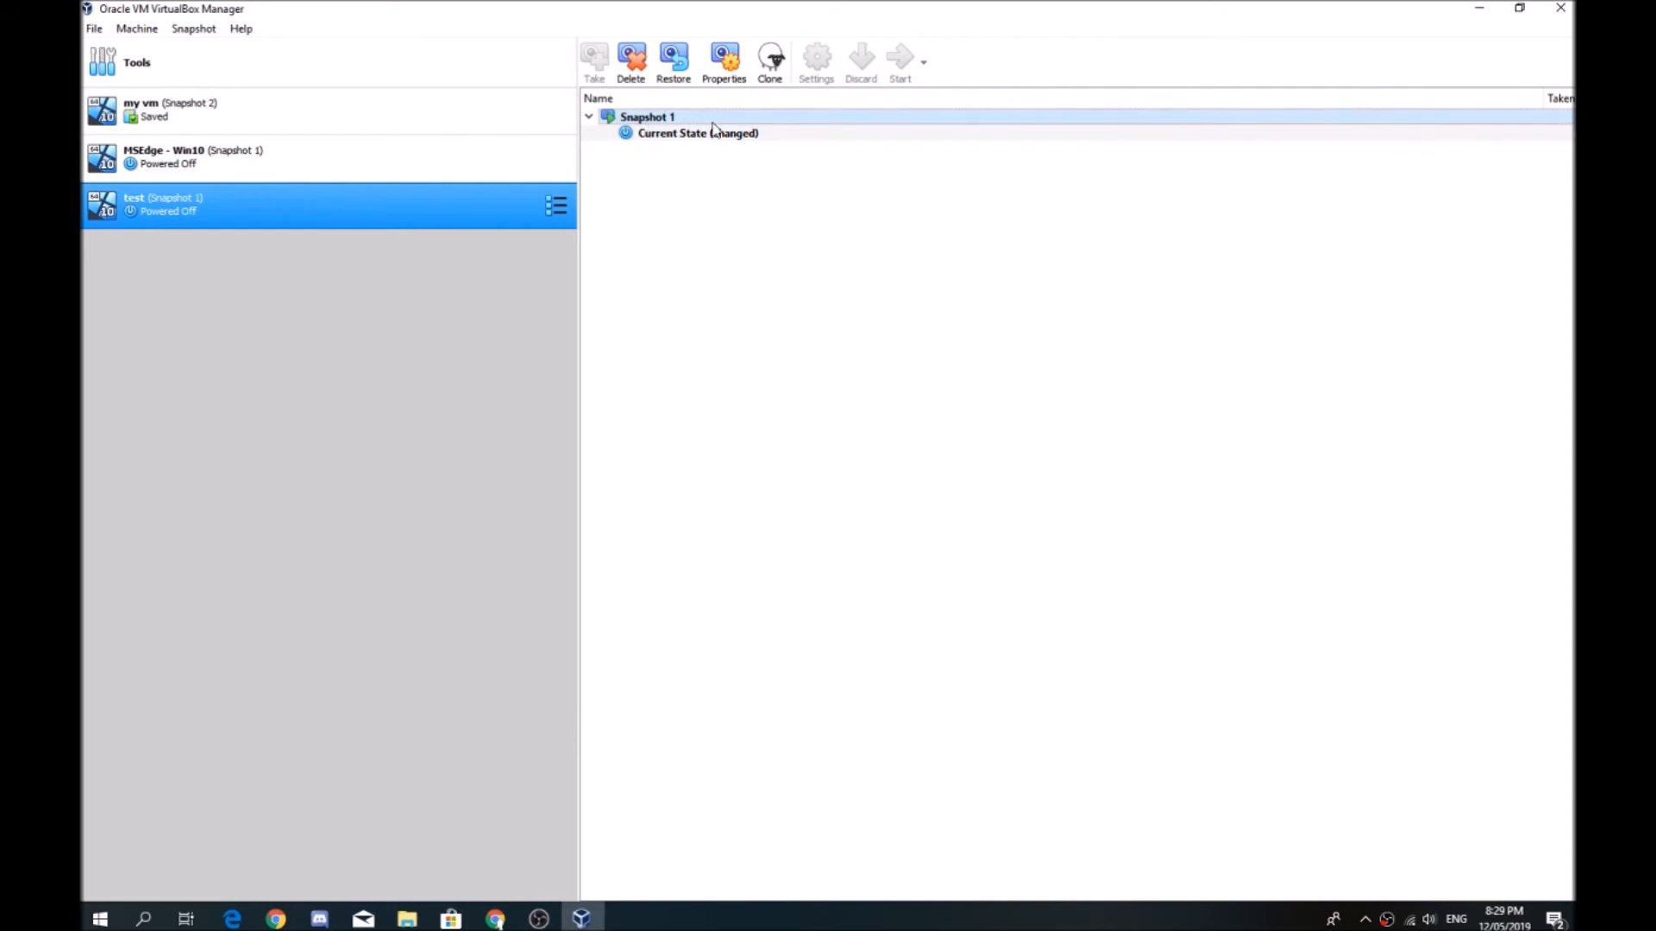
pyautogui.click(671, 80)
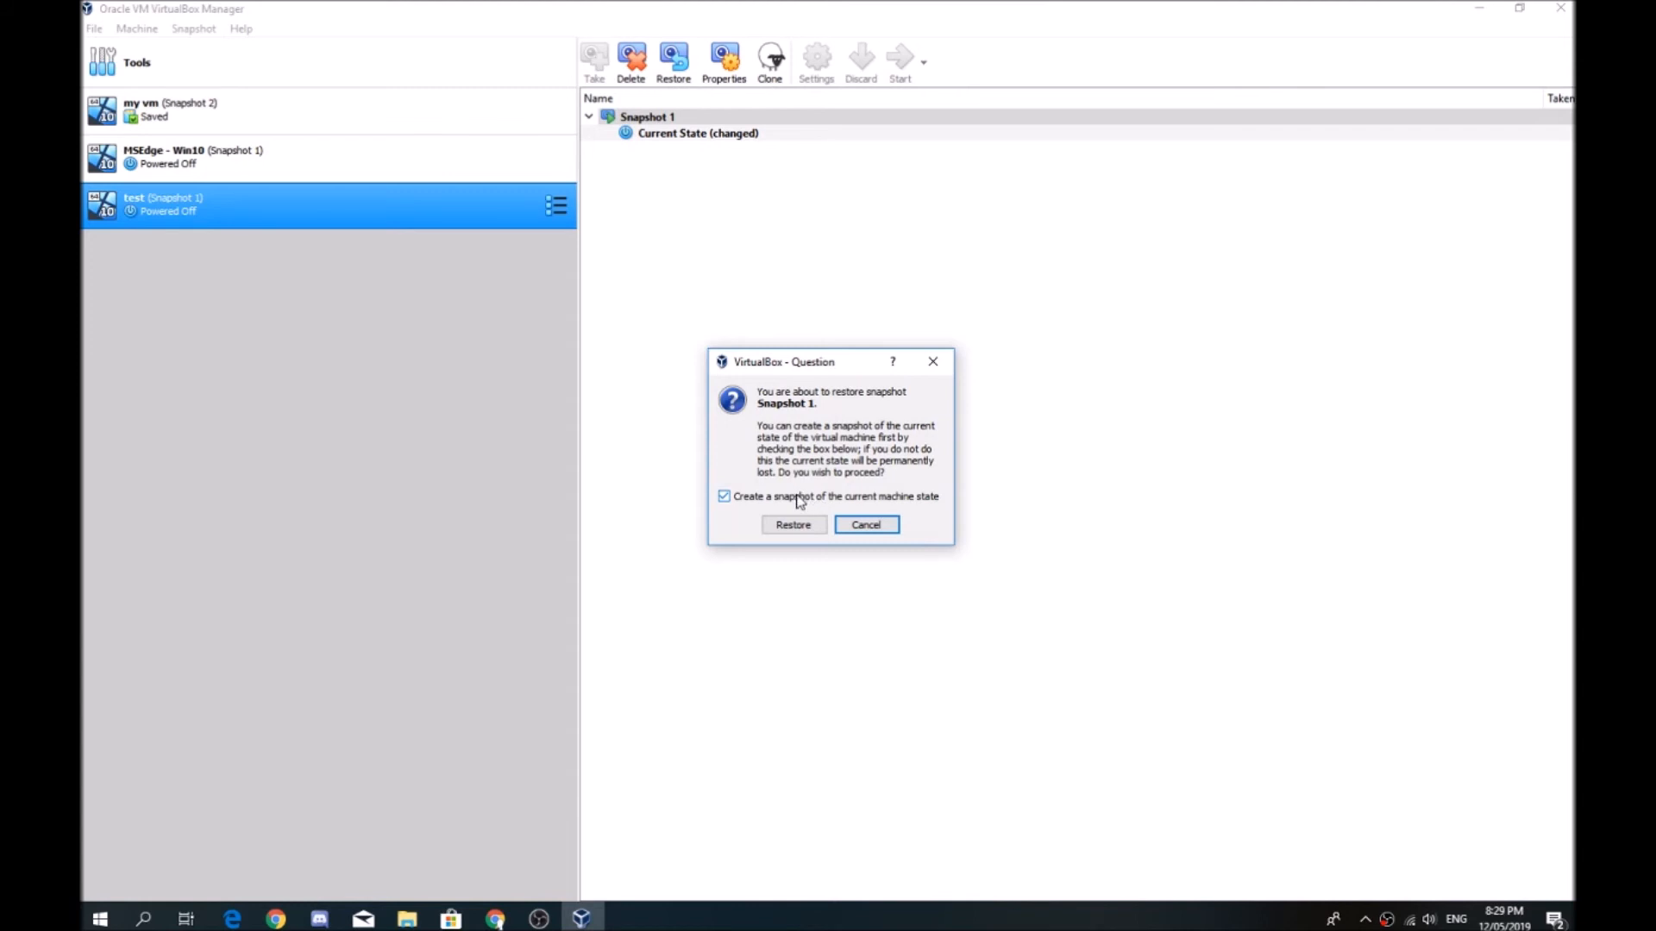
pyautogui.click(788, 499)
pyautogui.click(792, 524)
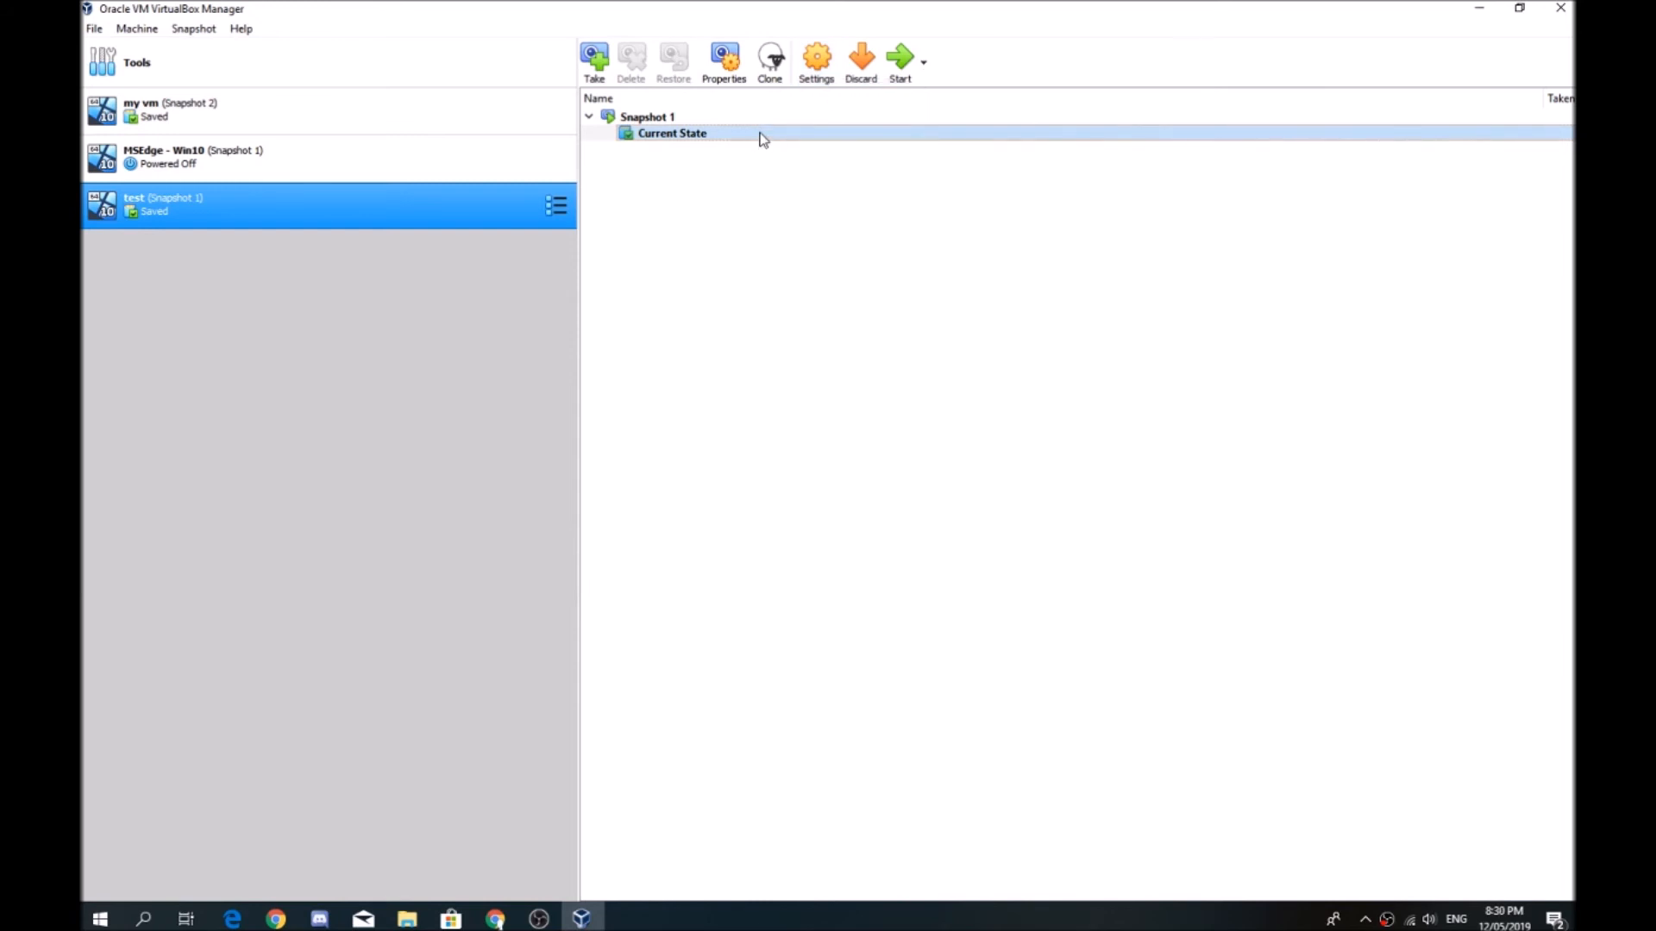
# Start the test virtual machine from its restored state
pyautogui.click(894, 62)
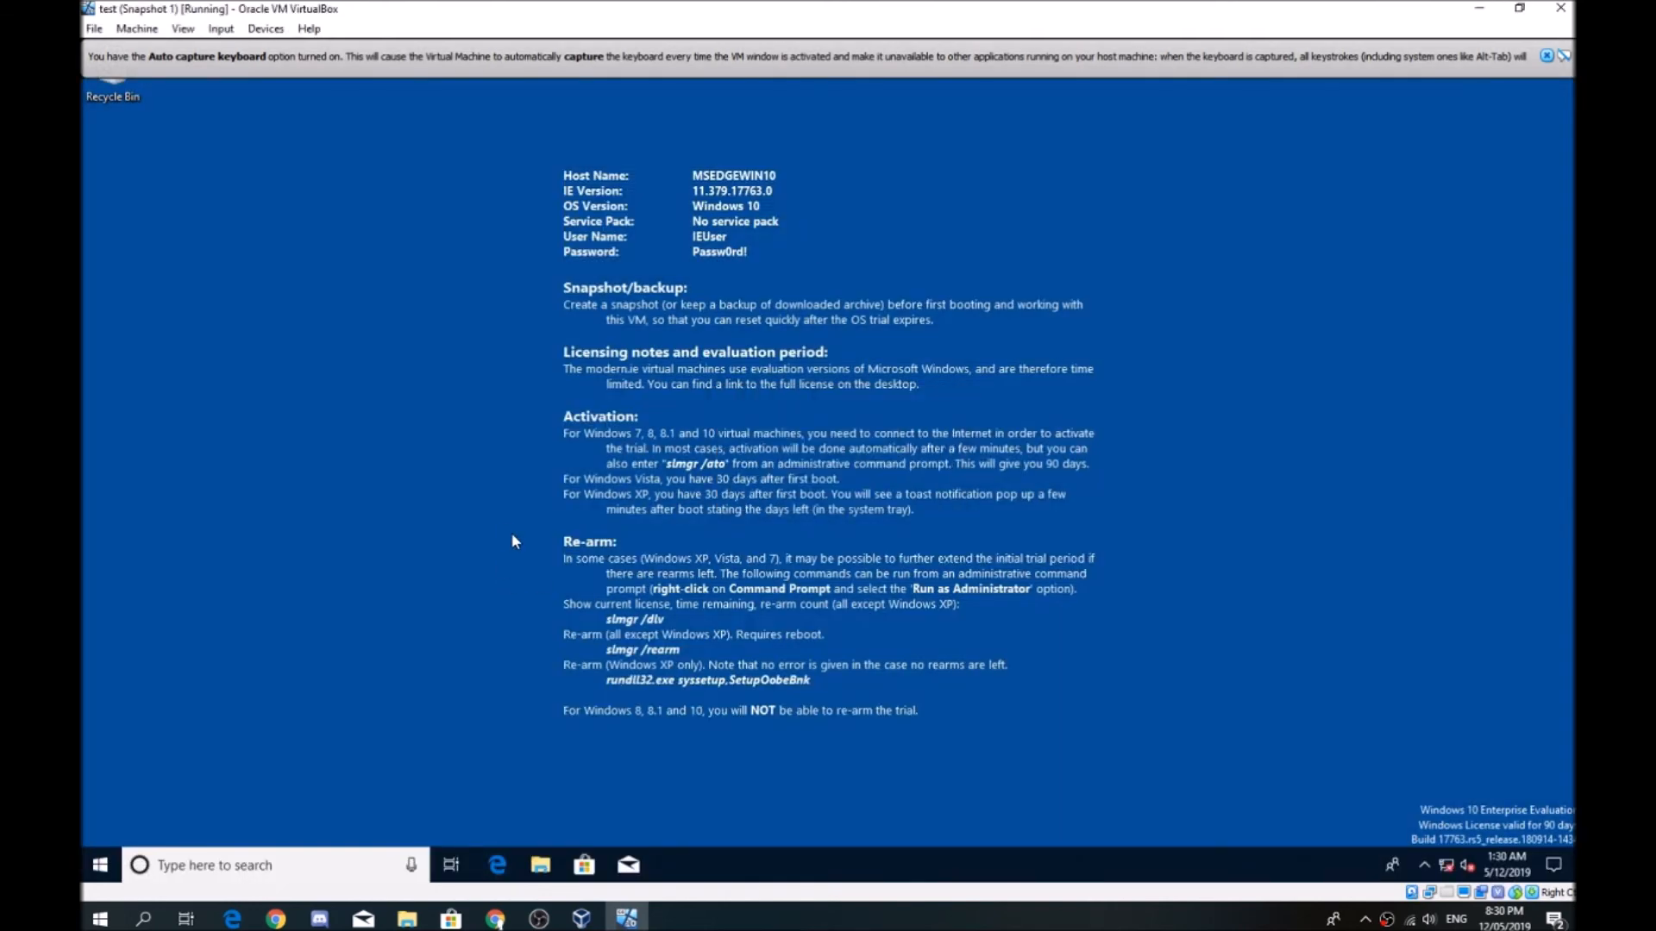
pyautogui.rightClick(632, 460)
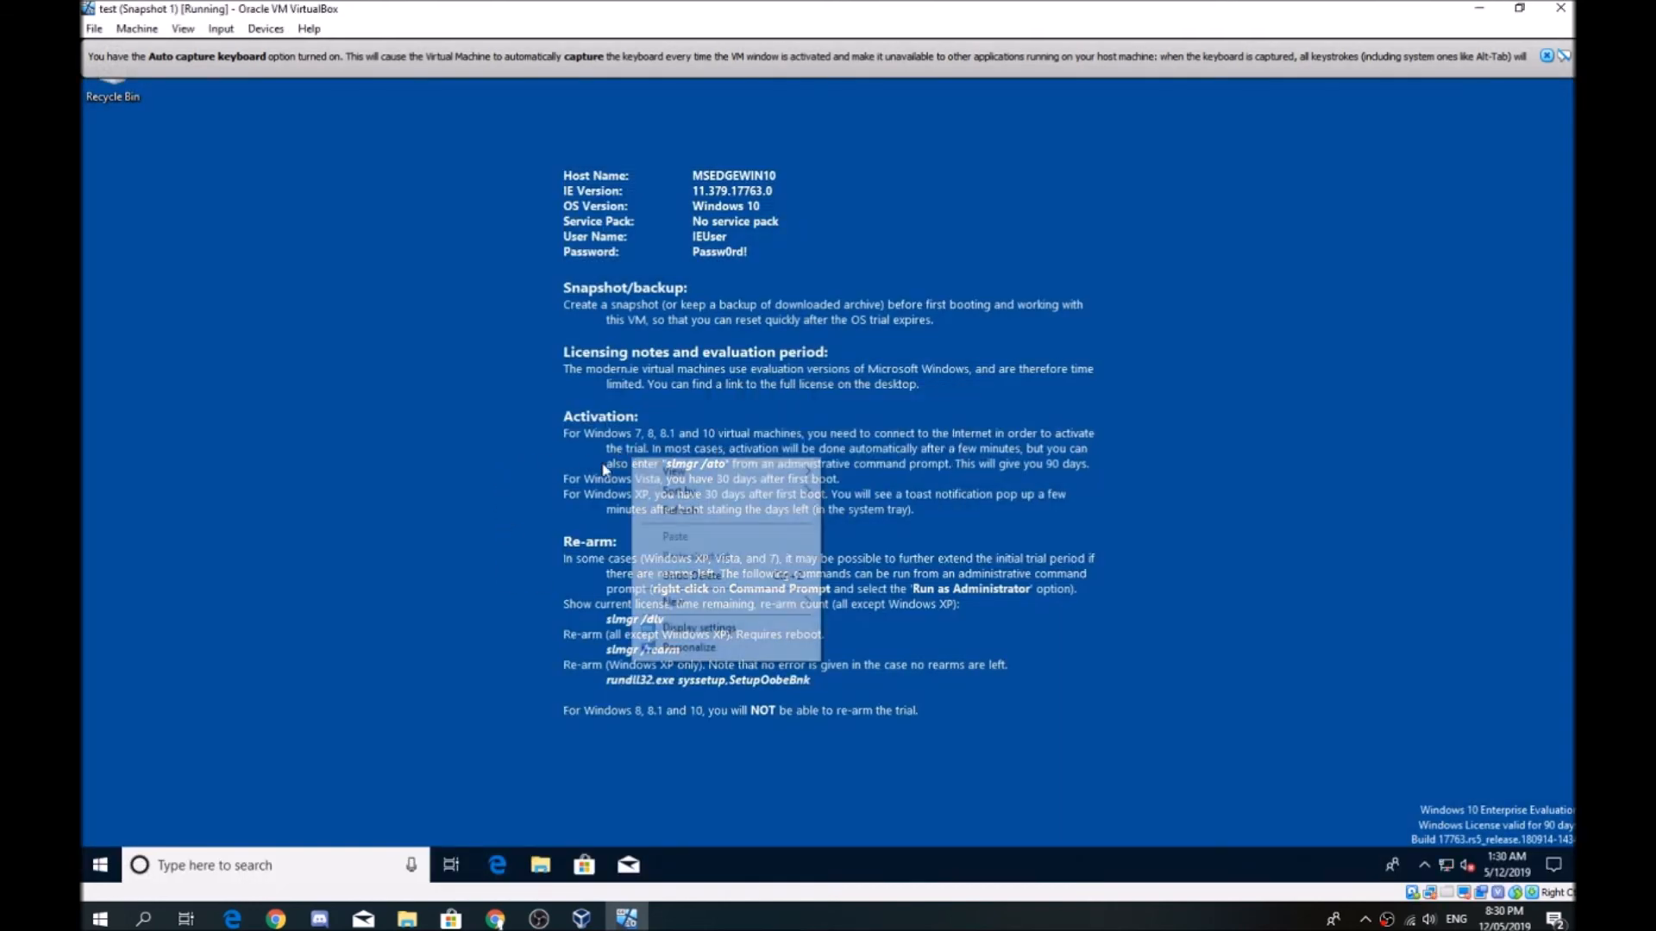
pyautogui.click(897, 483)
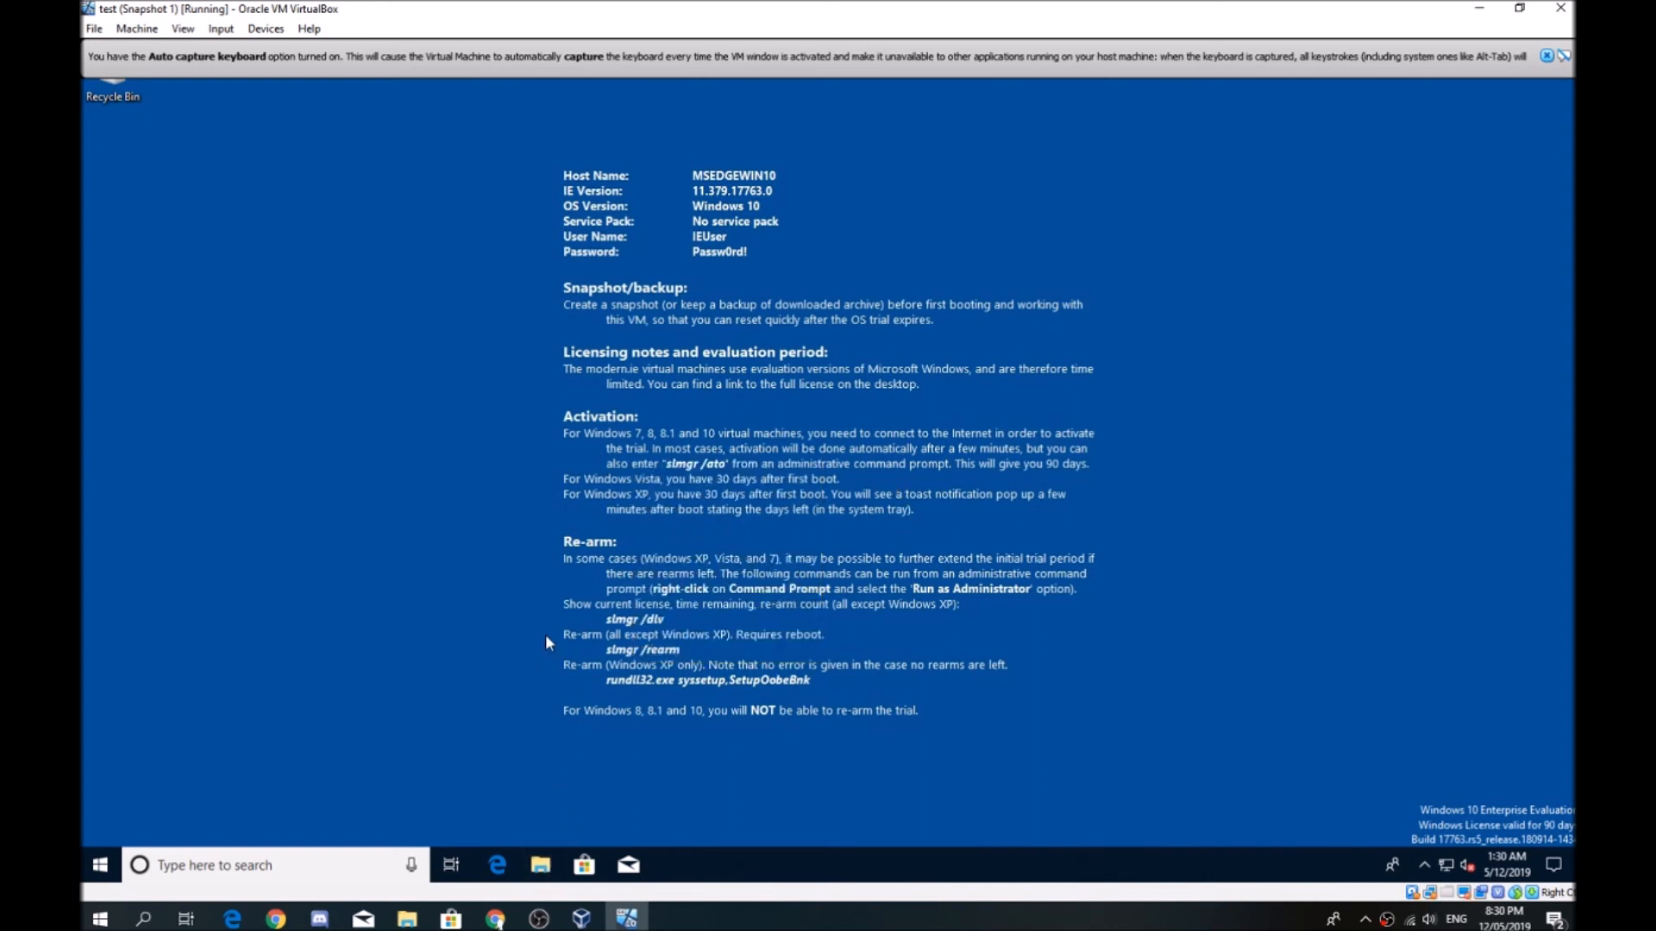
# Examine the guest's Desktop, Downloads, Documents, Pictures, Music, Videos and OneDrive folders in File Explorer, dismissing the OneDrive setup and closing the window
pyautogui.click(541, 865)
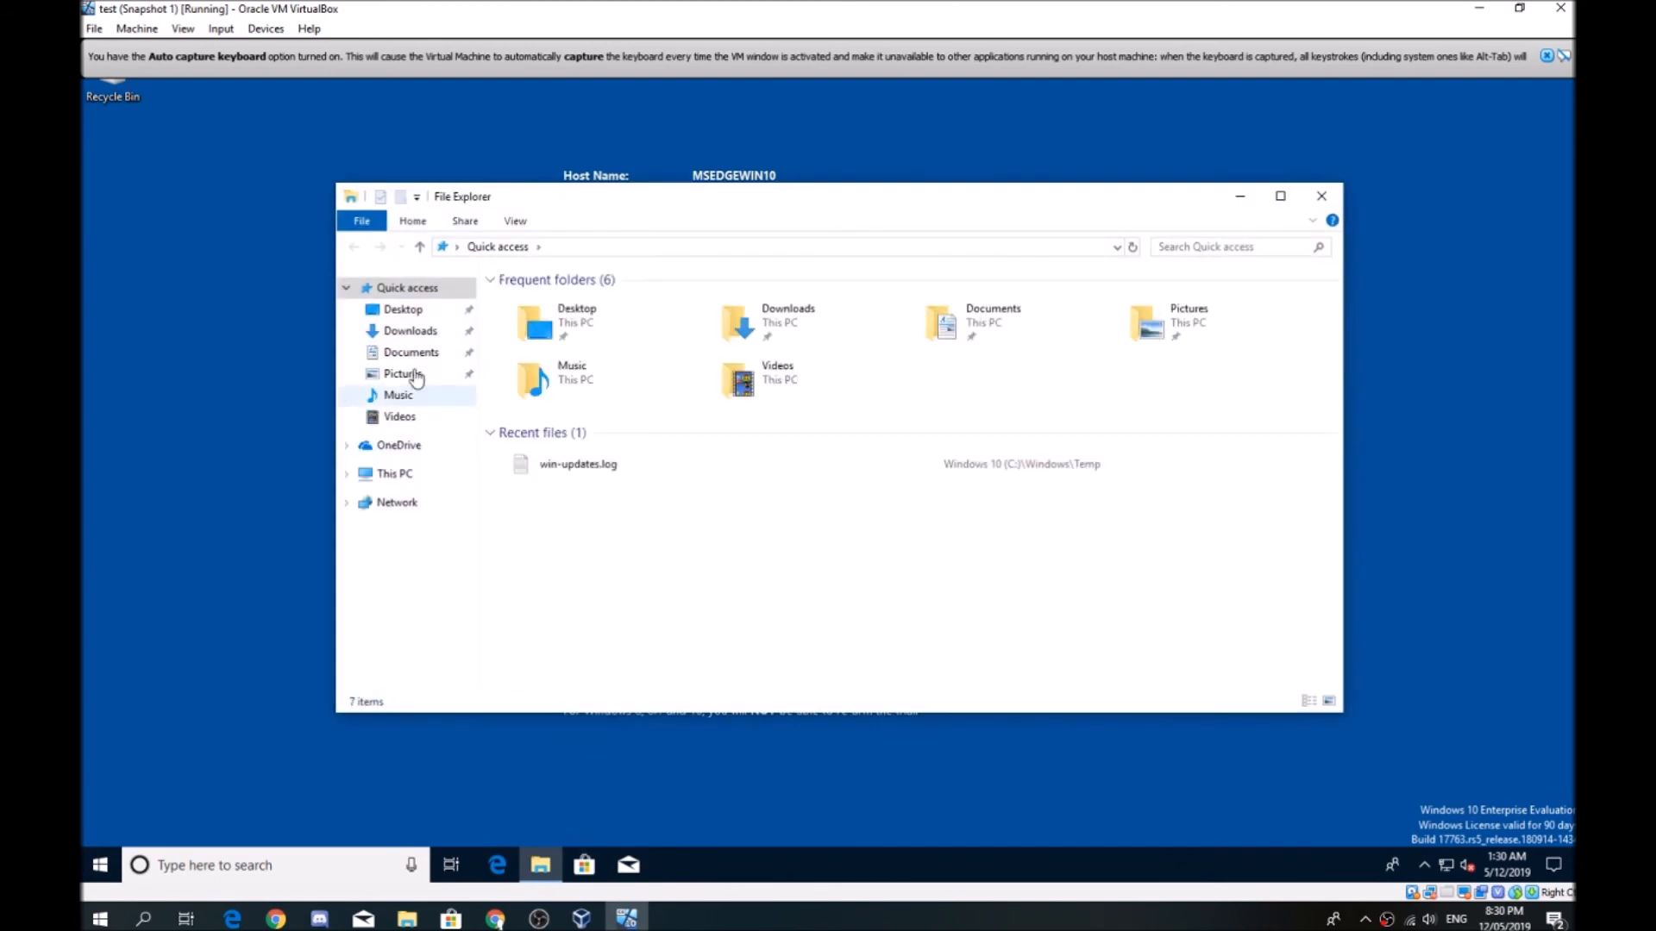
pyautogui.click(557, 467)
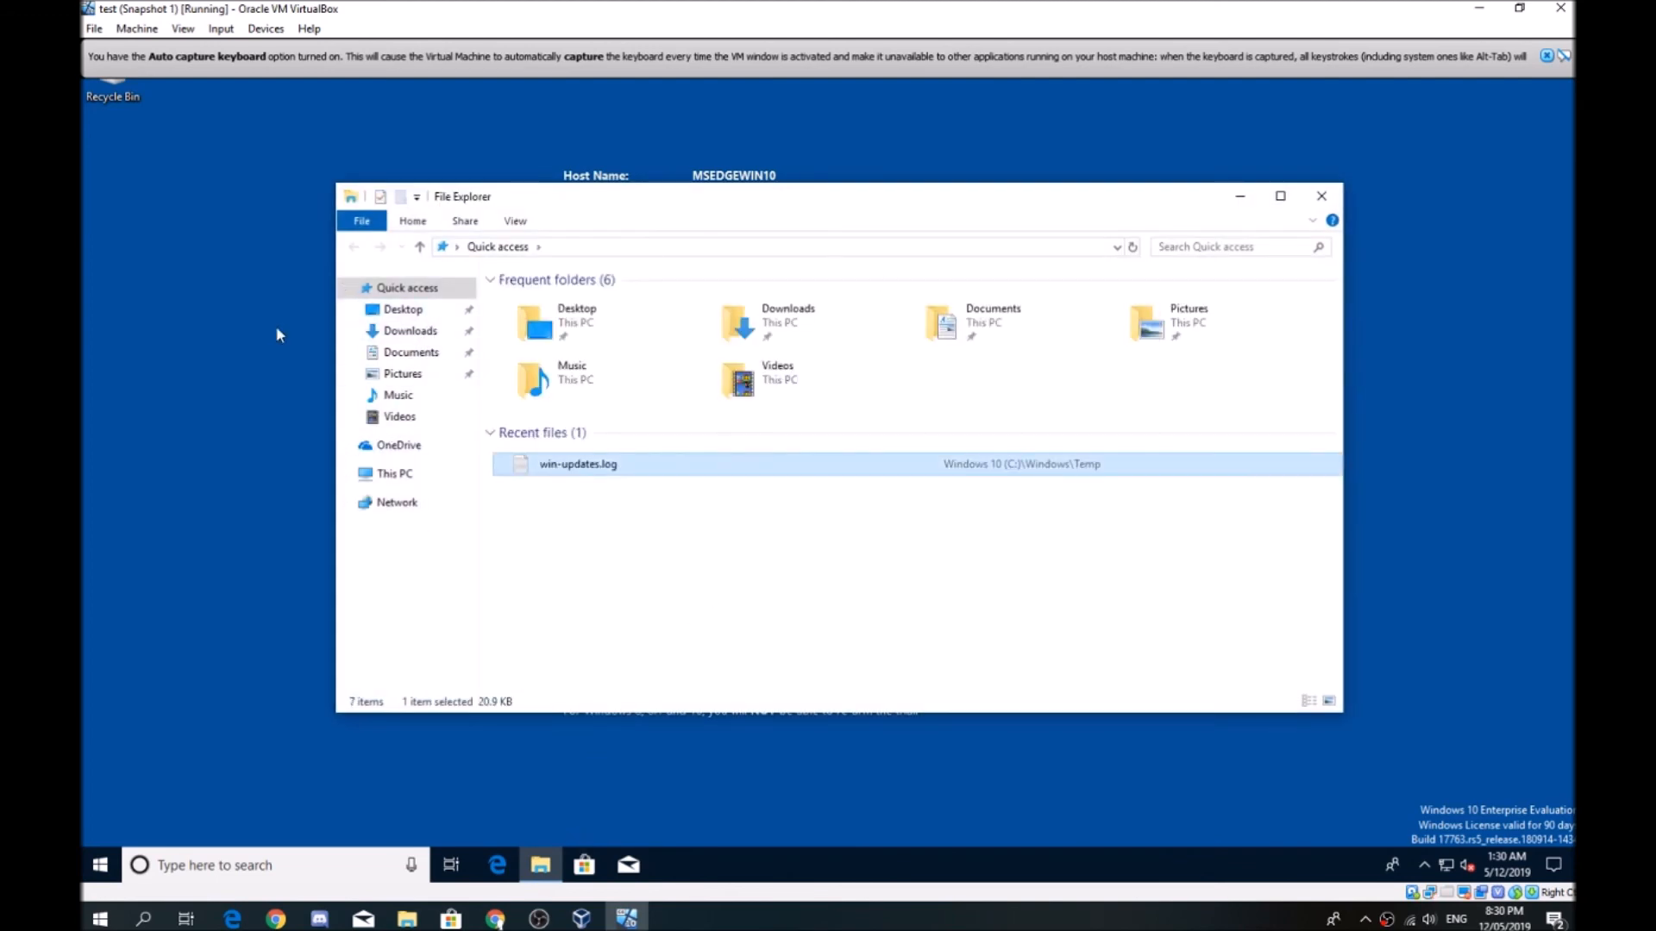
pyautogui.click(402, 310)
pyautogui.click(414, 333)
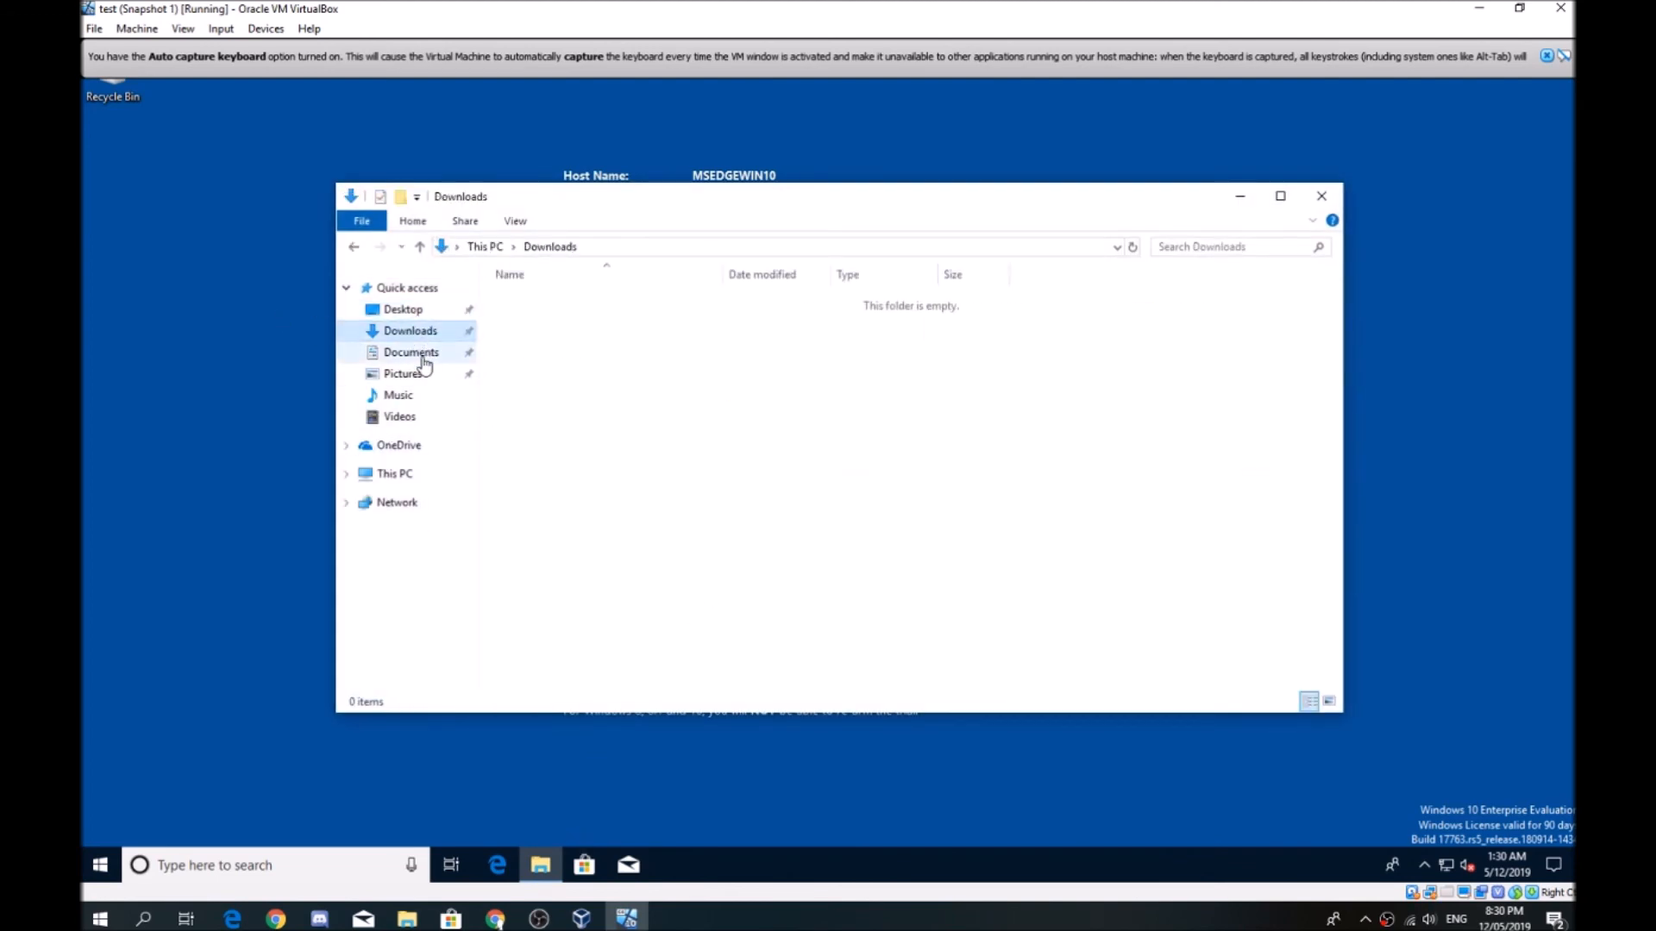
pyautogui.click(414, 354)
pyautogui.click(420, 379)
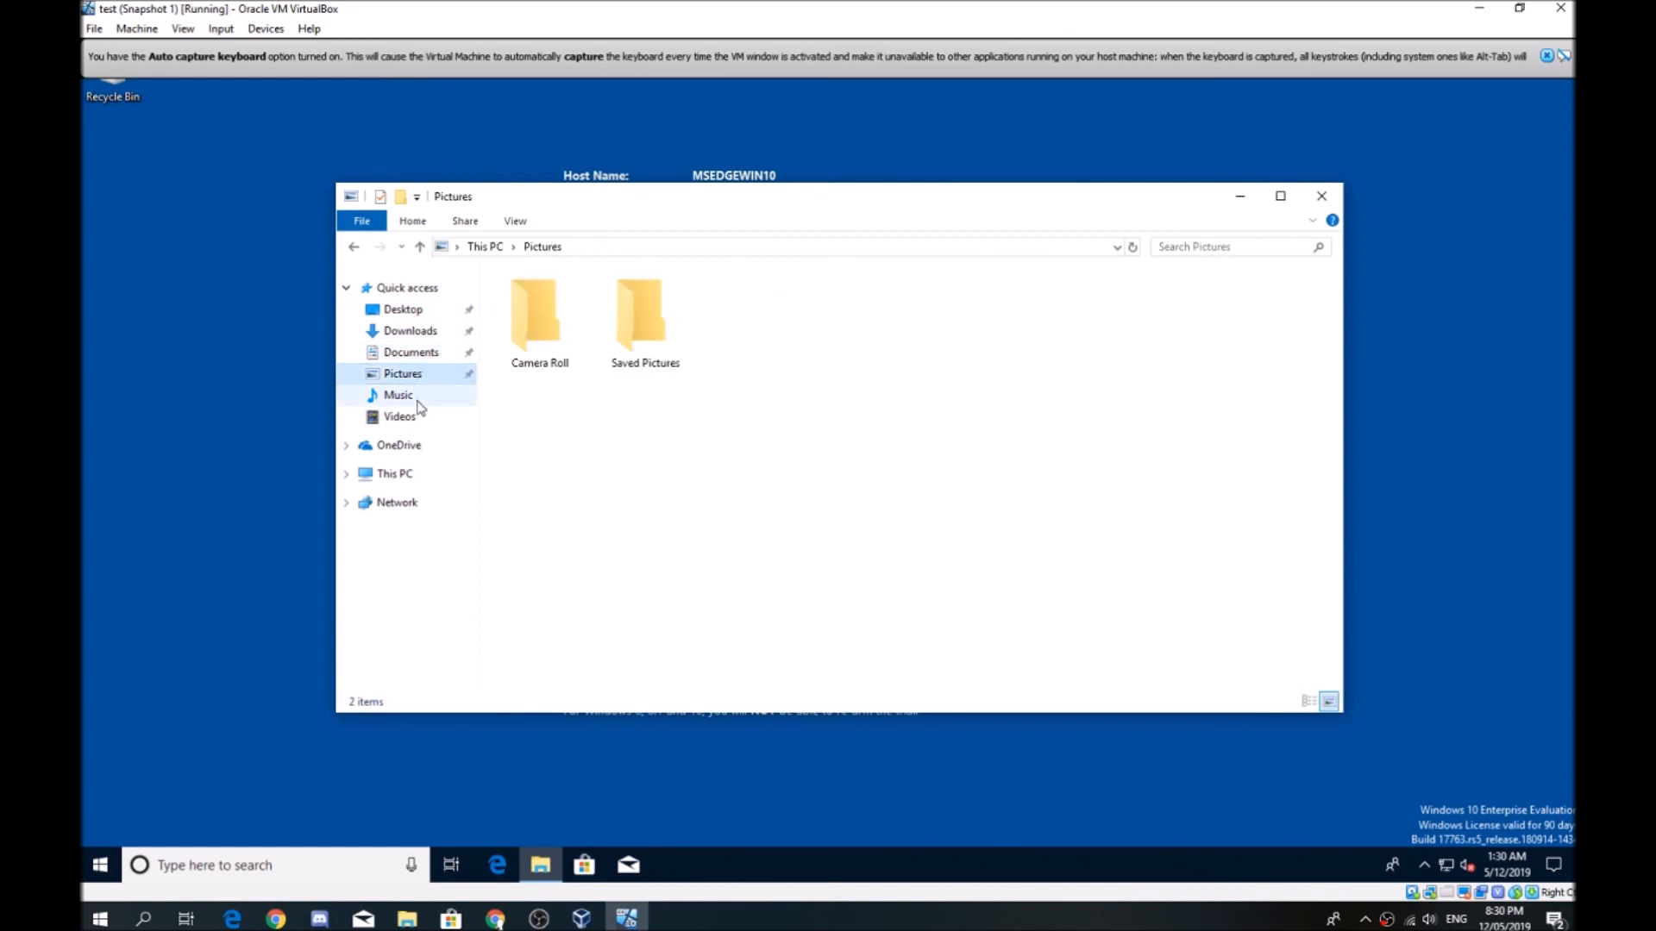
pyautogui.click(416, 401)
pyautogui.click(407, 417)
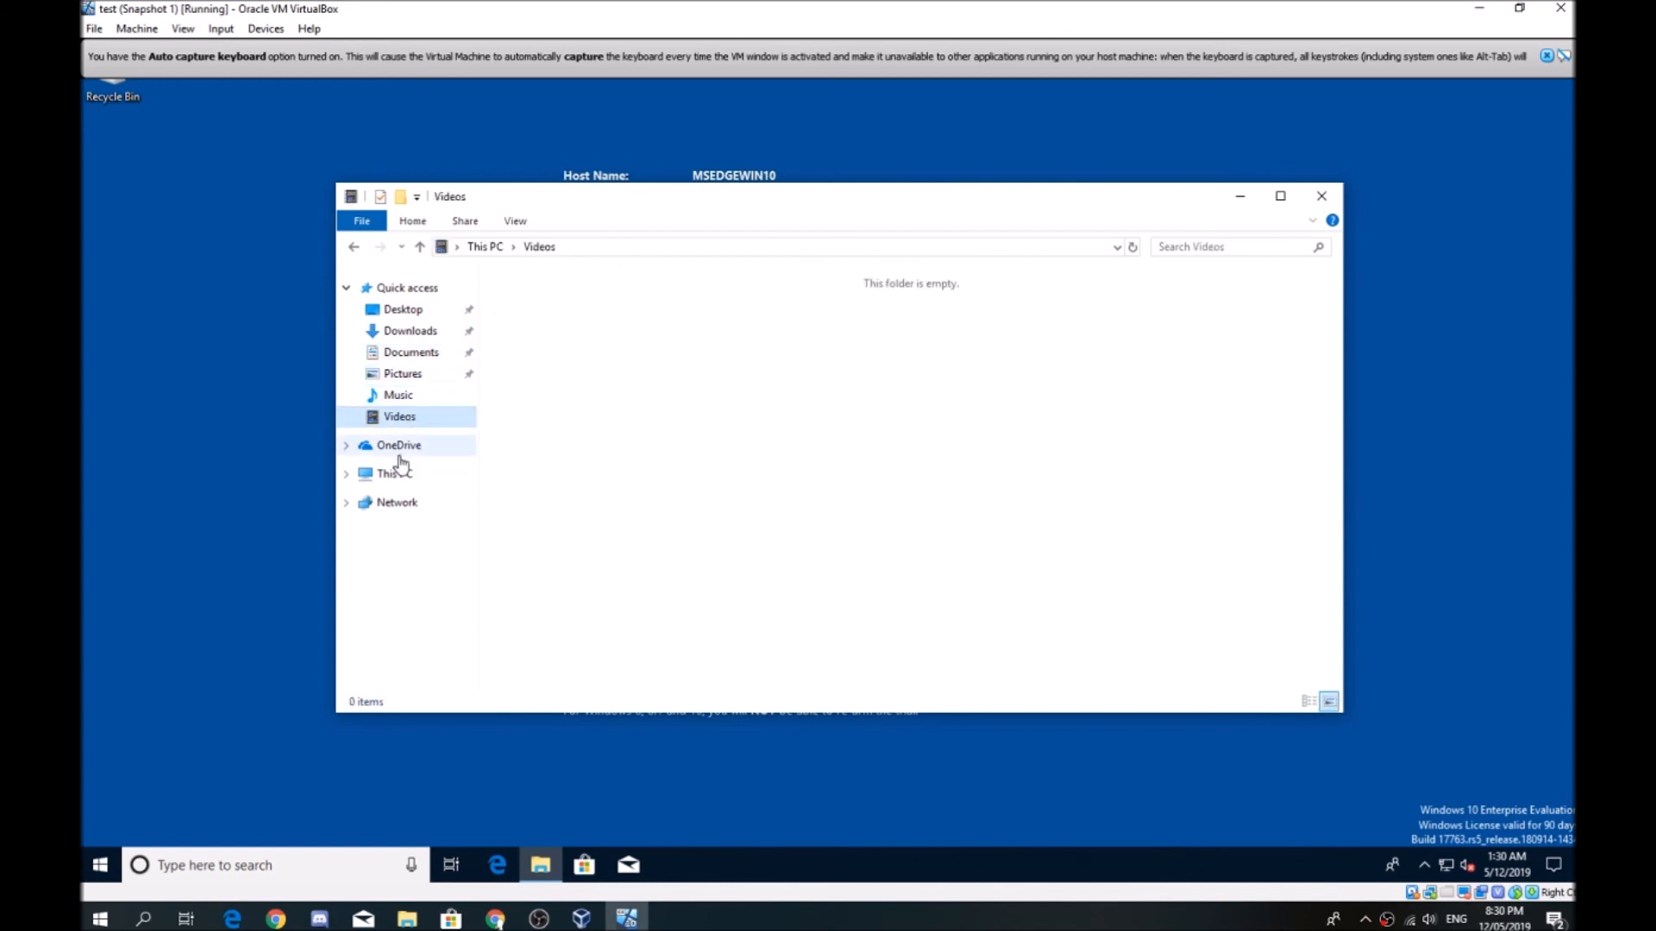
pyautogui.click(398, 448)
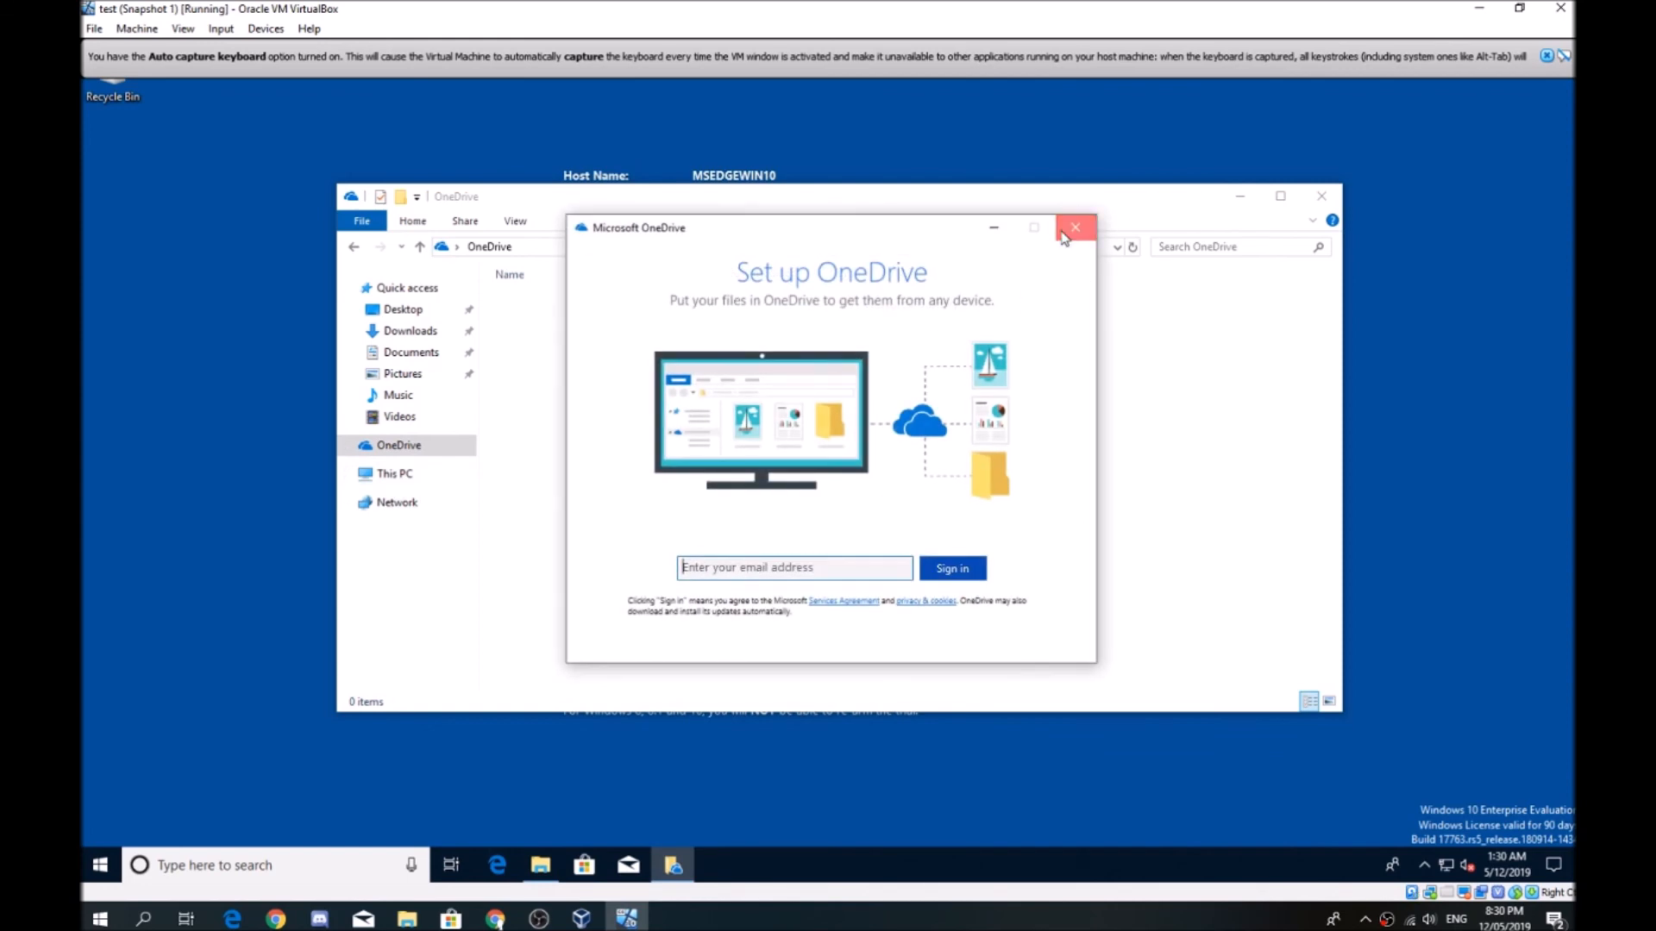
pyautogui.click(1074, 228)
pyautogui.click(1312, 195)
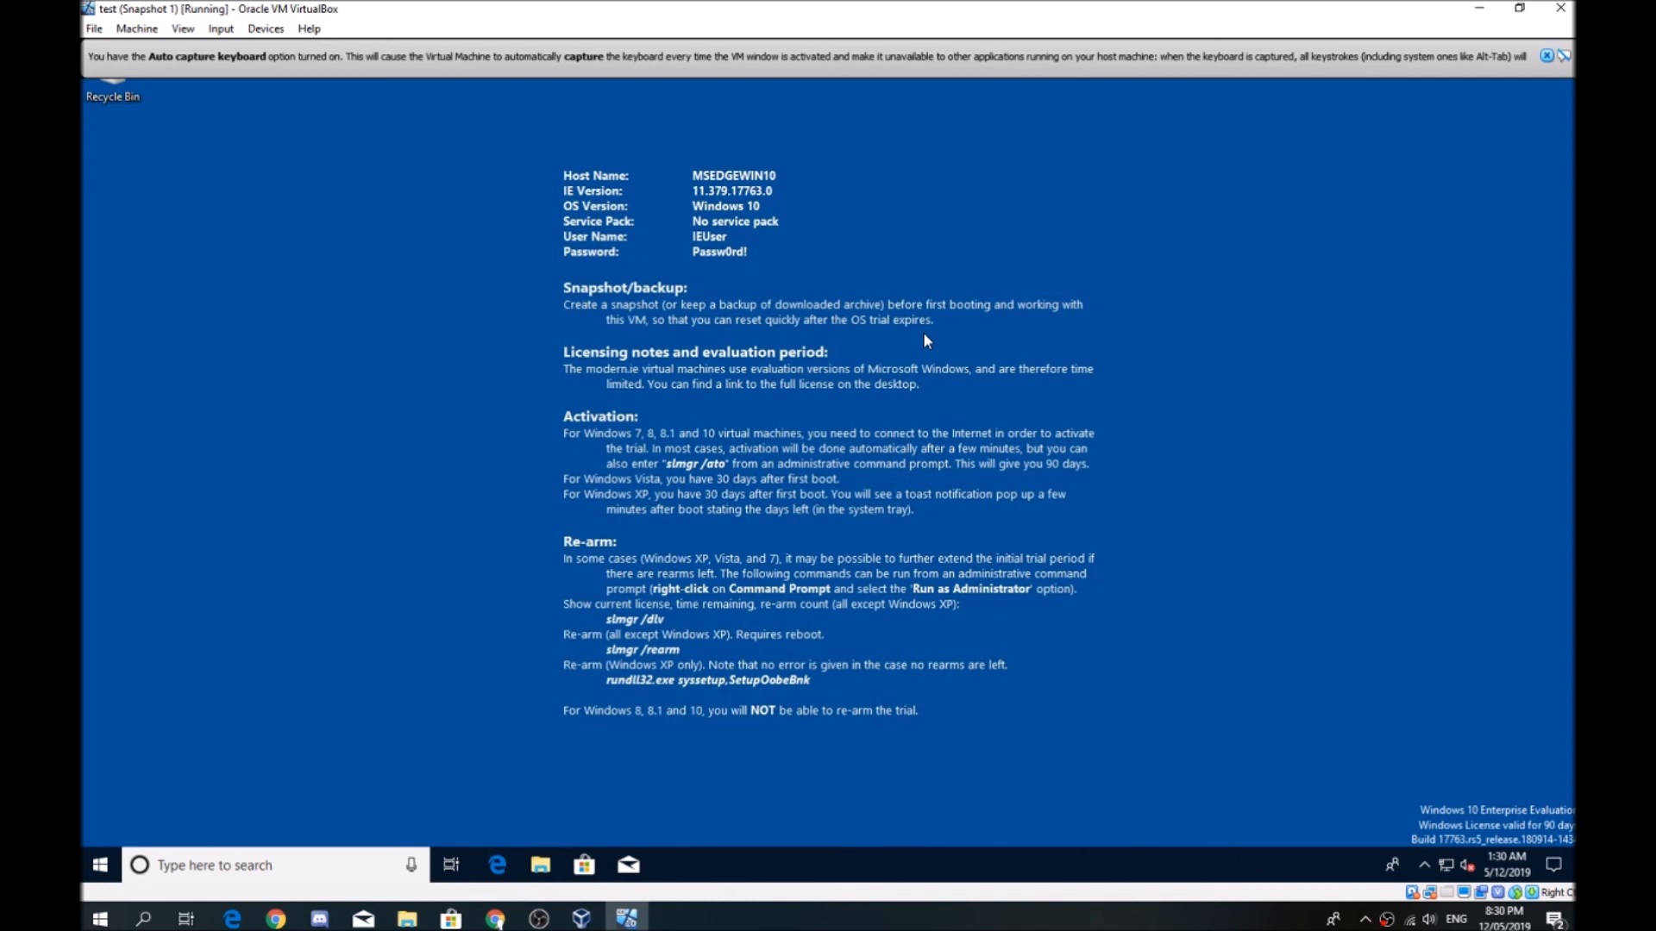
pyautogui.rightClick(845, 324)
pyautogui.click(843, 278)
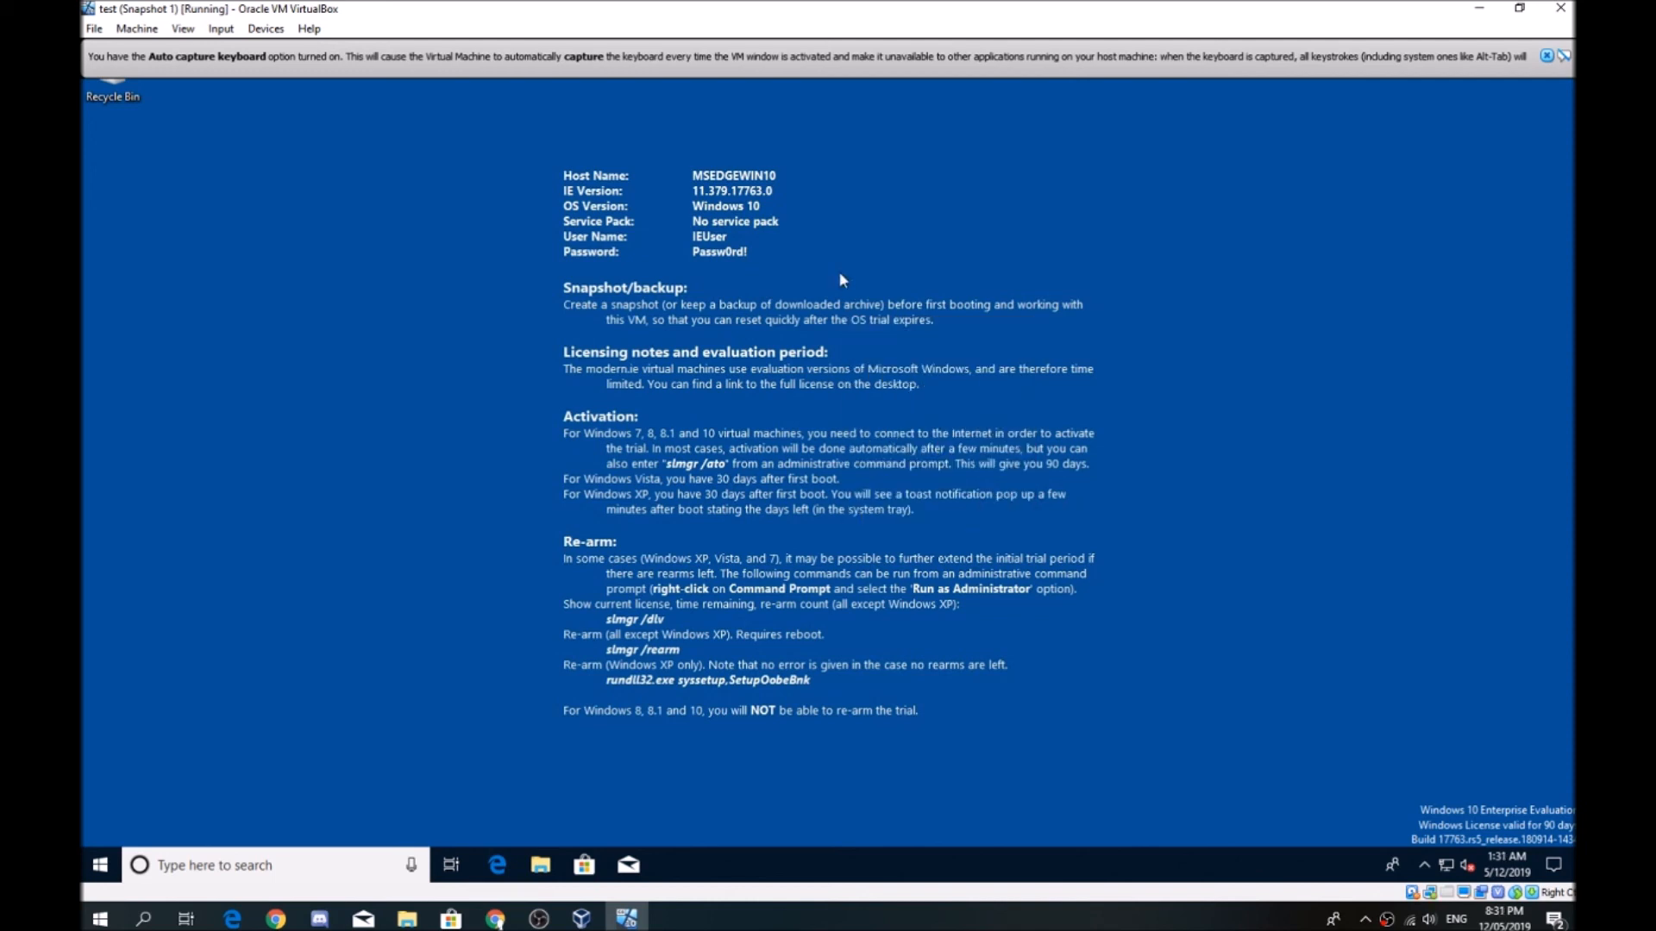